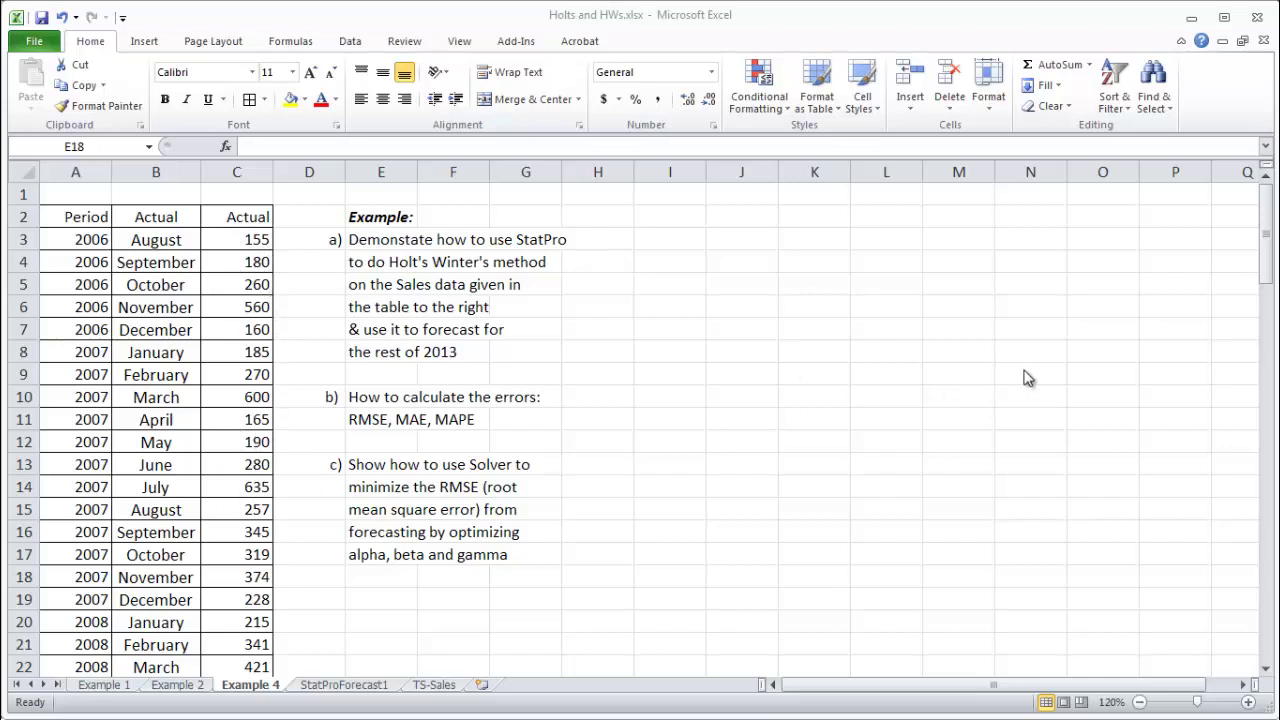
Browse to the end of the sales data to find the last known value, 518.
left_click(1268, 230)
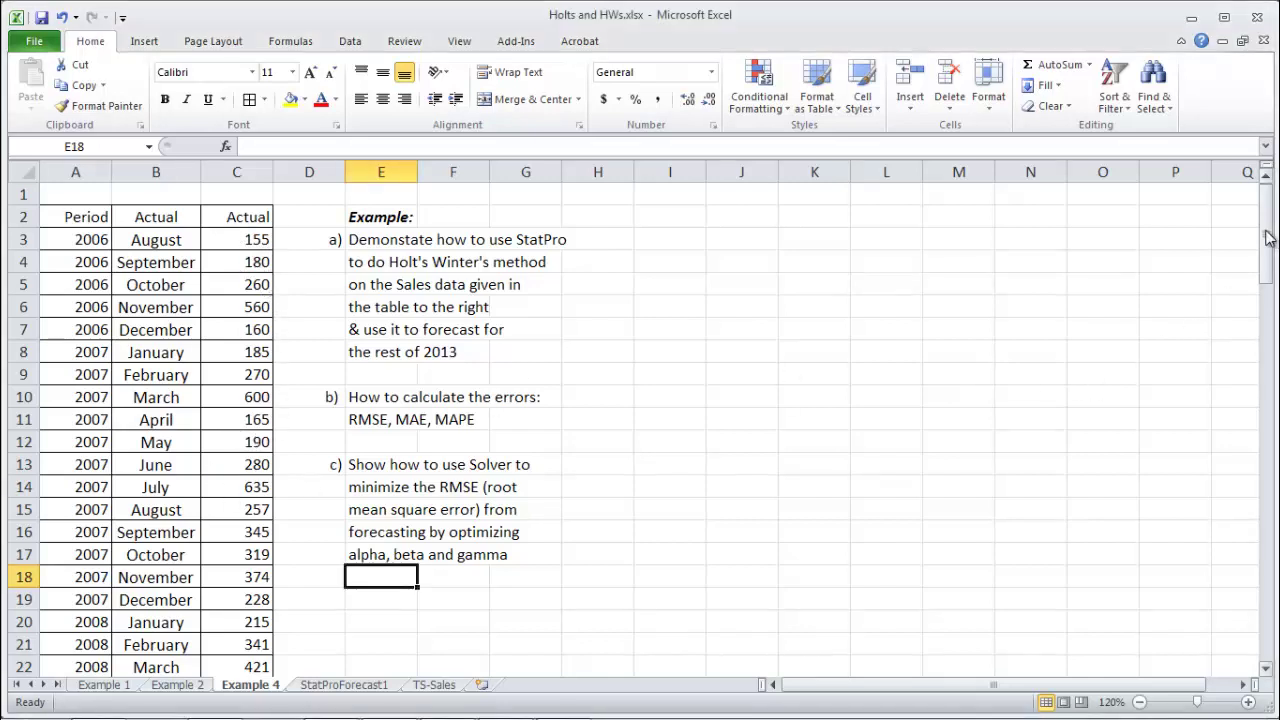
left_click(1268, 556)
left_click(1268, 556)
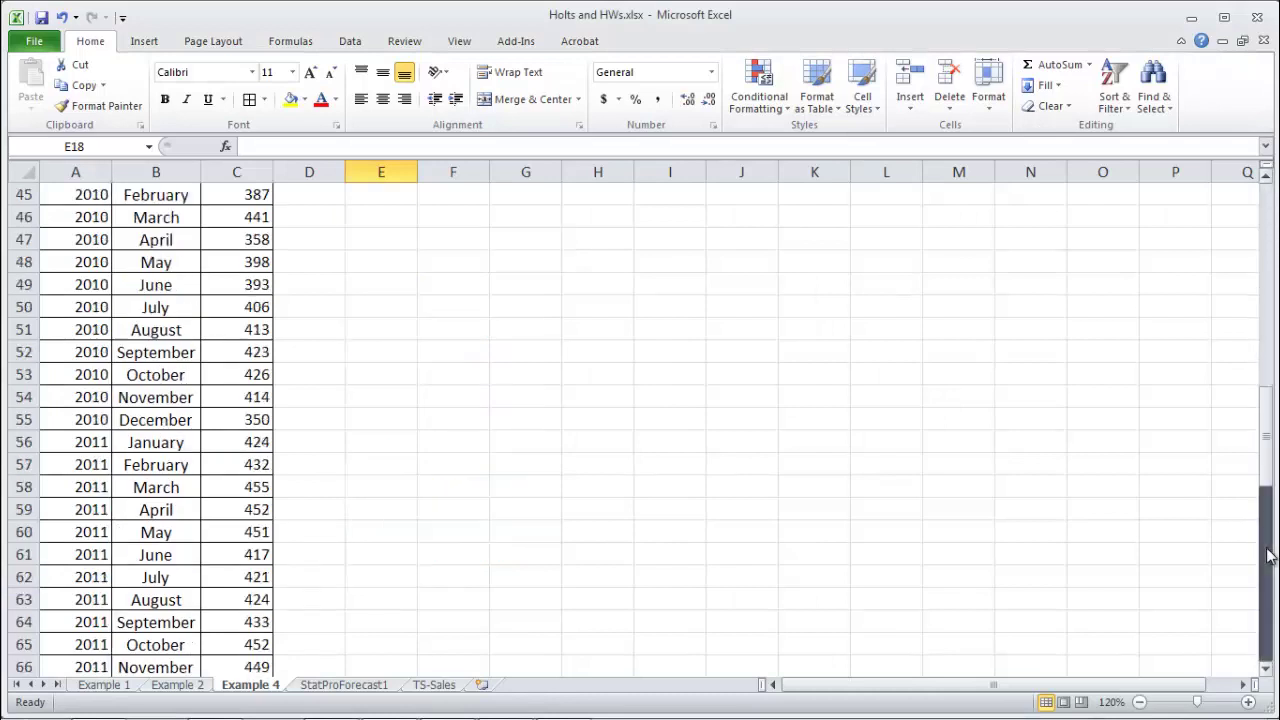
left_click(934, 492)
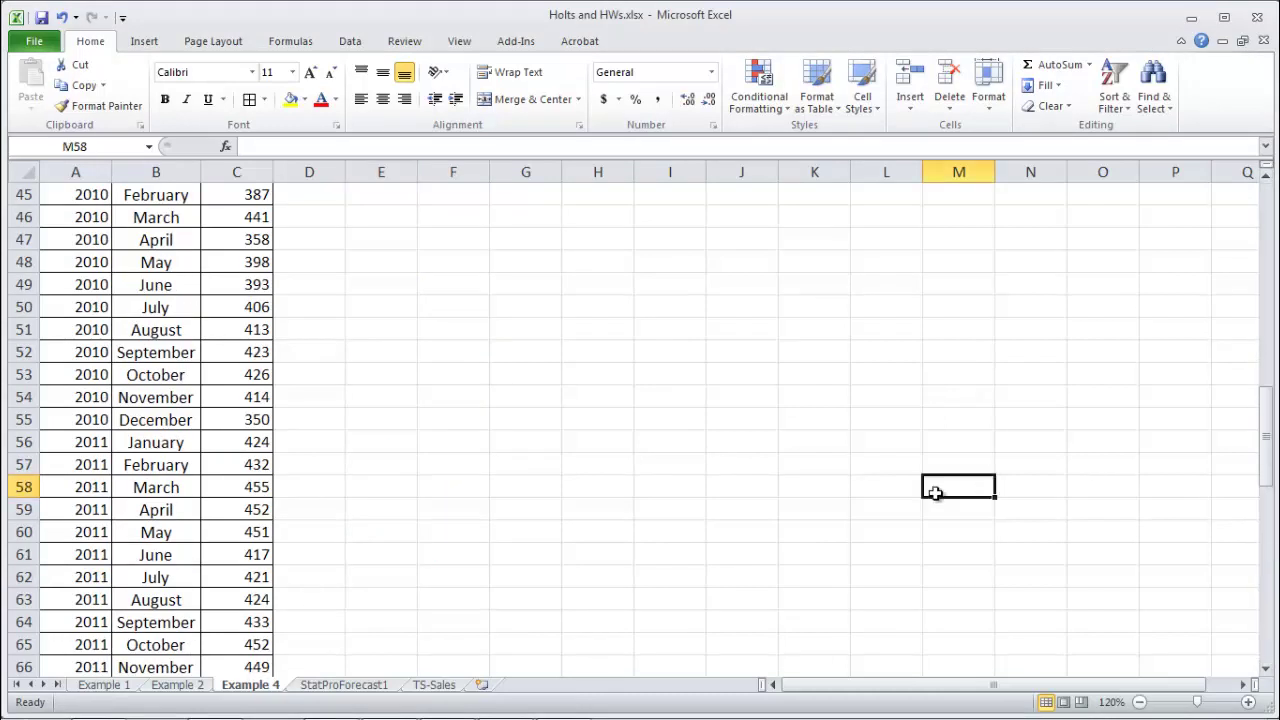
key("Down")
key("Down")
key("Down")
key("Down")
key("Down")
key("Down")
key("Down")
key("Down")
key("Down")
key("Down")
key("Down")
key("Down")
key("Down")
key("Down")
key("Down")
key("Down")
key("Down")
key("Down")
key("Down")
key("Down")
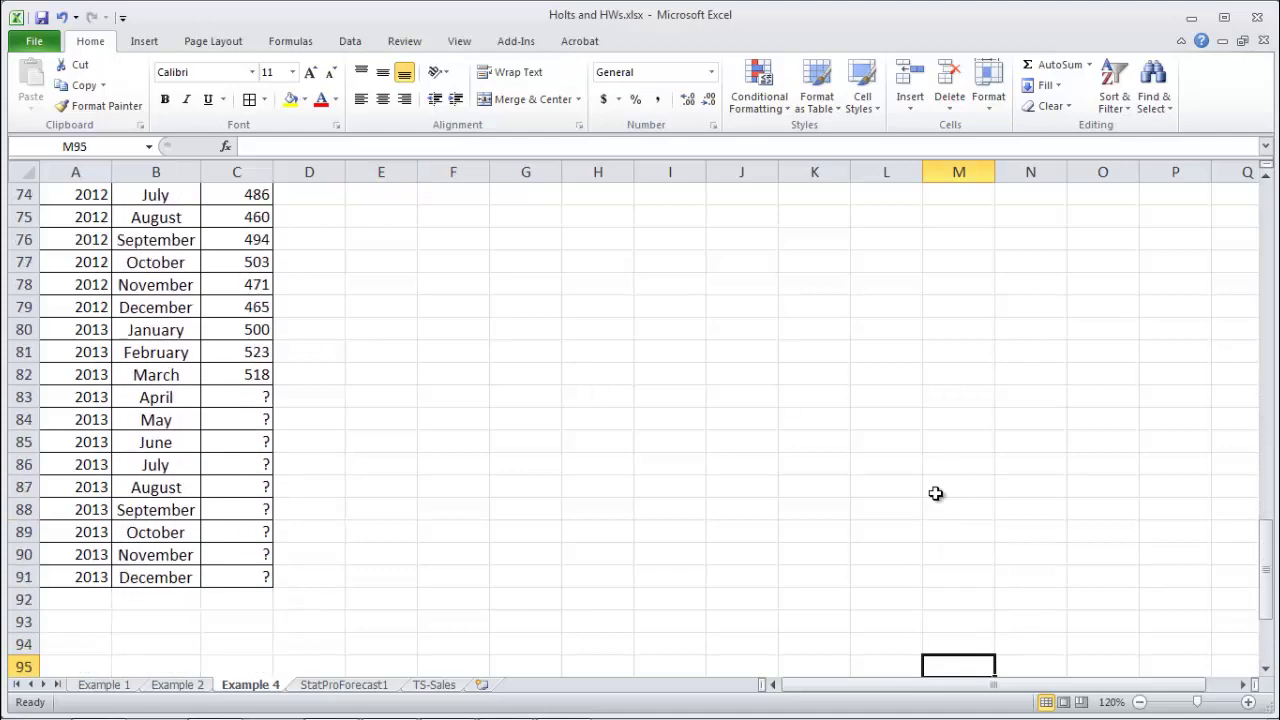
key("Up")
key("Up")
key("Up")
key("Up")
key("Up")
key("Up")
key("Up")
key("Up")
key("Up")
key("Left")
key("Left")
key("Left")
key("Left")
key("Left")
key("Left")
key("Left")
key("Left")
key("Left")
key("Left")
key("Left")
key("Up")
key("Up")
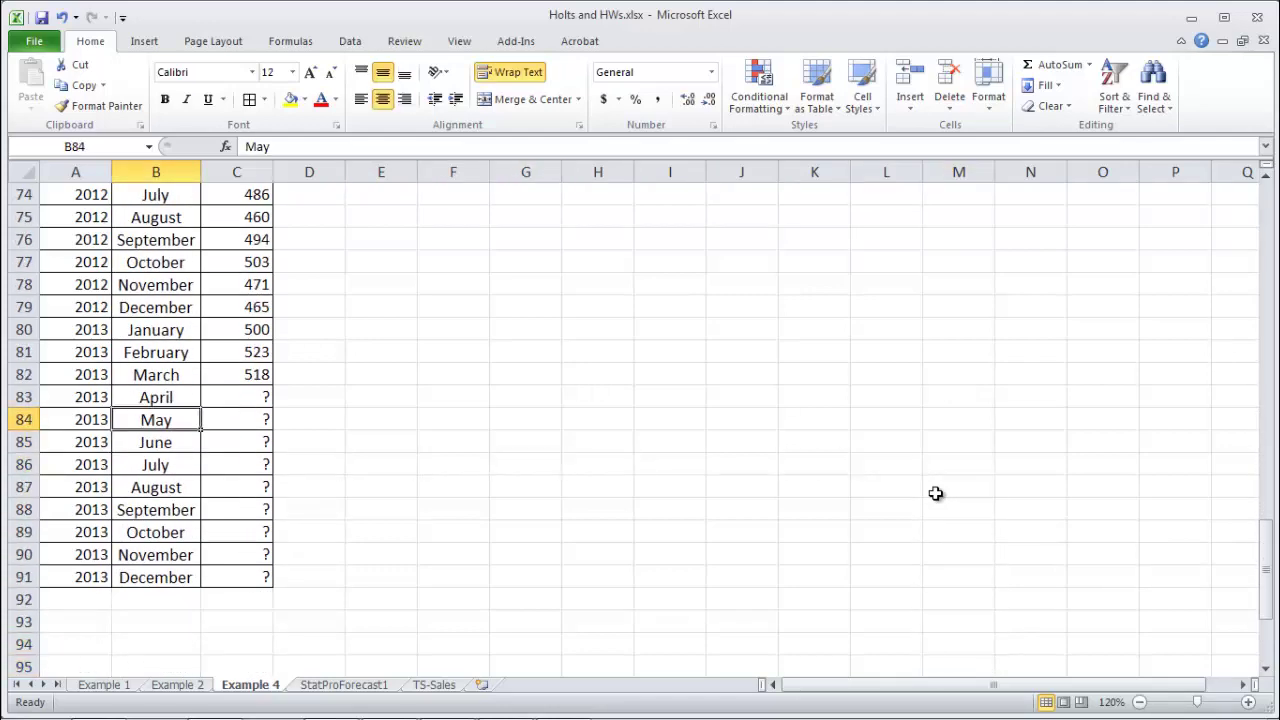
key("Up")
key("Right")
key("Down")
key("Down")
key("Down")
key("Down")
key("Down")
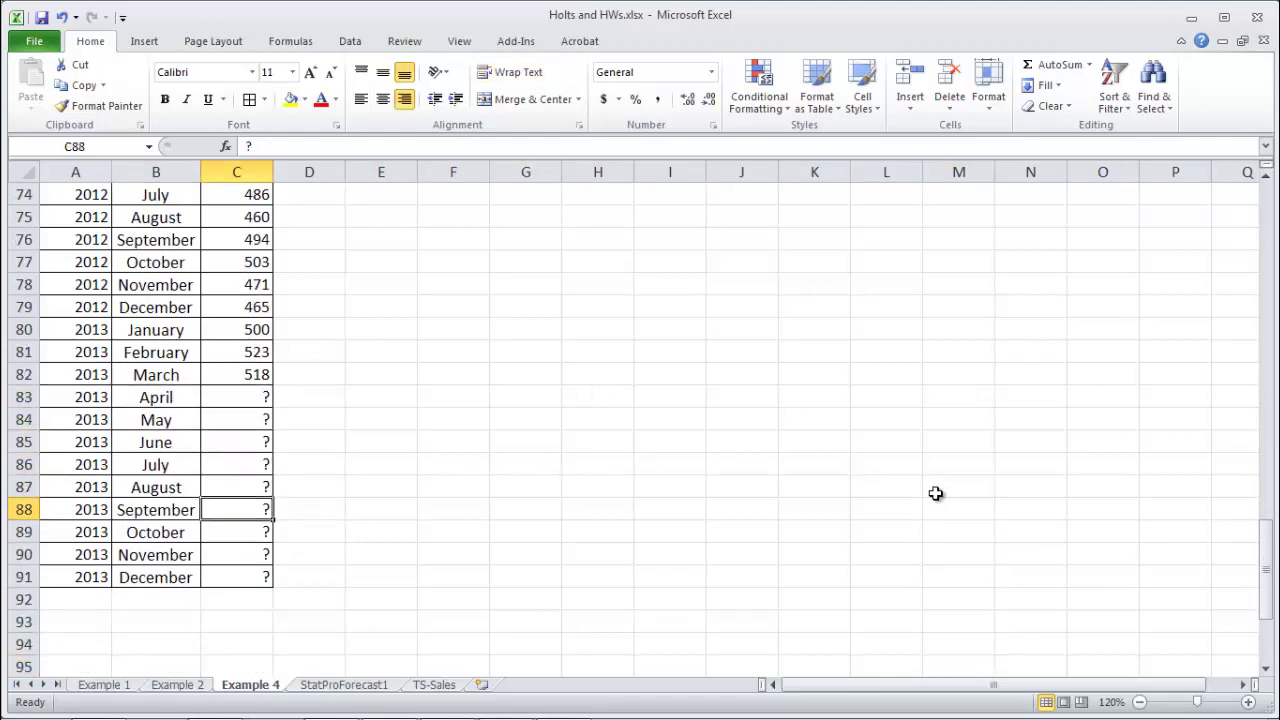
key("Down")
key("Down")
key("Down")
key("Up")
key("Up")
key("Up")
key("Up")
key("Up")
key("Up")
key("Up")
key("Up")
key("Up")
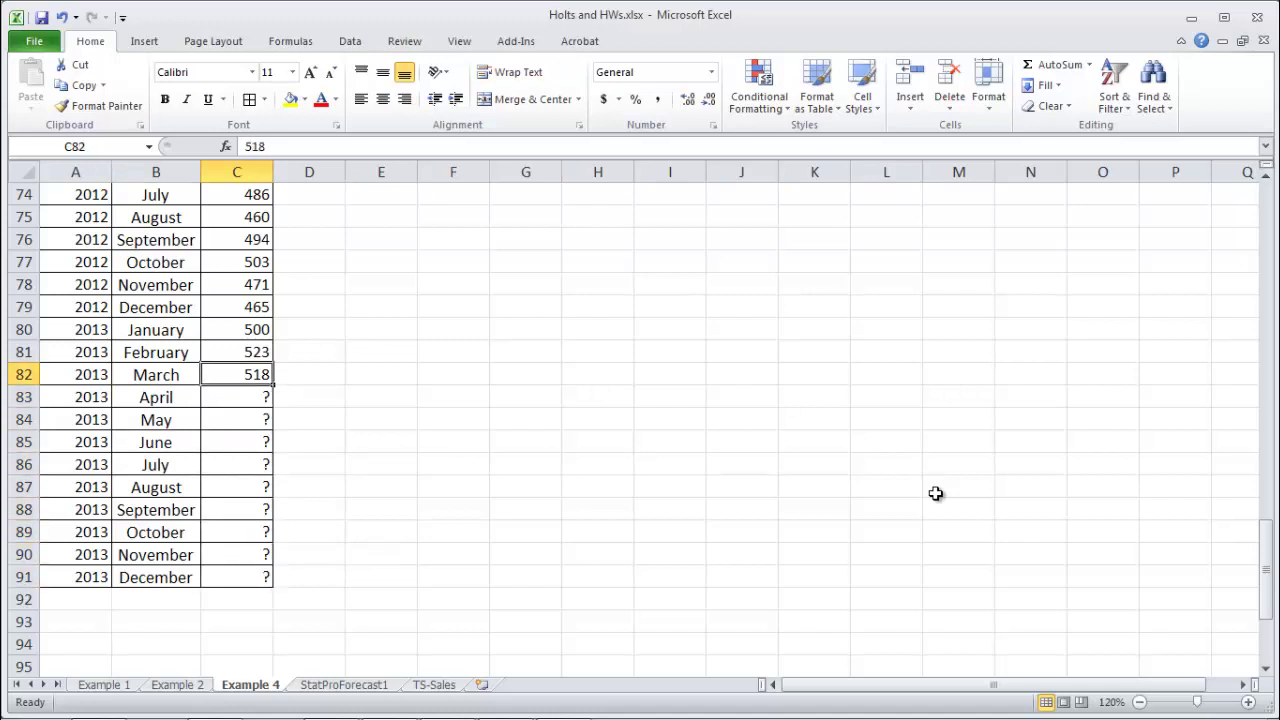
Select the 2013 months still to forecast, then return to the top of the sales column.
key("Down")
key("shift+Down")
key("shift+Down")
key("shift+Down")
key("shift+Down")
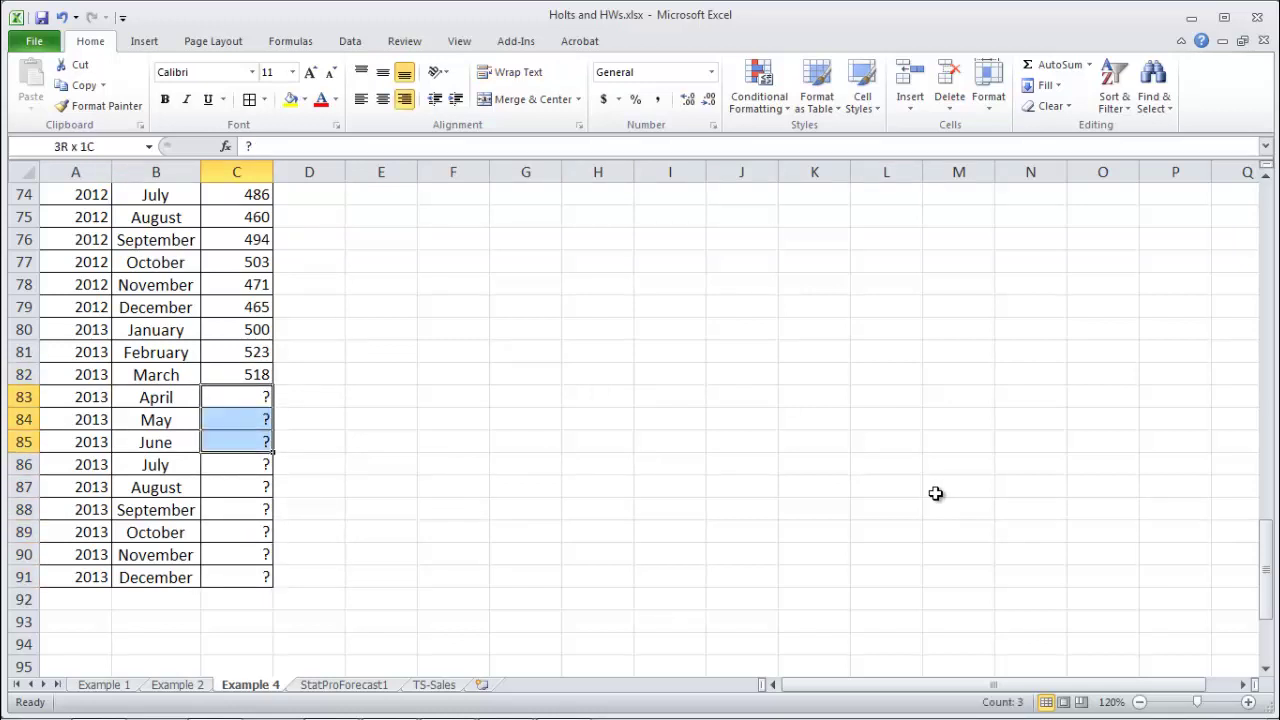
key("shift+Down")
key("shift+Down")
key("shift+Down")
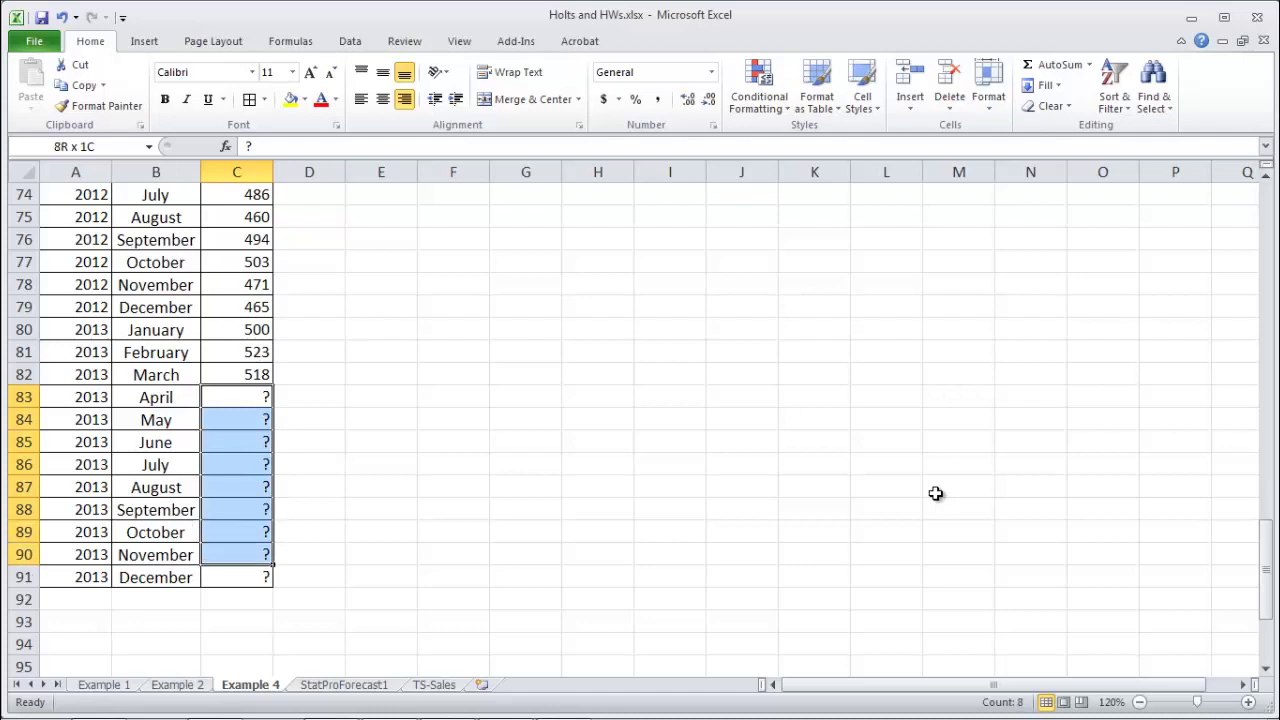
key("shift+Down")
key("Up")
key("Up")
key("Up")
key("Up")
key("Up")
key("Up")
key("Up")
key("Up")
key("Up")
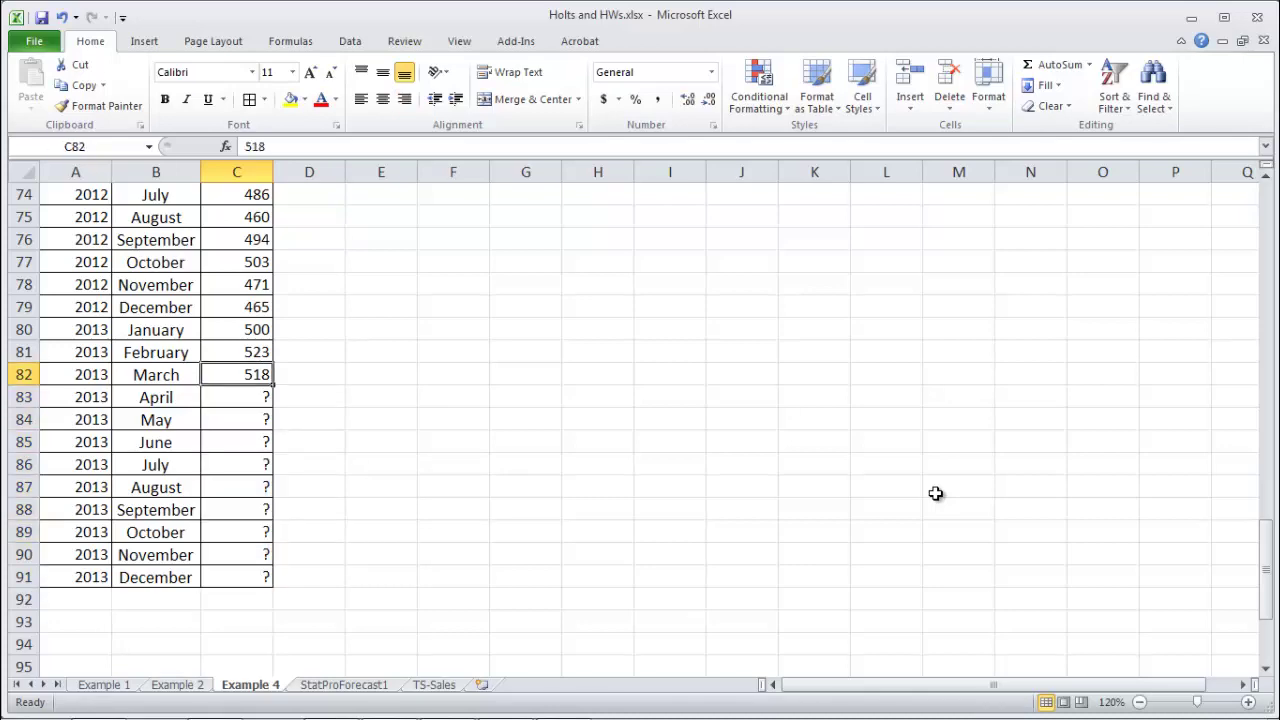
key("Up")
key("Up")
key("Up")
key("Up")
key("Up")
key("Up")
key("Up")
key("Up")
key("Up")
key("Up")
key("Up")
key("Up")
key("Up")
key("Up")
key("Up")
key("Up")
key("Up")
key("Up")
key("Up")
key("Up")
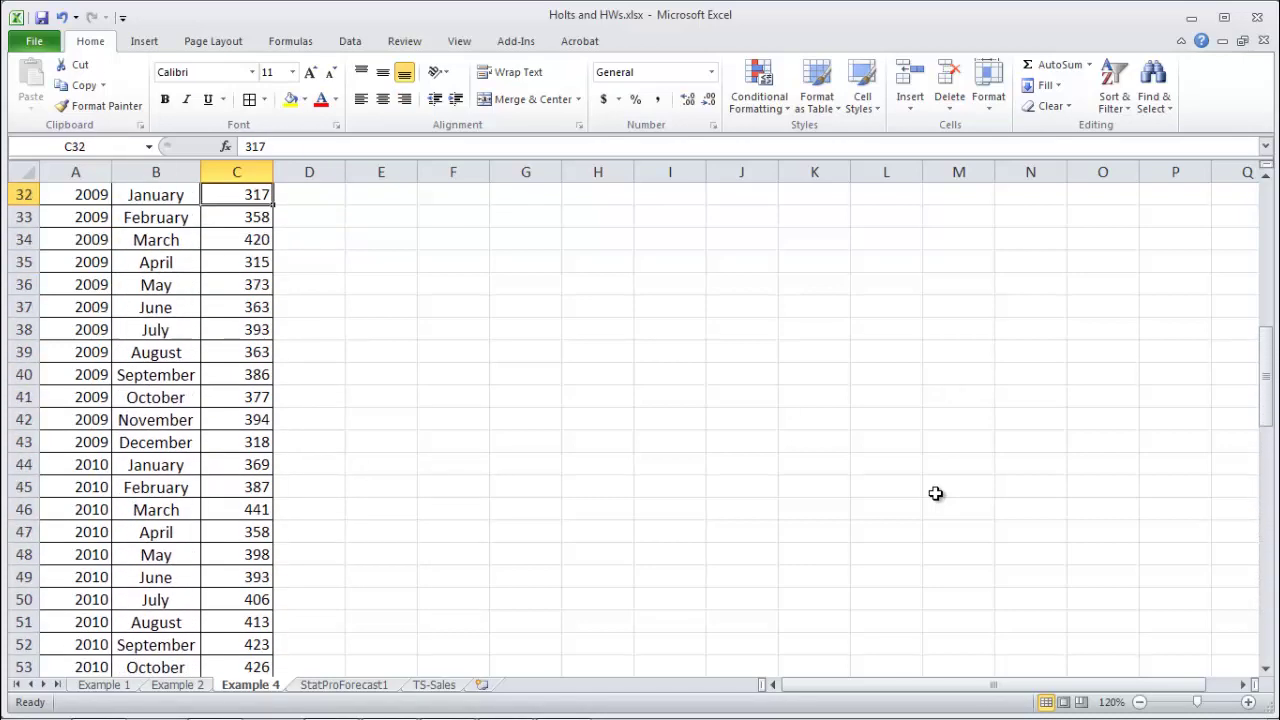
key("Up")
key("Up")
key("Up")
key("Up")
key("Up")
key("Up")
key("Up")
key("Up")
key("Up")
key("Up")
key("Up")
key("Up")
key("Up")
key("Up")
key("Up")
key("Up")
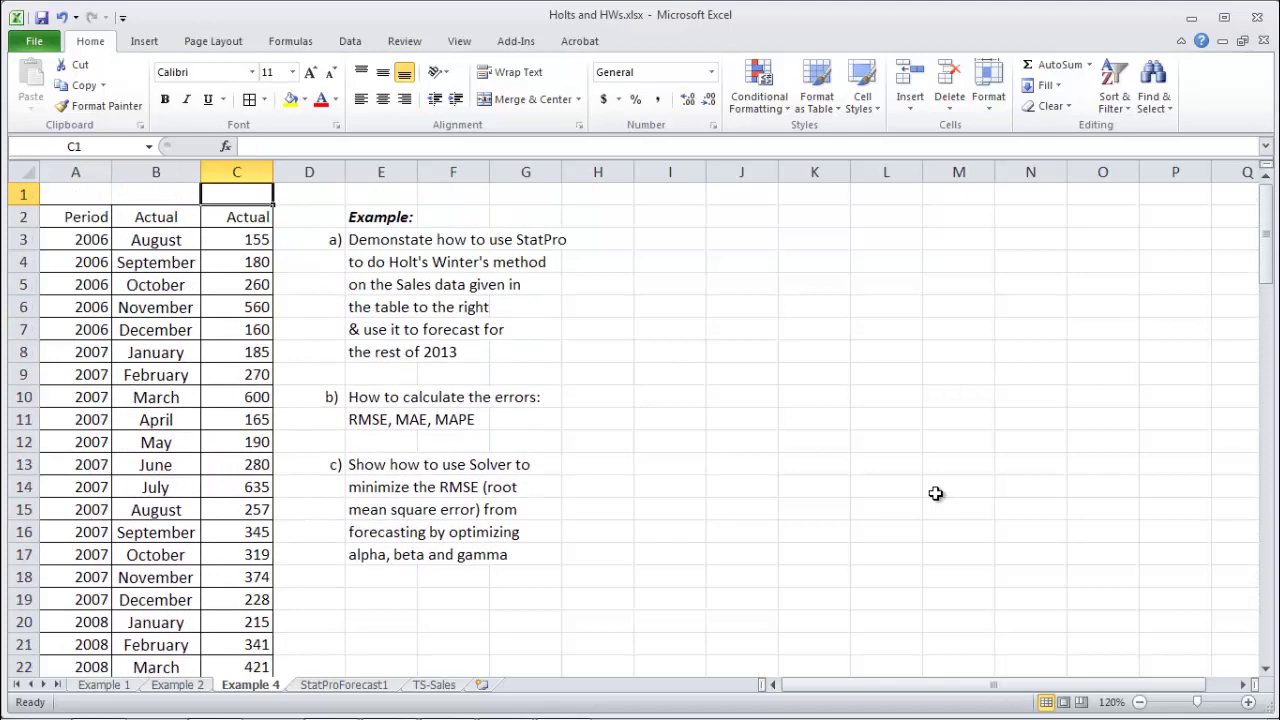
Start StatPro Forecasting on data range C2:C82 and acknowledge the missing-observations notice.
left_click(516, 41)
left_click(58, 66)
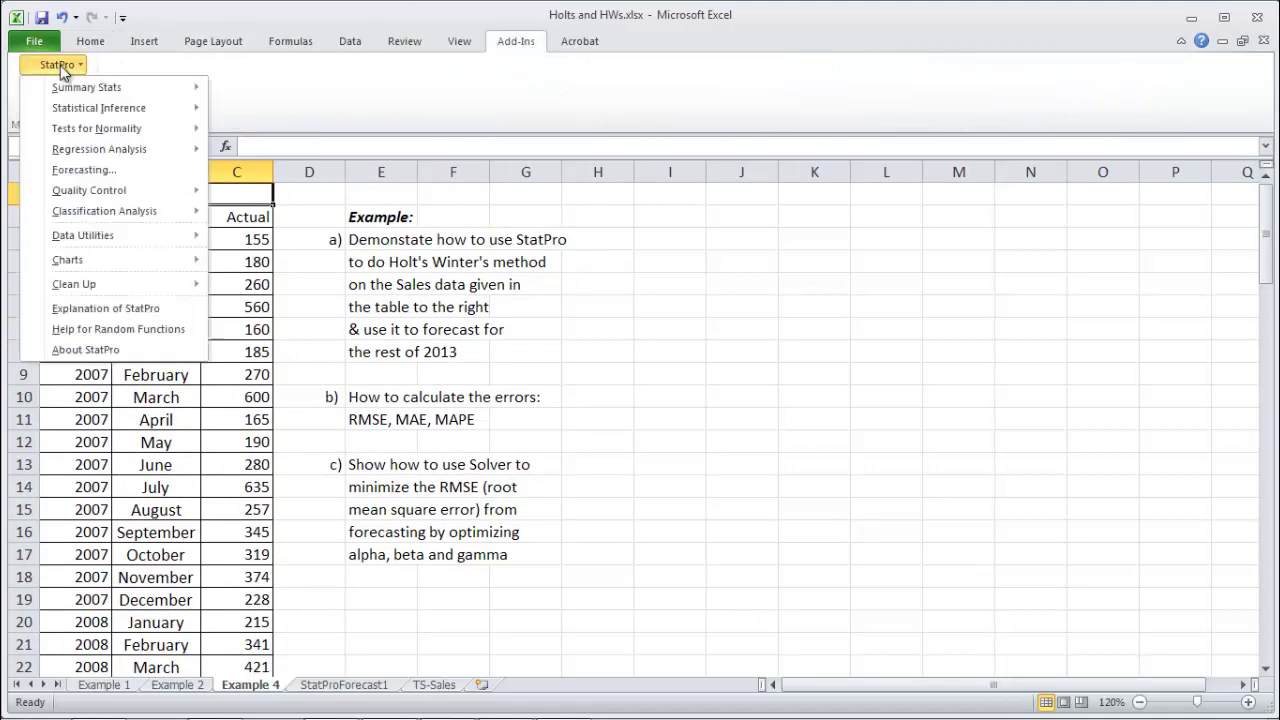
left_click(90, 171)
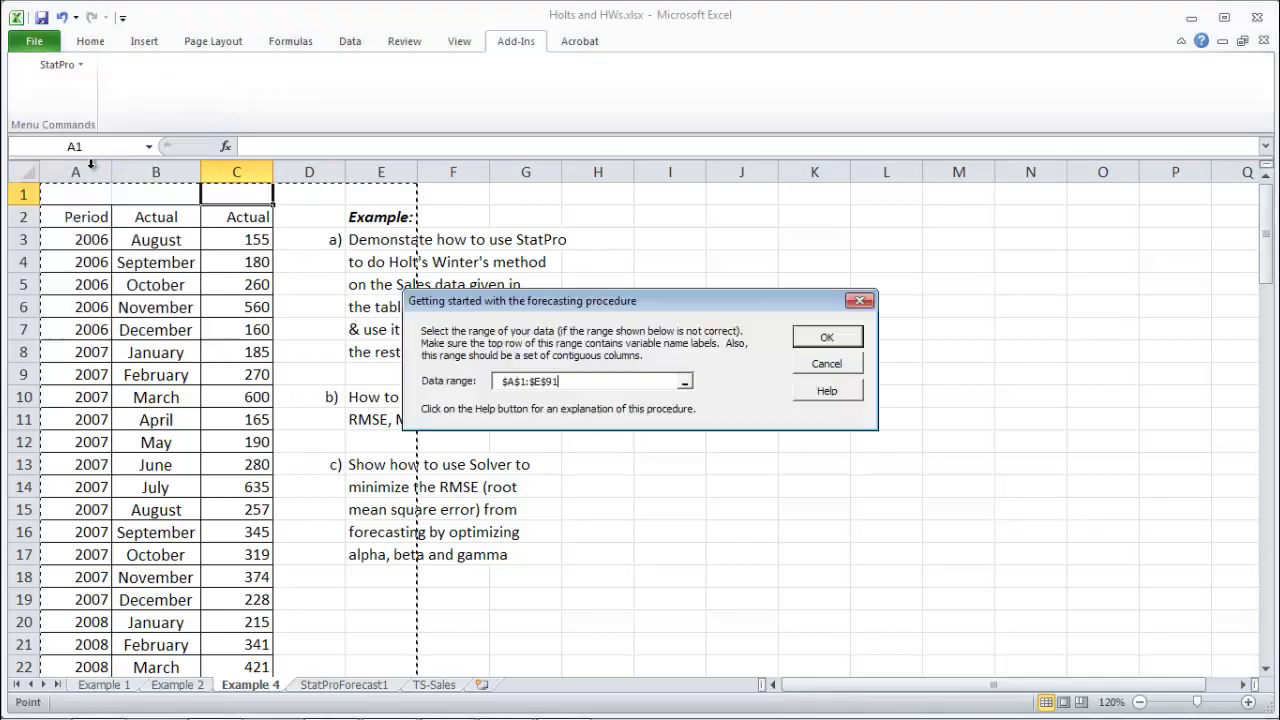
left_click(251, 216)
key("ctrl+shift+Down")
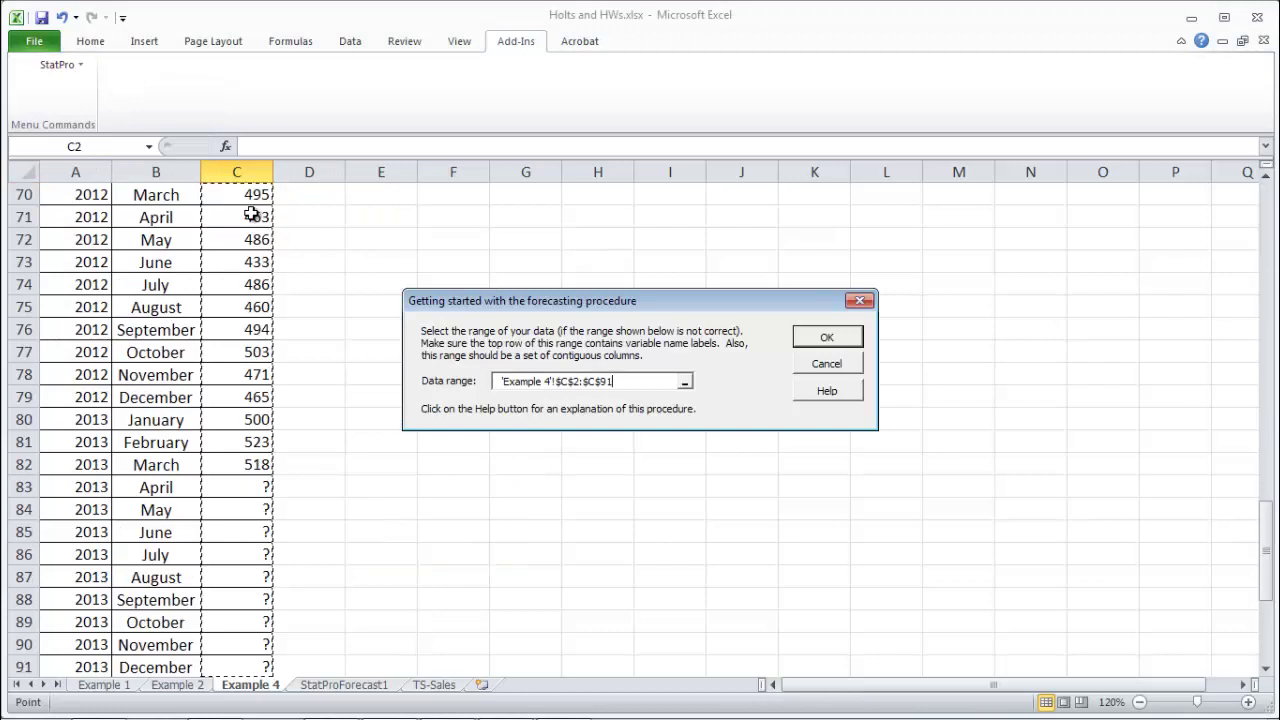
key("shift+Up")
key("shift+Up")
key("shift+Up")
key("shift+Up")
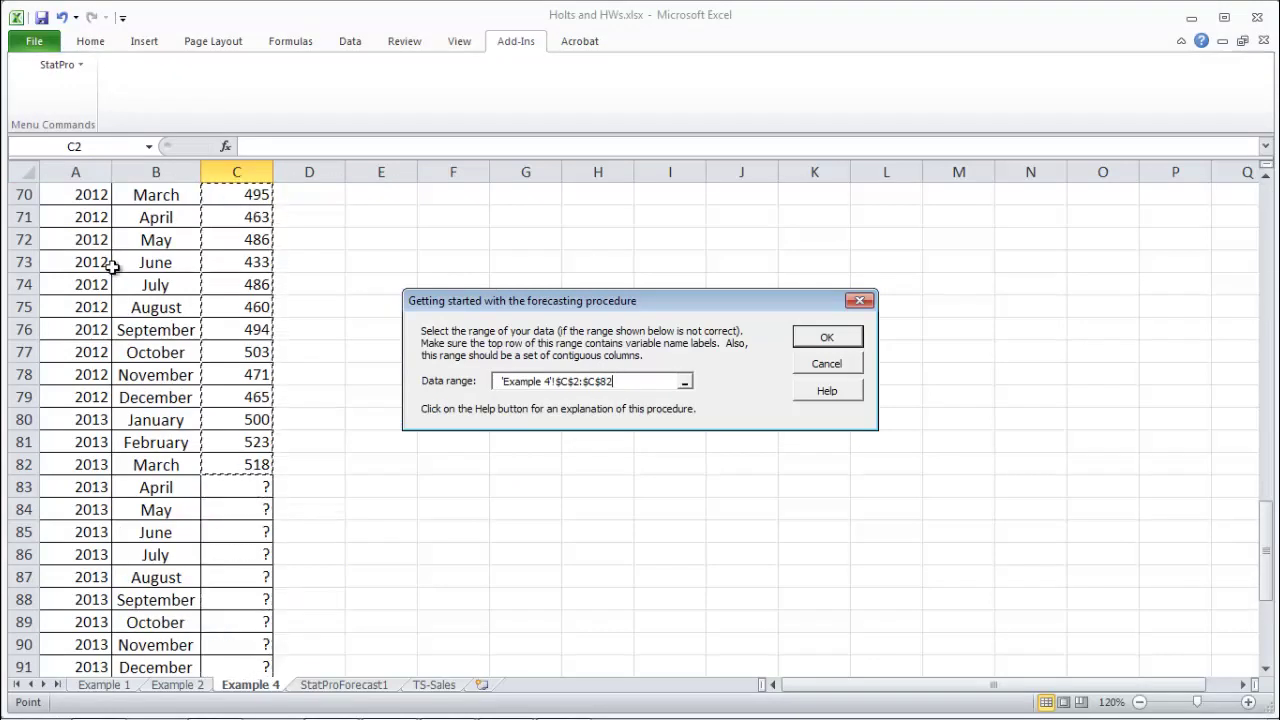
left_click(826, 339)
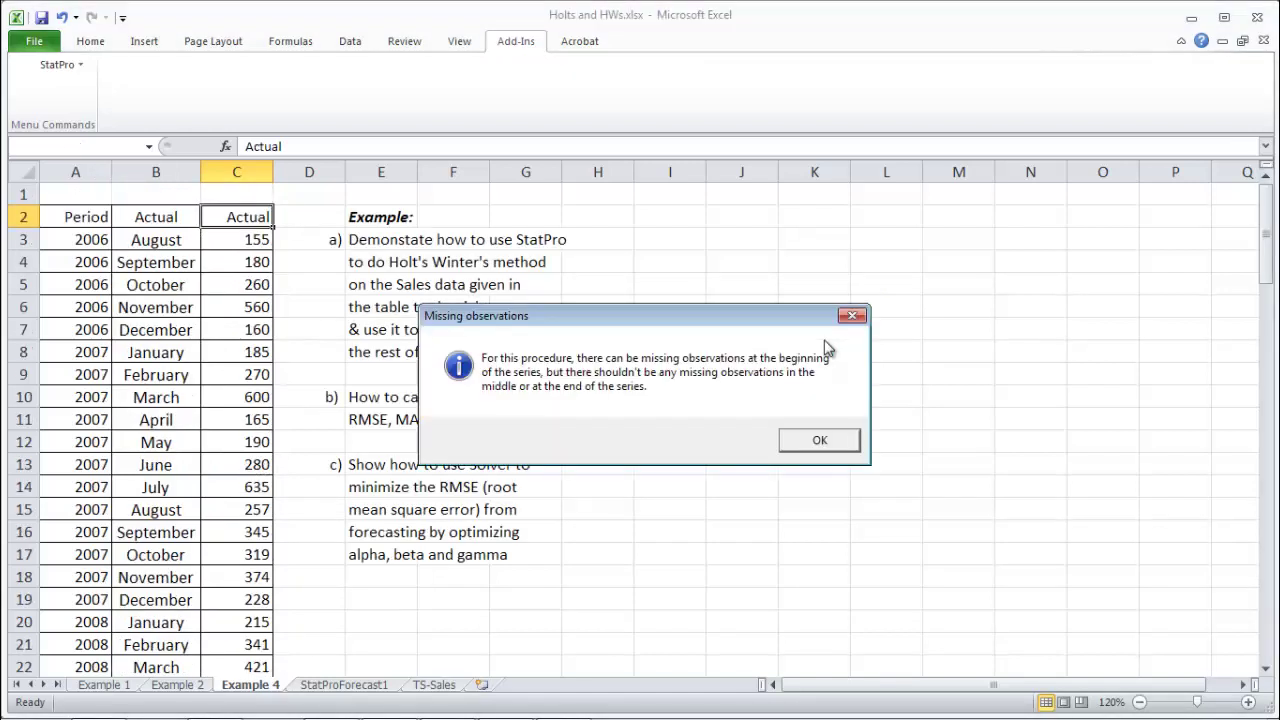
left_click(807, 444)
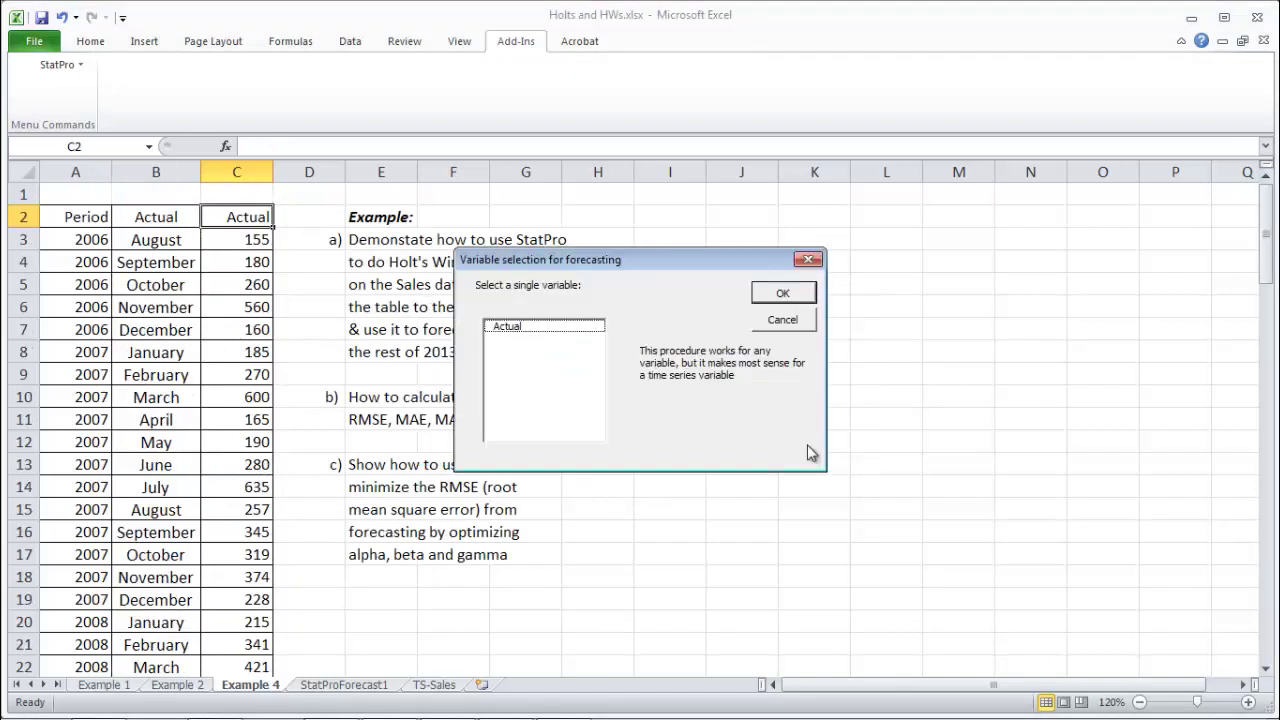
Forecast Actual as monthly data starting 2006 month 8, with 9 forecasts.
left_click(565, 327)
left_click(774, 297)
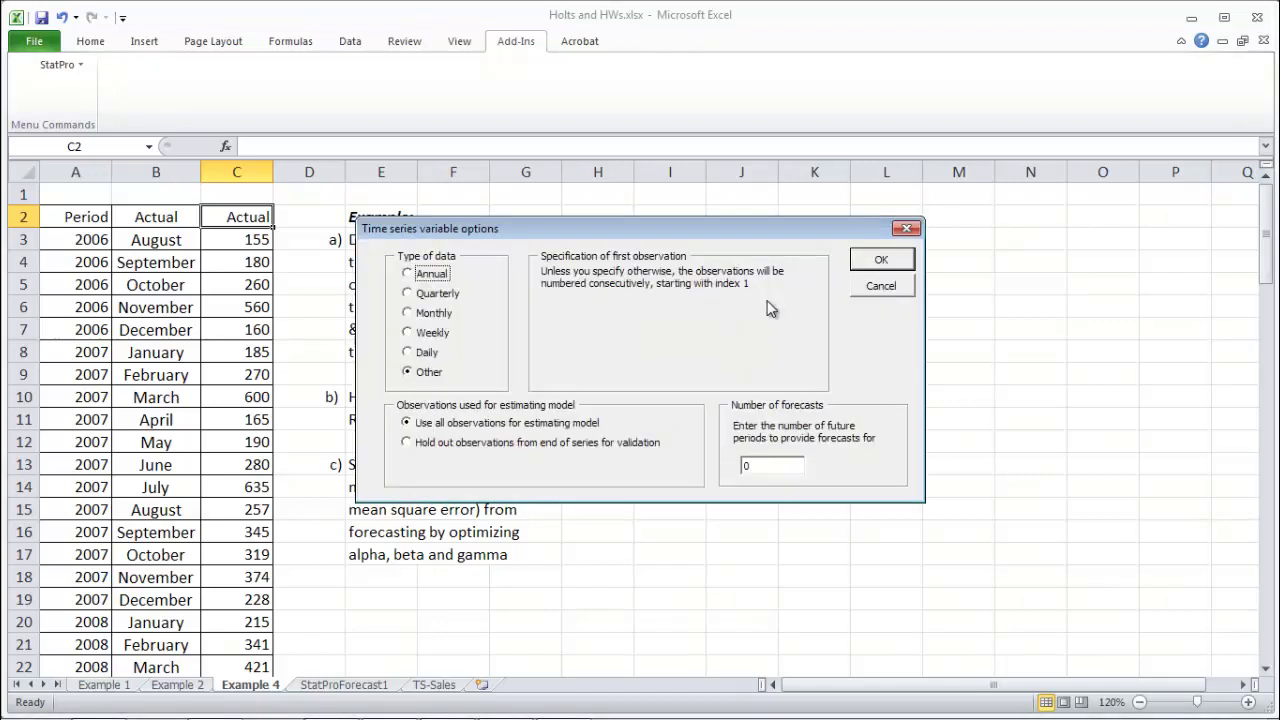
left_click(430, 313)
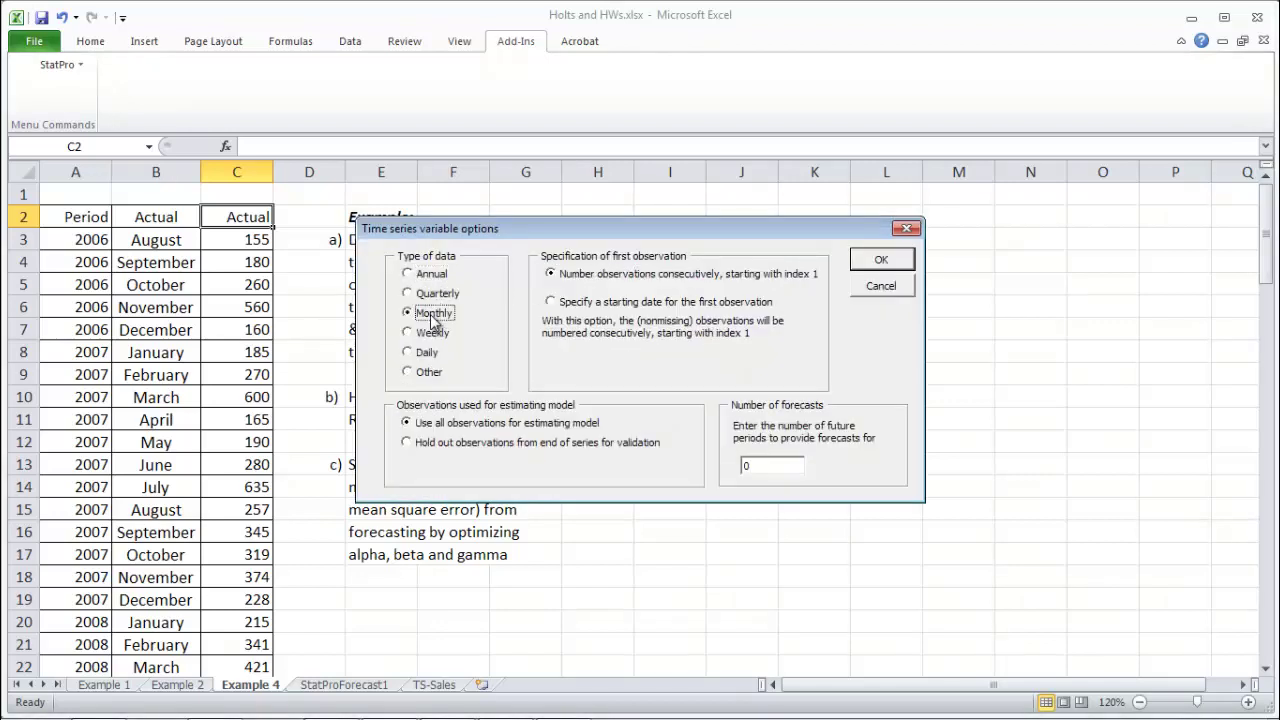
left_click(577, 304)
left_click(630, 371)
type("2006")
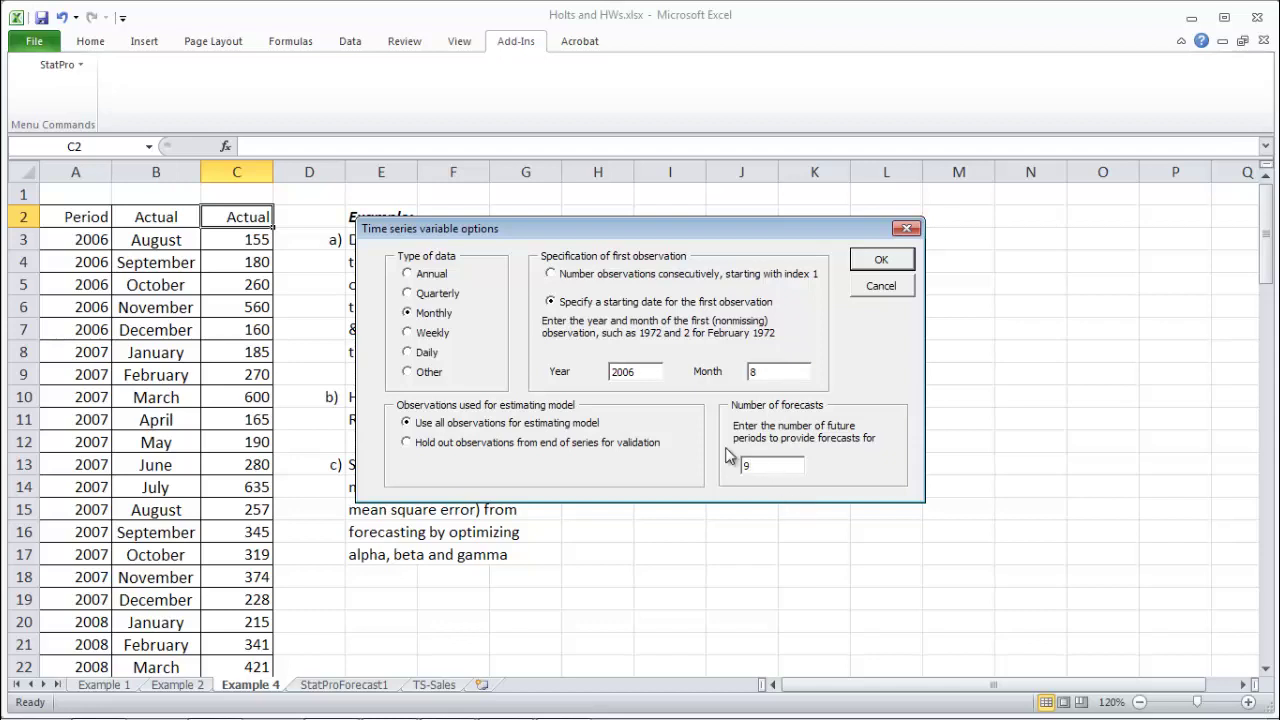
left_click(880, 262)
Choose Winters' exponential smoothing with level, trend and seasonality constants of 0.100.
left_click(548, 322)
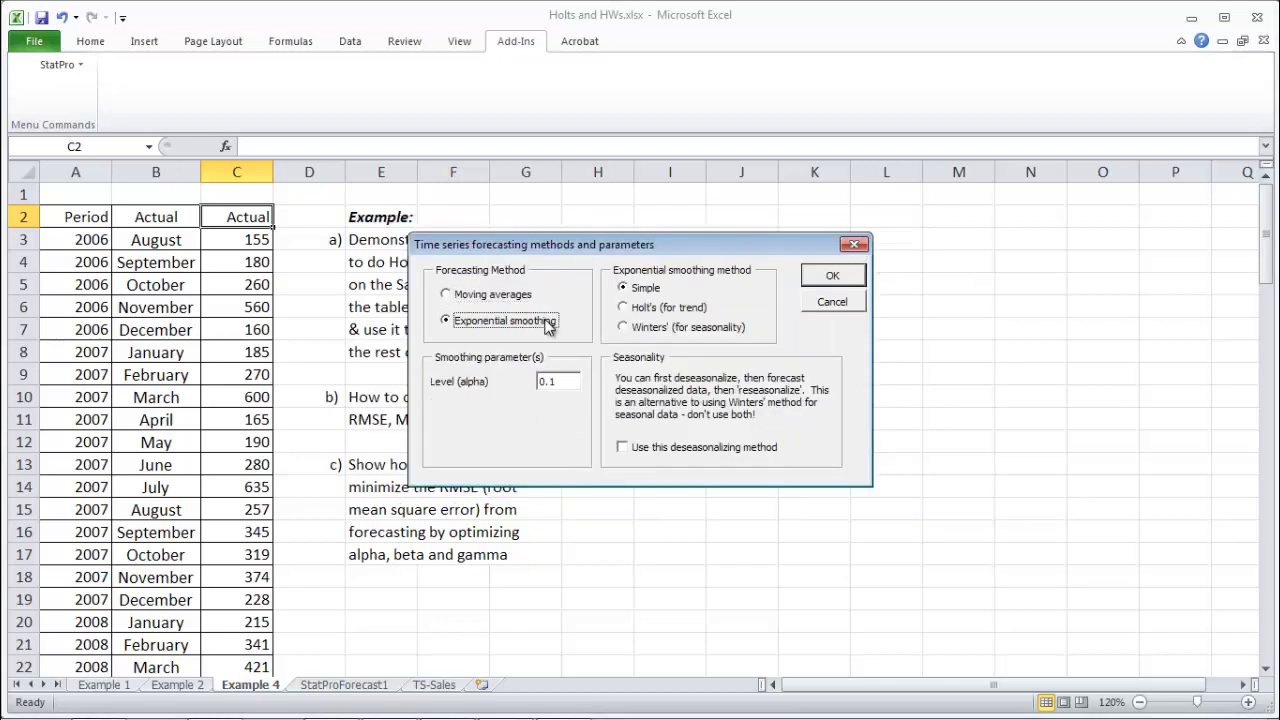
left_click(627, 329)
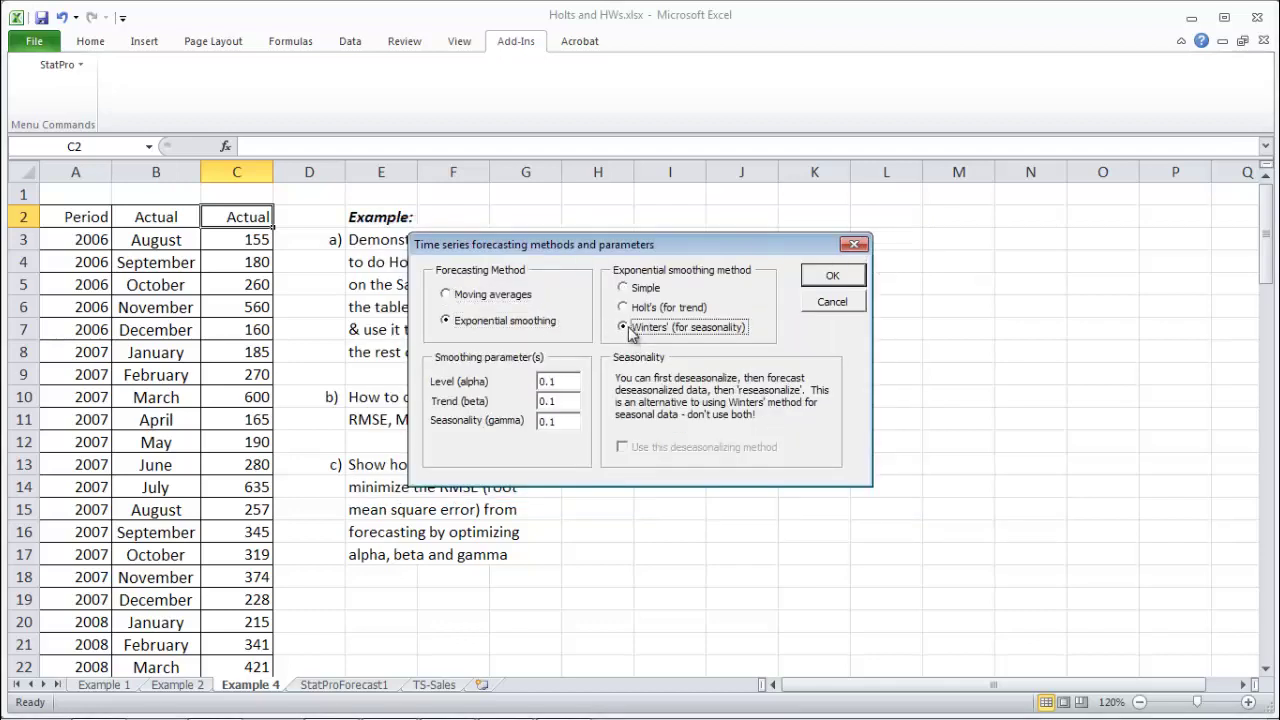
left_click(570, 383)
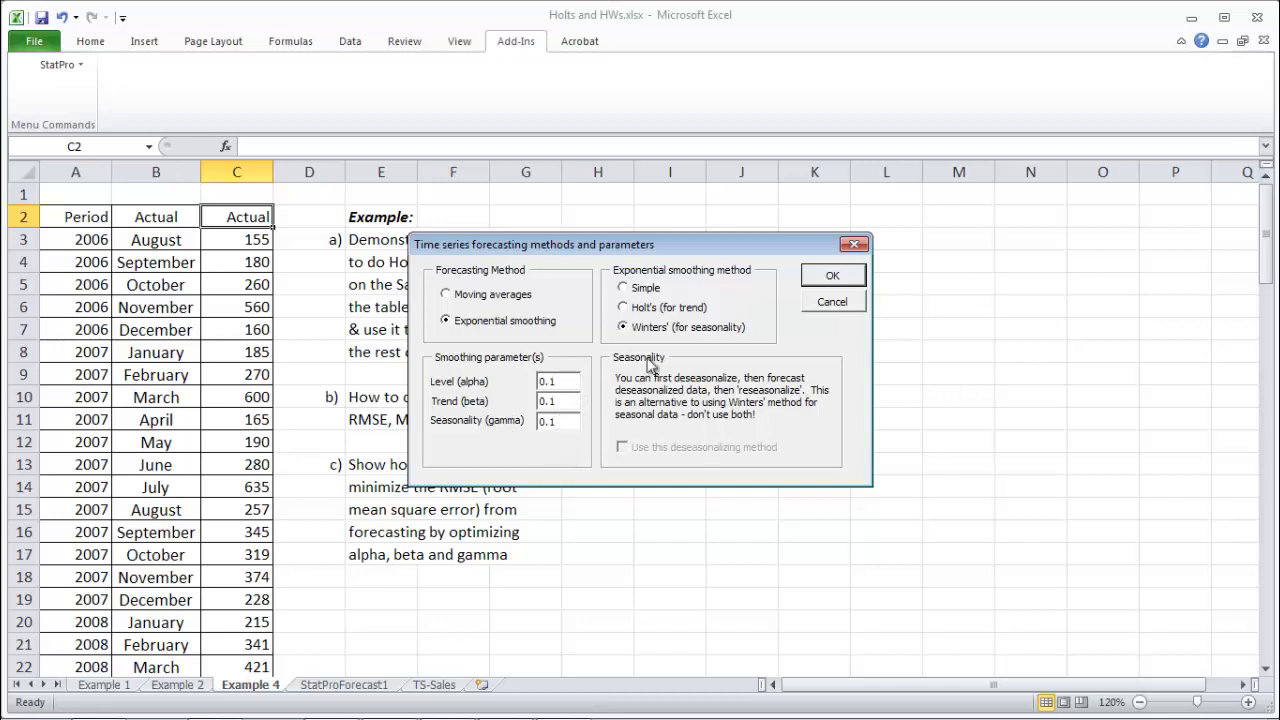
left_click(829, 279)
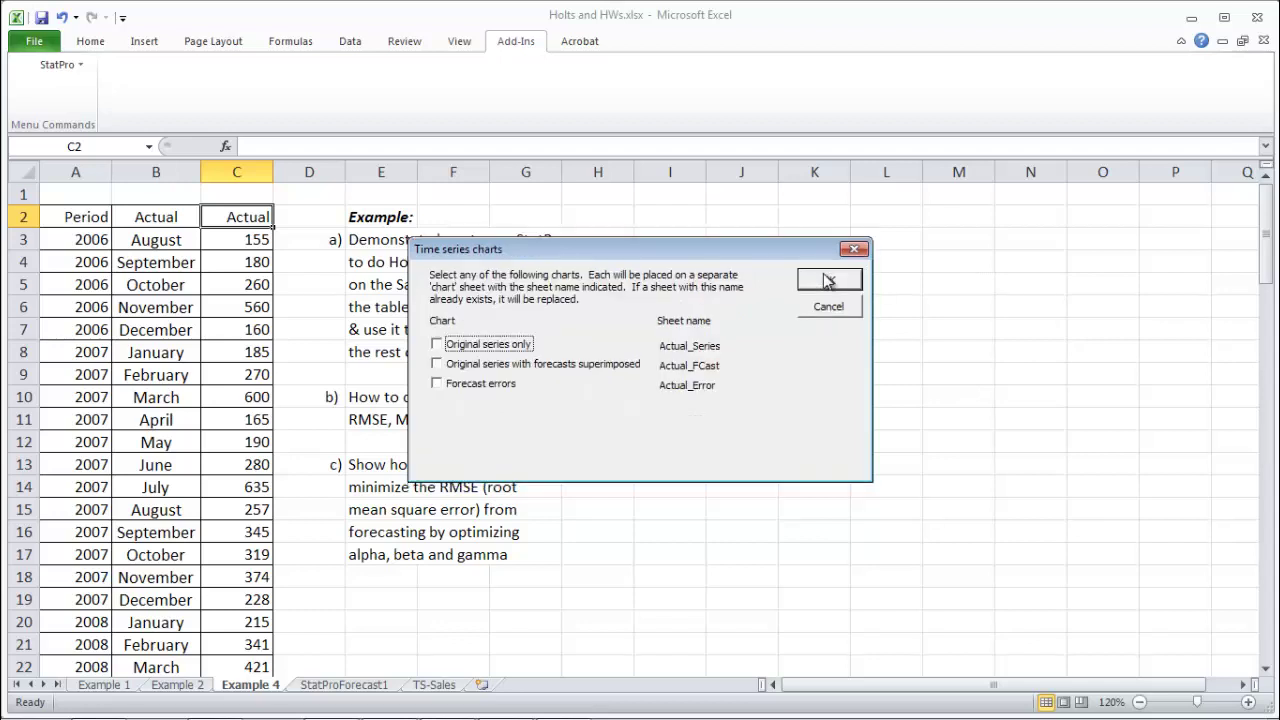
Run the forecast, dismiss the output note and Error 1004, and view the StatProForecast2 sheet.
left_click(833, 281)
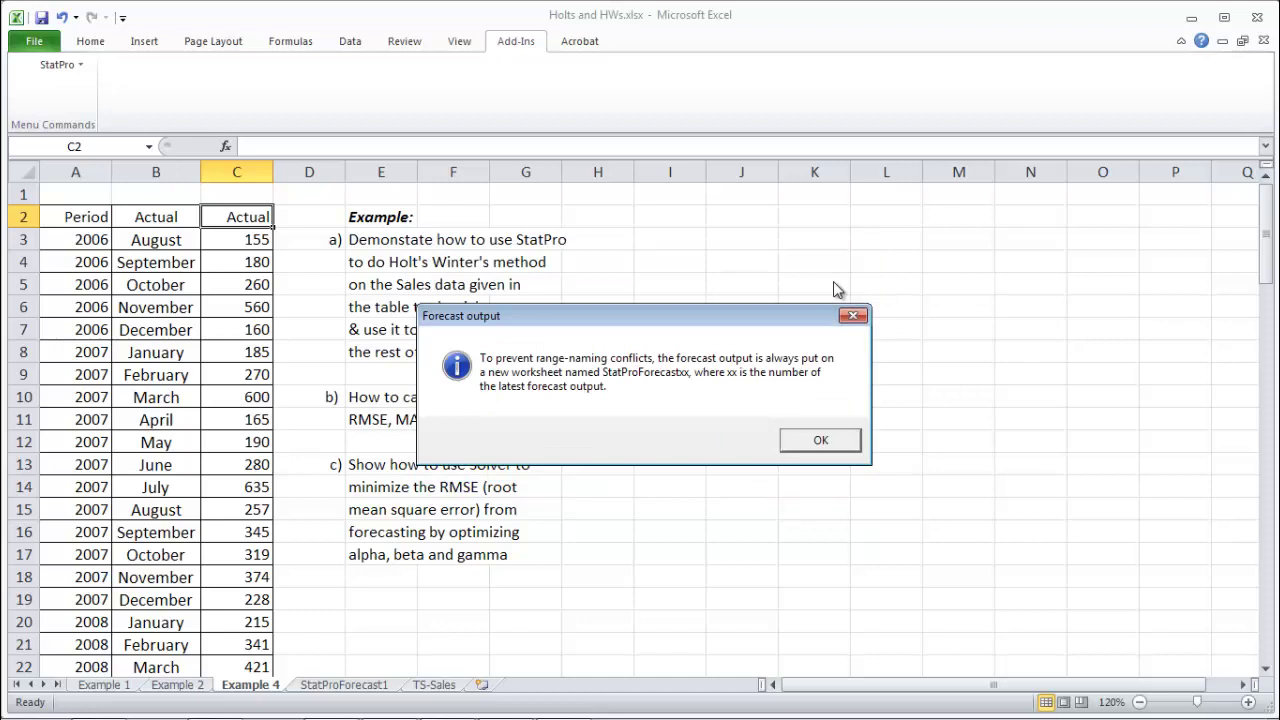
left_click(828, 442)
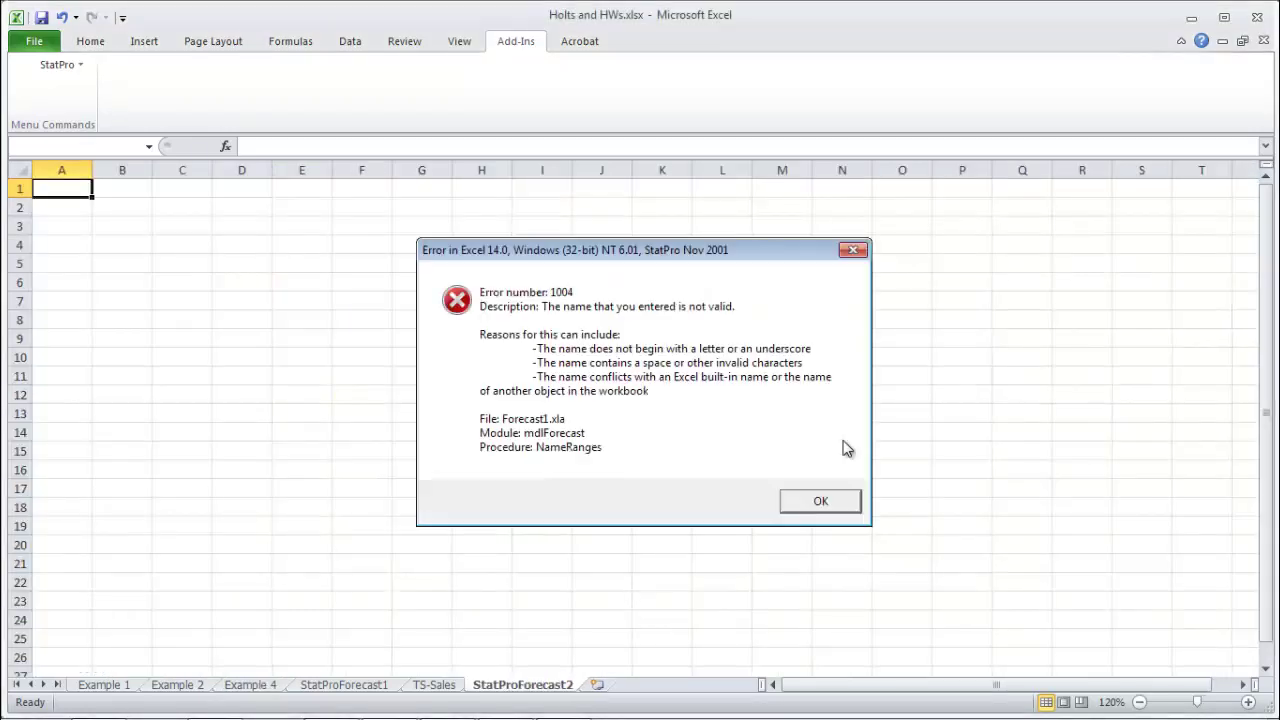
left_click(821, 501)
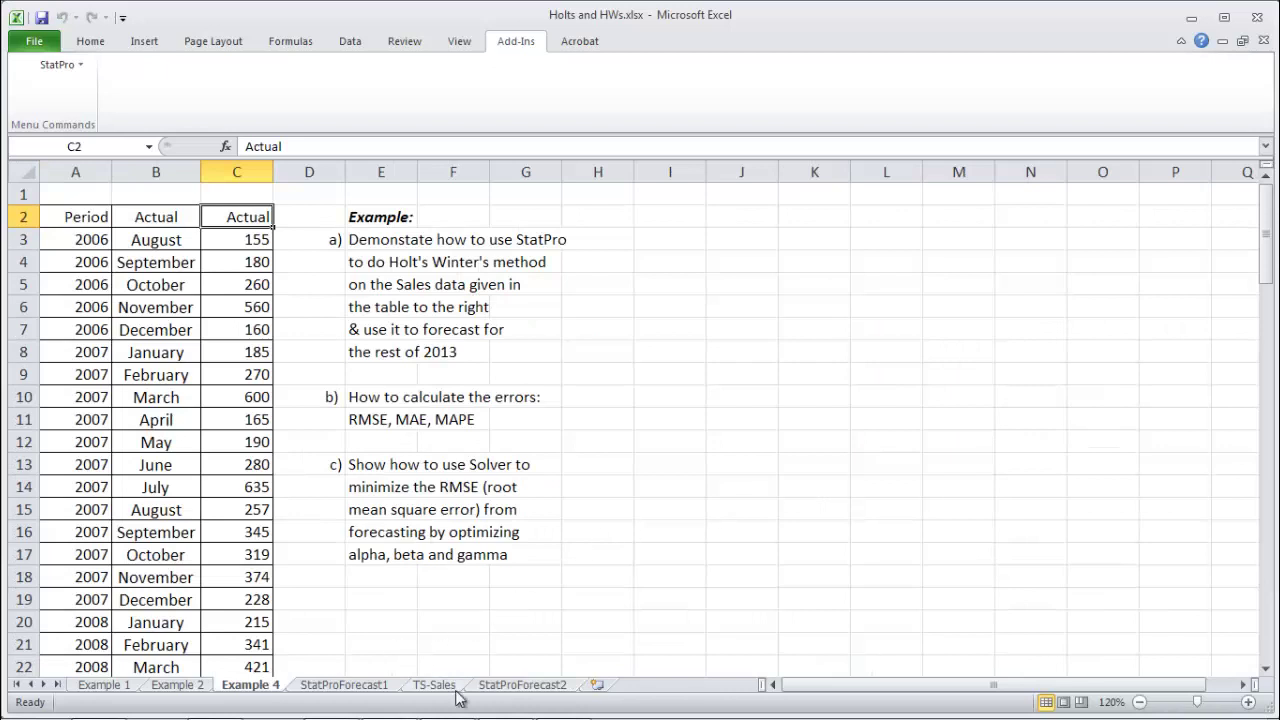
left_click(510, 686)
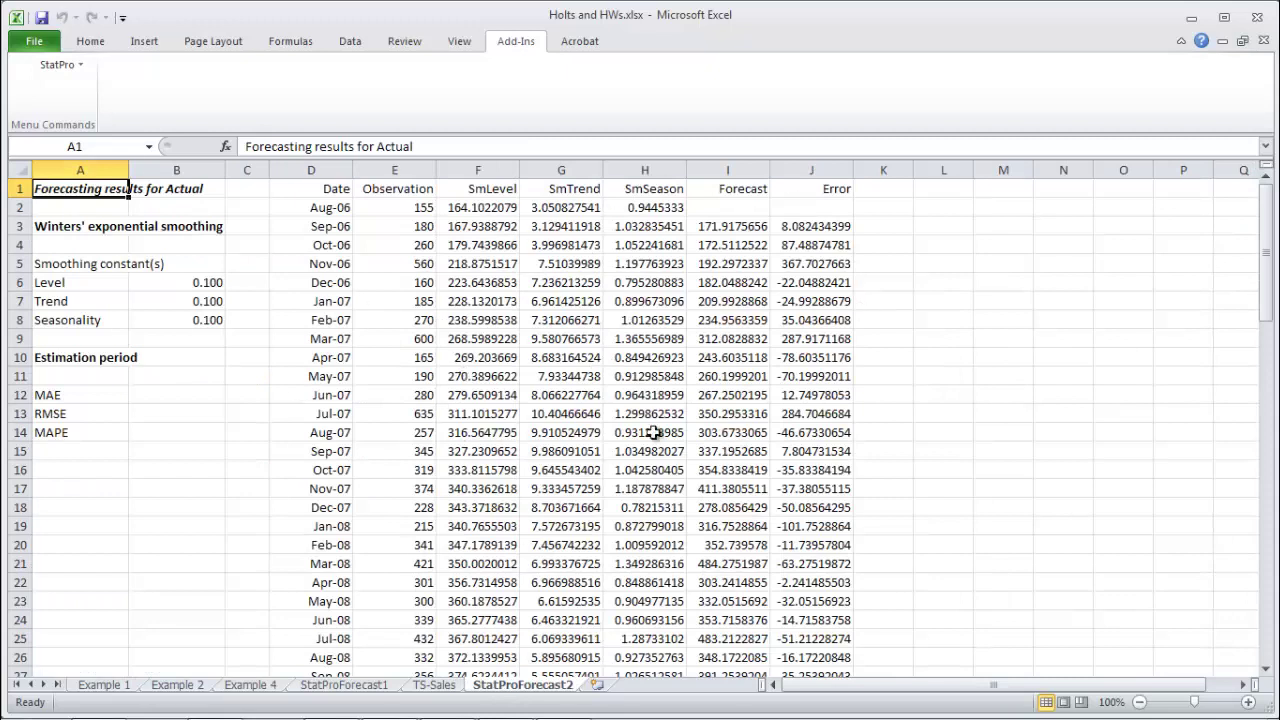
Enter =SQRT(SUMSQ(J3:J81)/COUNT(J3:J81)) in B13, giving an RMSE of 81.76017176.
left_click(146, 420)
type("=sqr")
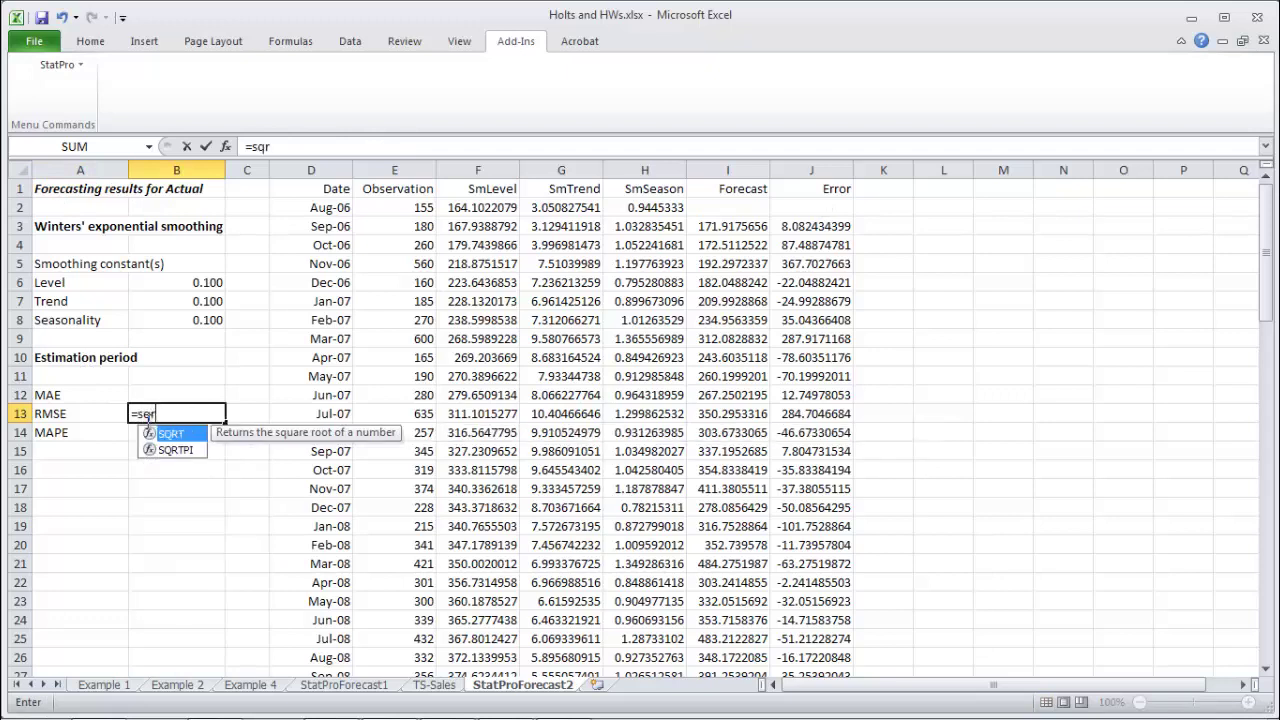
type("t(sumsq(")
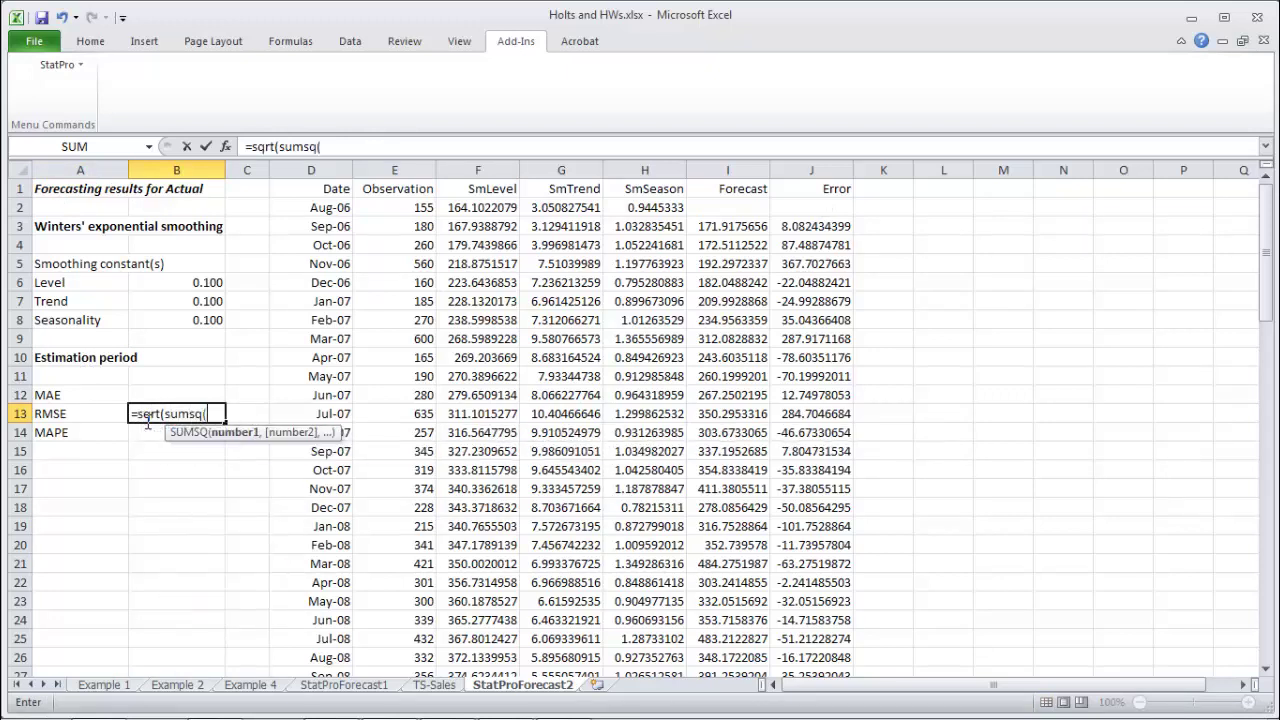
left_click(790, 226)
key("ctrl+shift+Down")
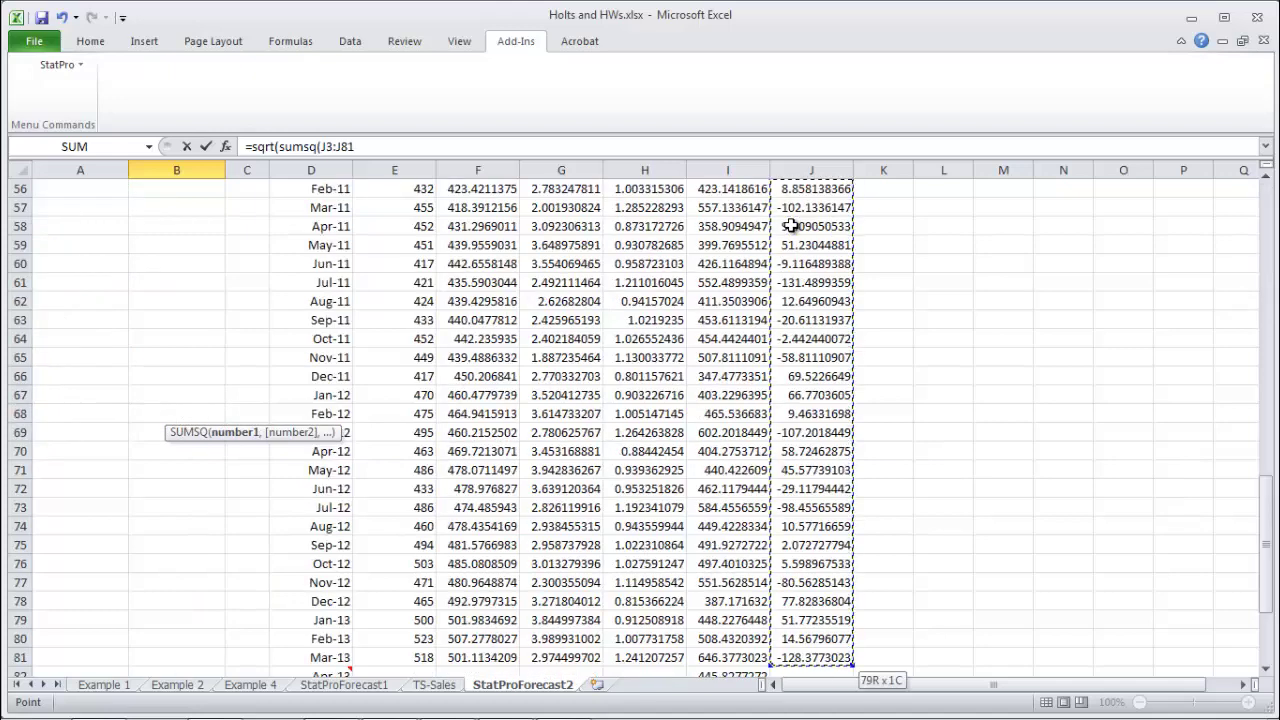
type(")")
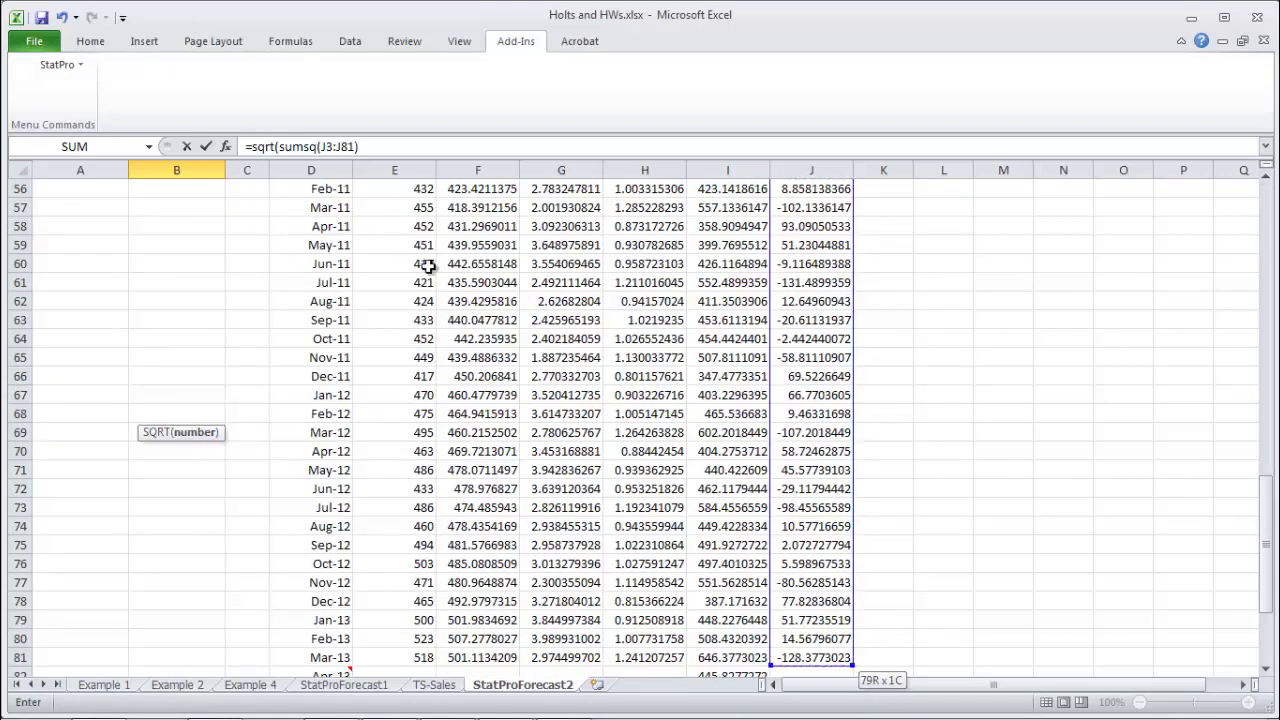
left_click(463, 147)
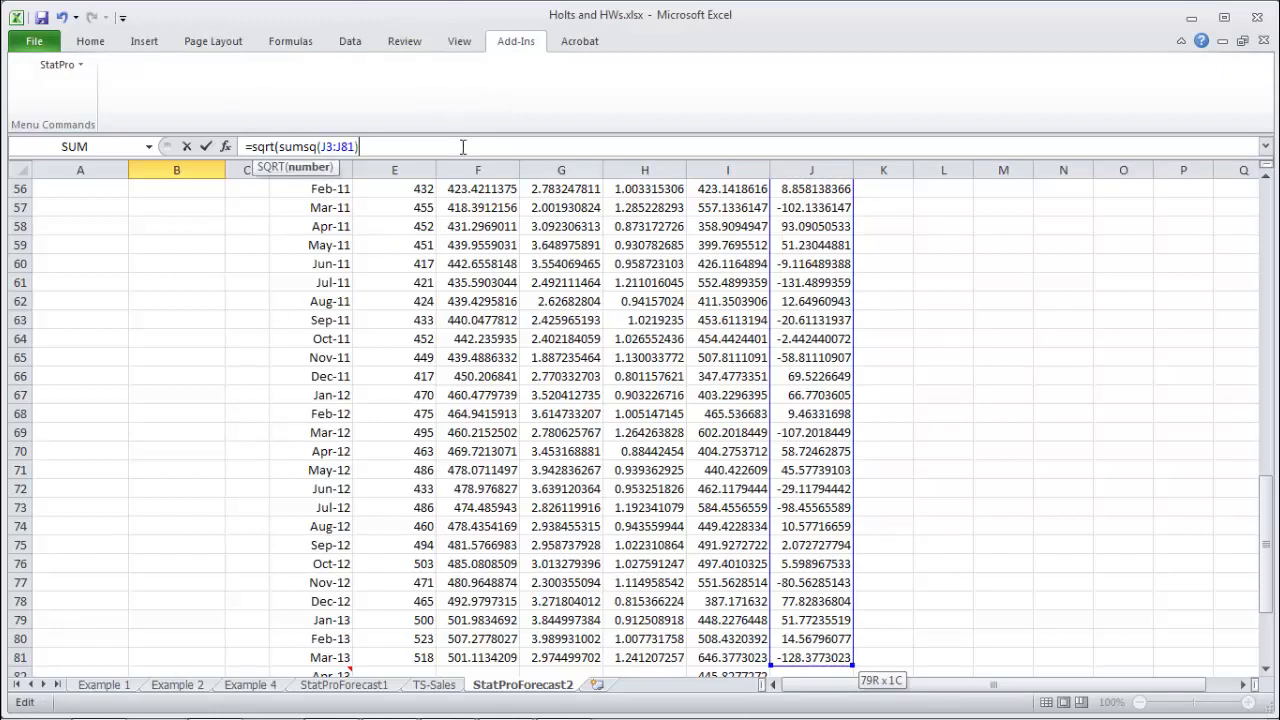
type("count(")
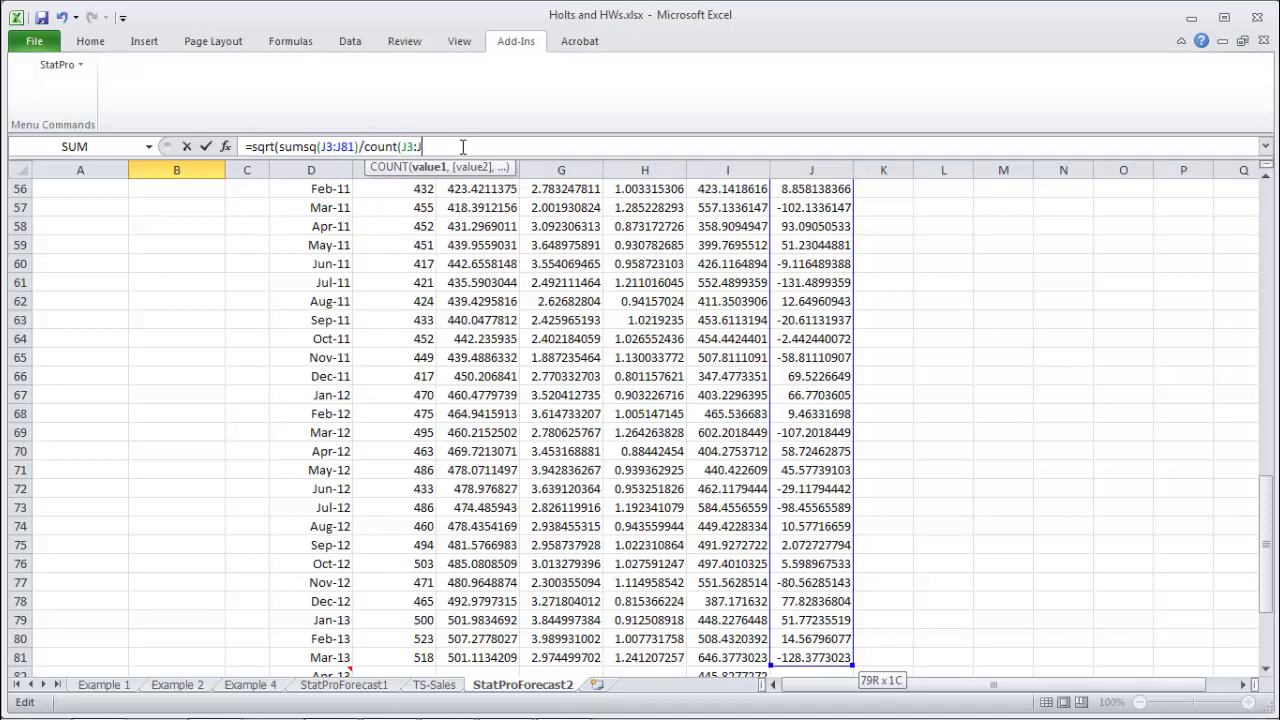
type("))")
key("Return")
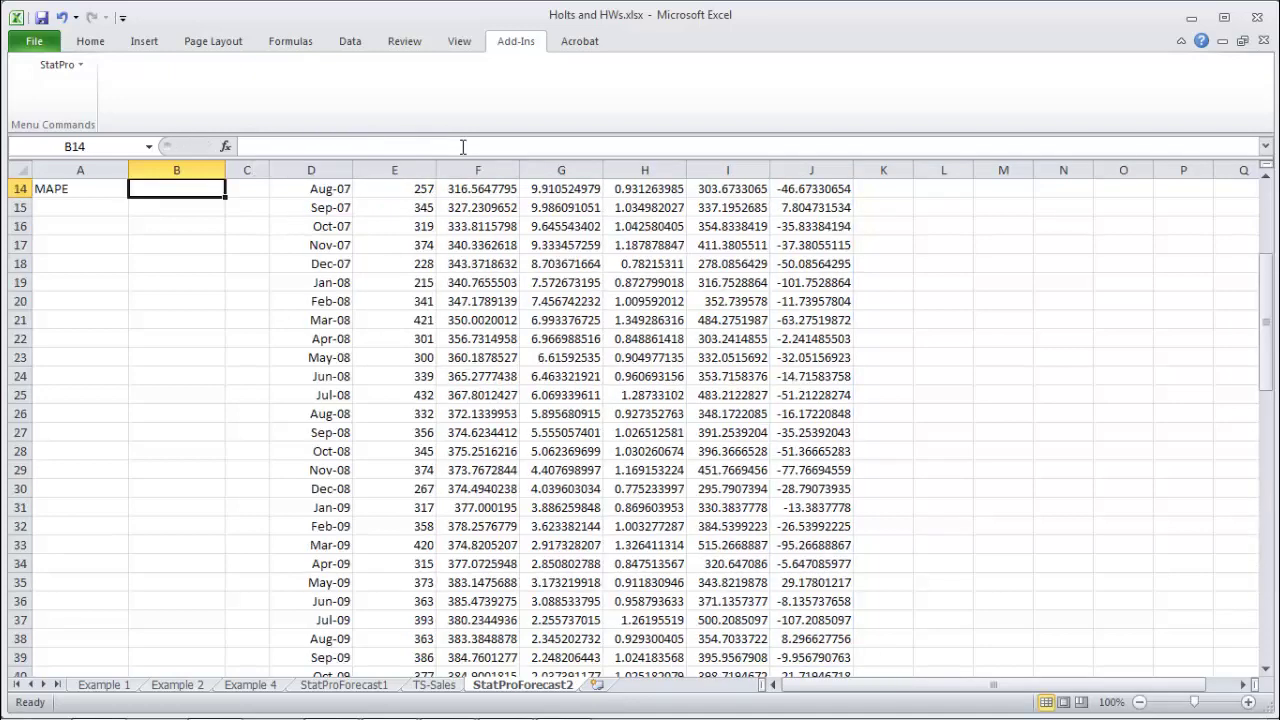
Review the RMSE formula in B13 unchanged, then move back up to the header row.
key("Up")
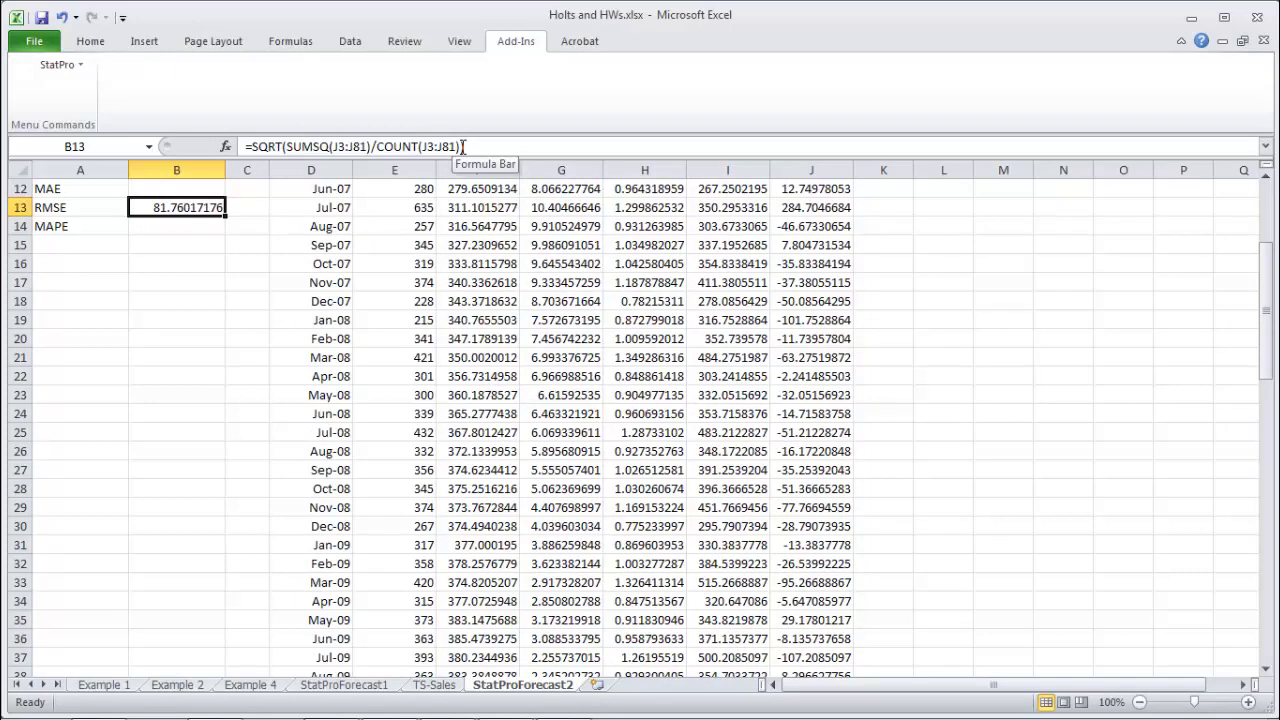
double_click(198, 205)
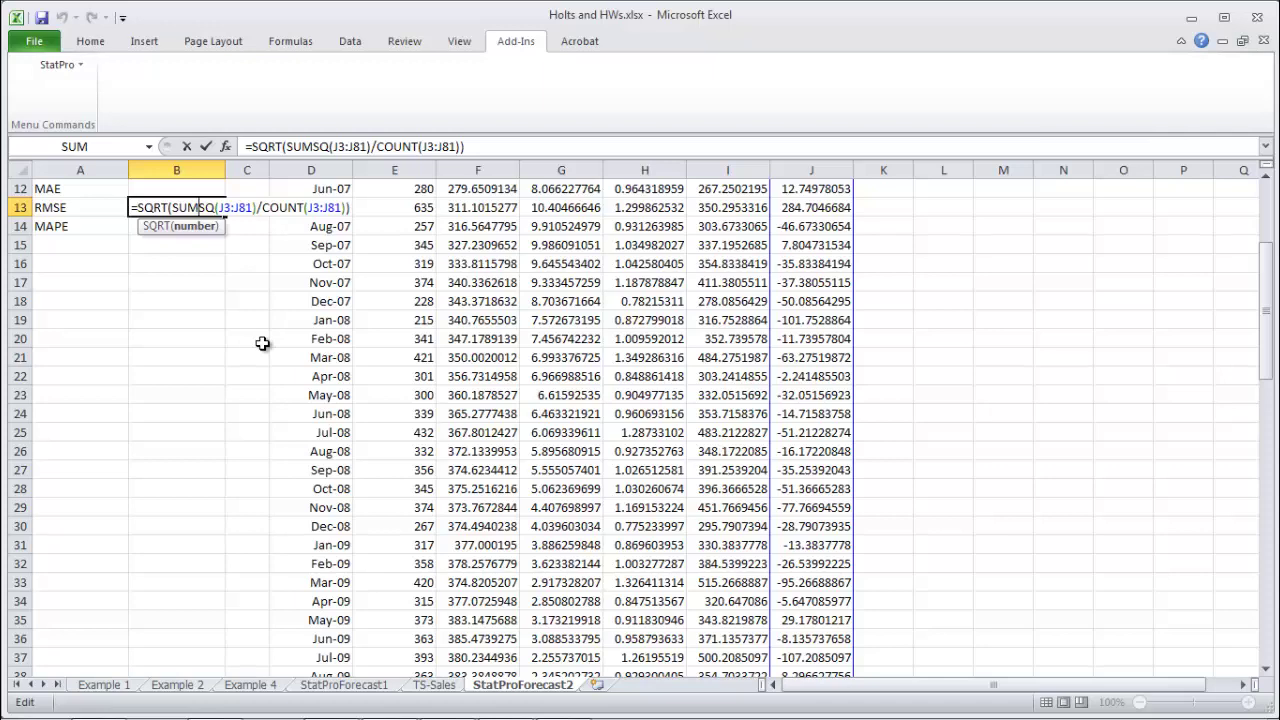
key("Return")
key("Up")
key("Up")
key("Up")
key("Up")
key("Up")
key("Right")
key("Right")
key("Up")
key("Up")
key("Up")
key("Up")
key("Up")
key("Up")
key("Up")
key("Up")
key("Right")
key("Right")
key("Right")
key("Right")
key("Right")
key("Right")
key("Right")
key("Right")
key("Right")
Add an 'Abs Error' header in K1 and fill =ABS(J3) down column K.
key("Left")
key("Left")
type("A")
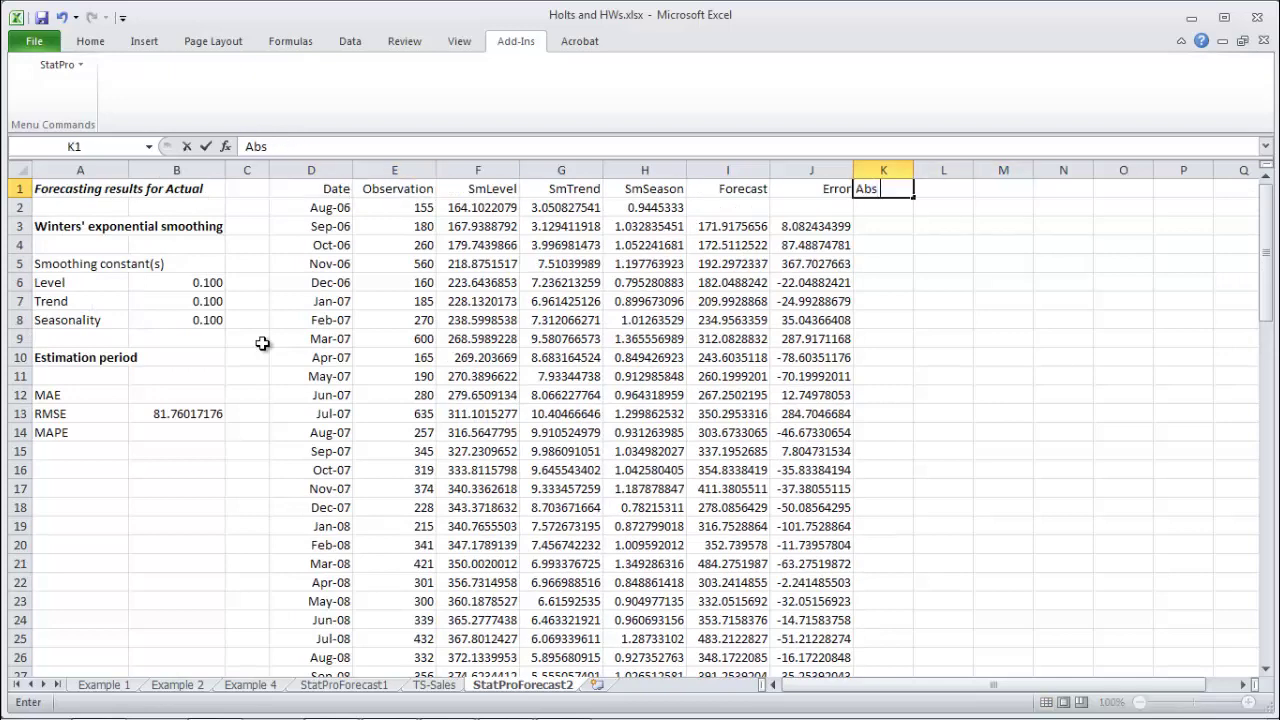
type("bs Error")
key("Return")
key("Down")
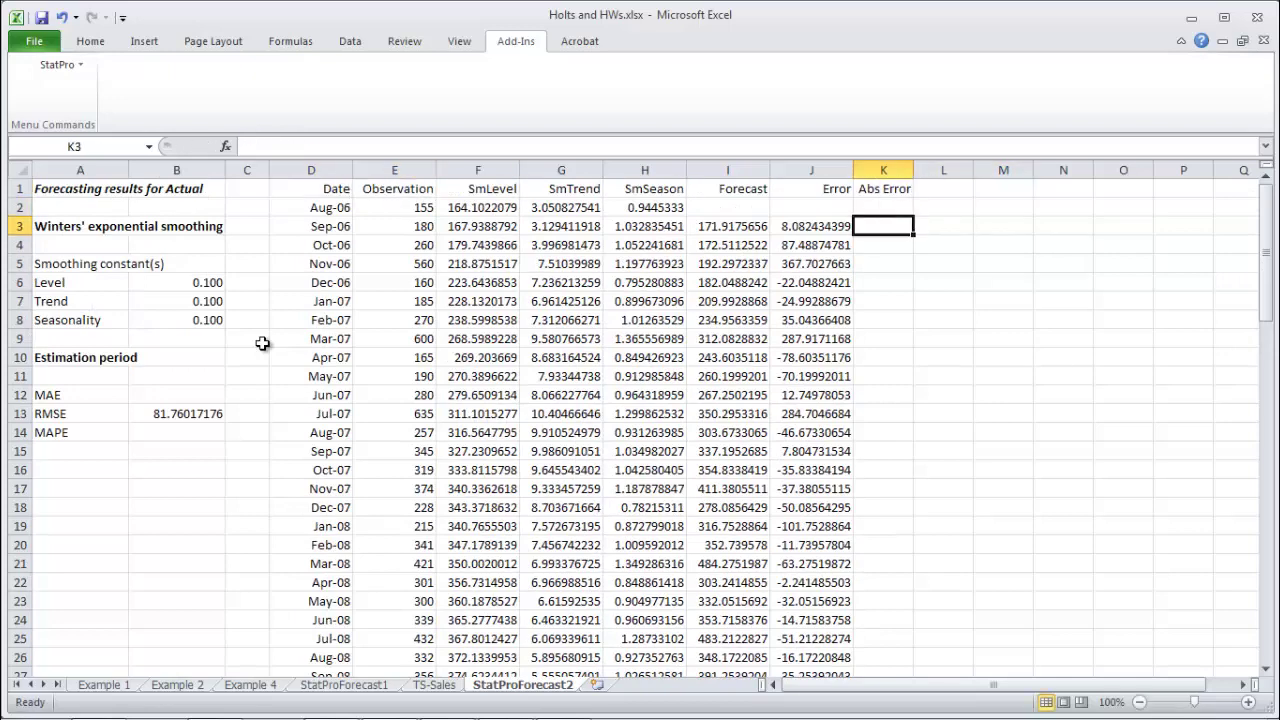
type("=abs(")
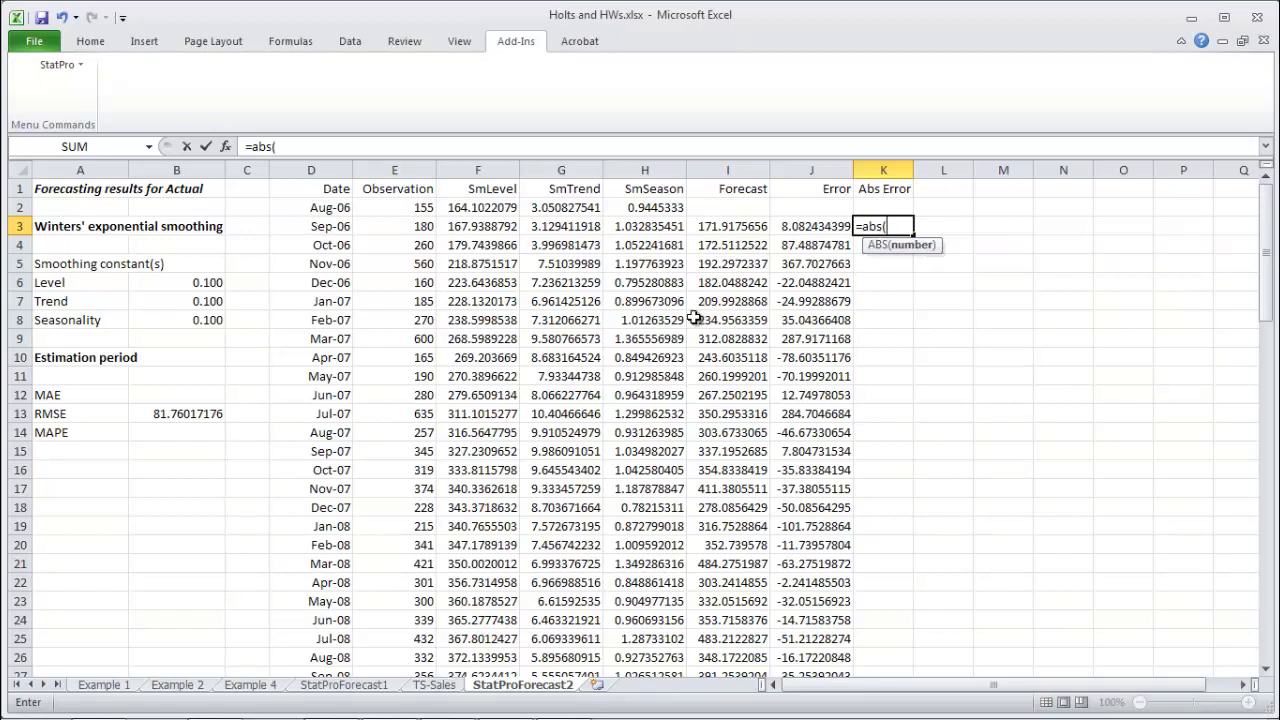
left_click(785, 227)
key("ctrl+Return")
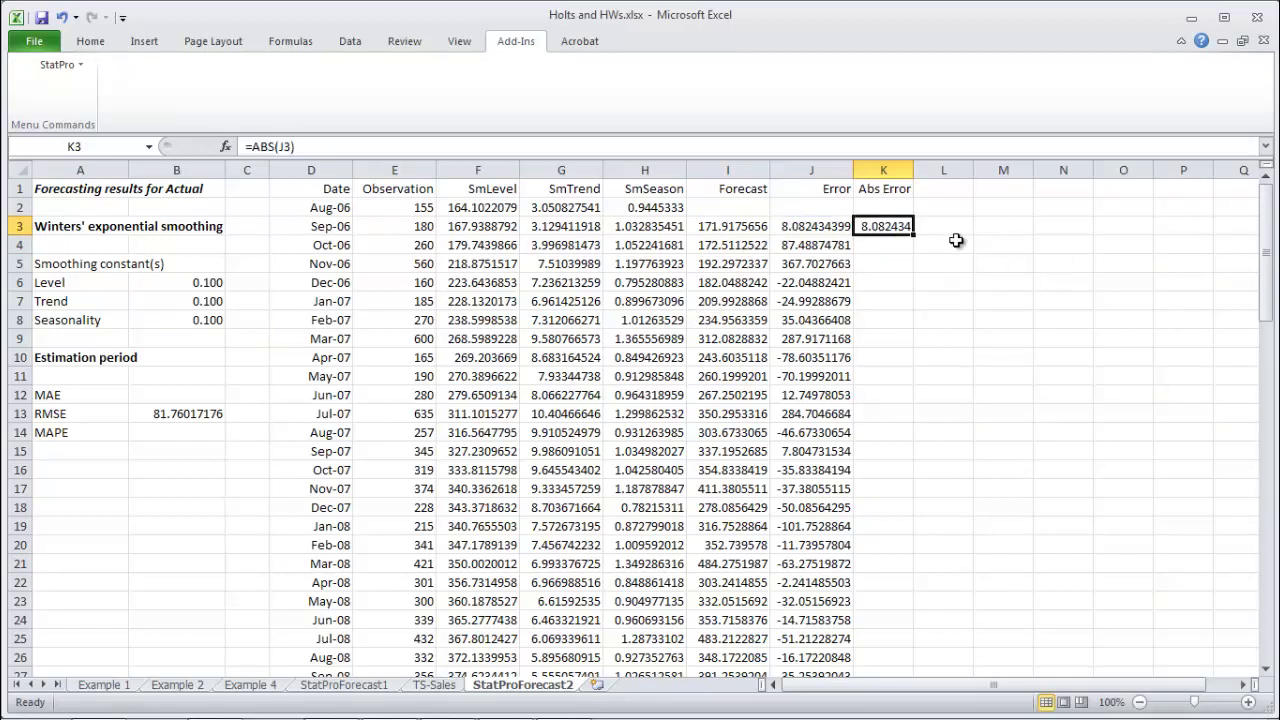
double_click(914, 234)
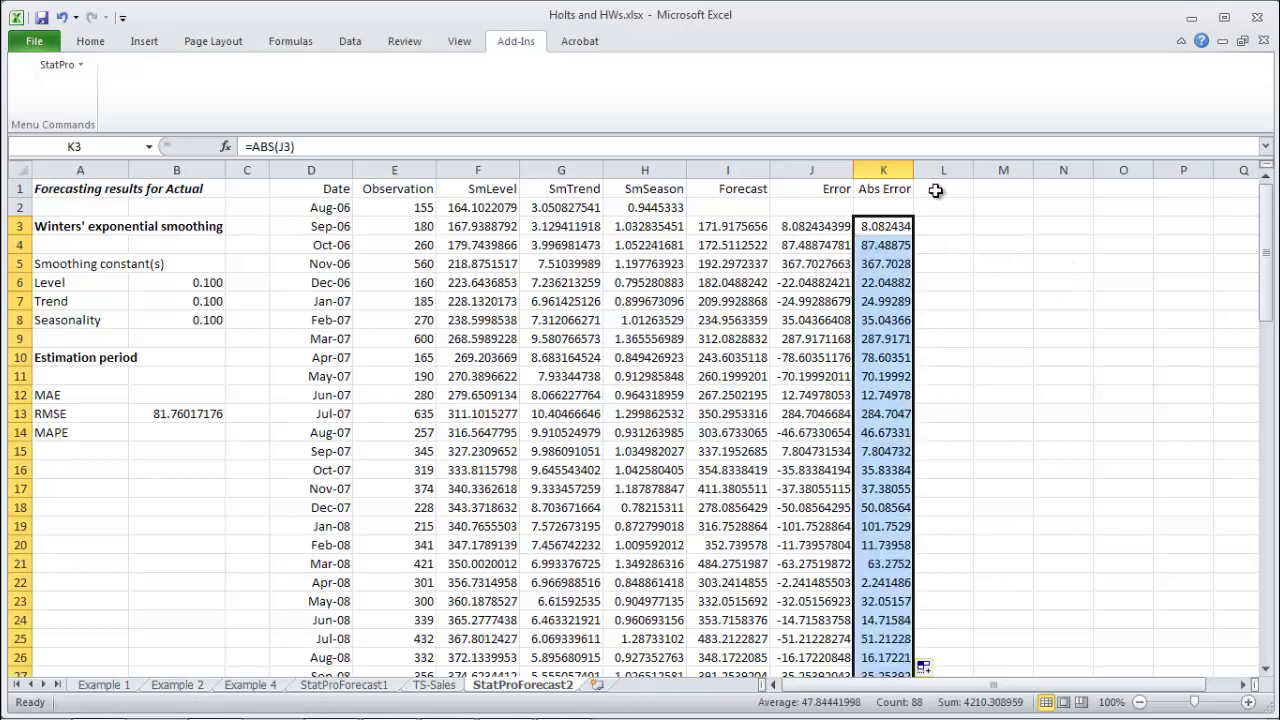
Add a 'Ratio' header in L1 and enter =K3/E3 in L3.
left_click(935, 198)
left_click(936, 195)
type("Ratio")
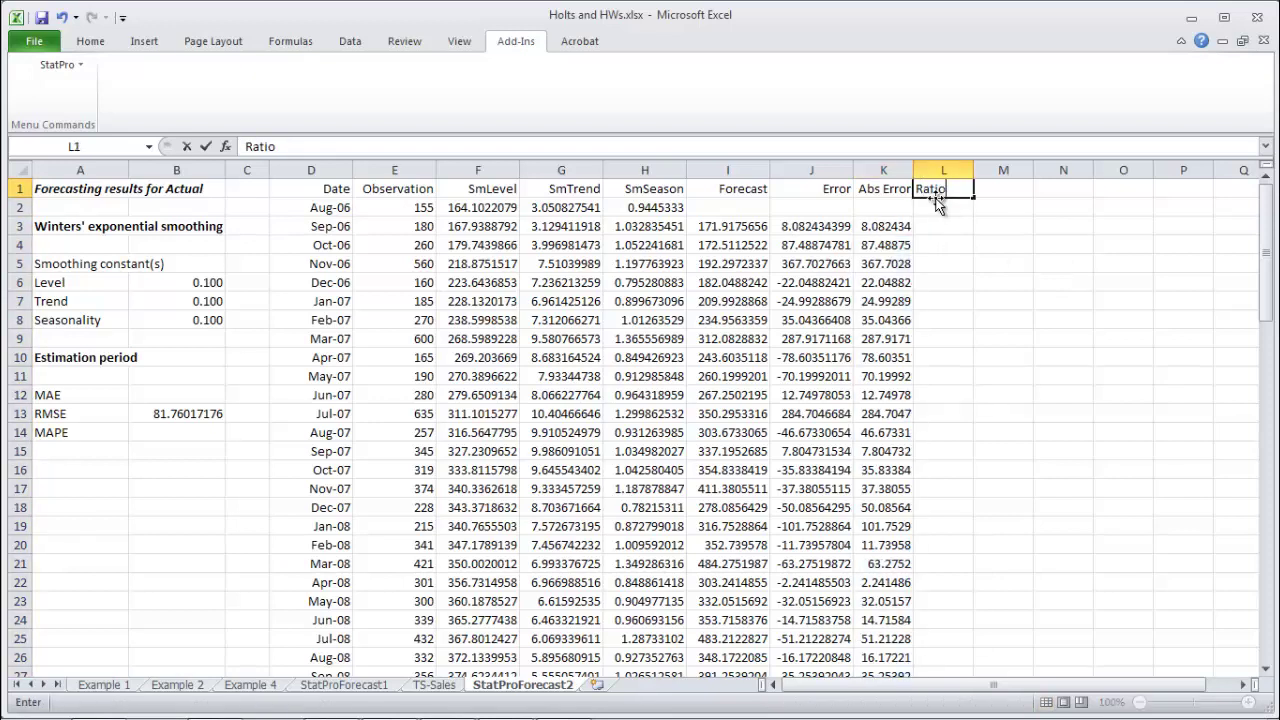
key("Return")
key("Return")
type("=")
left_click(884, 228)
type("/")
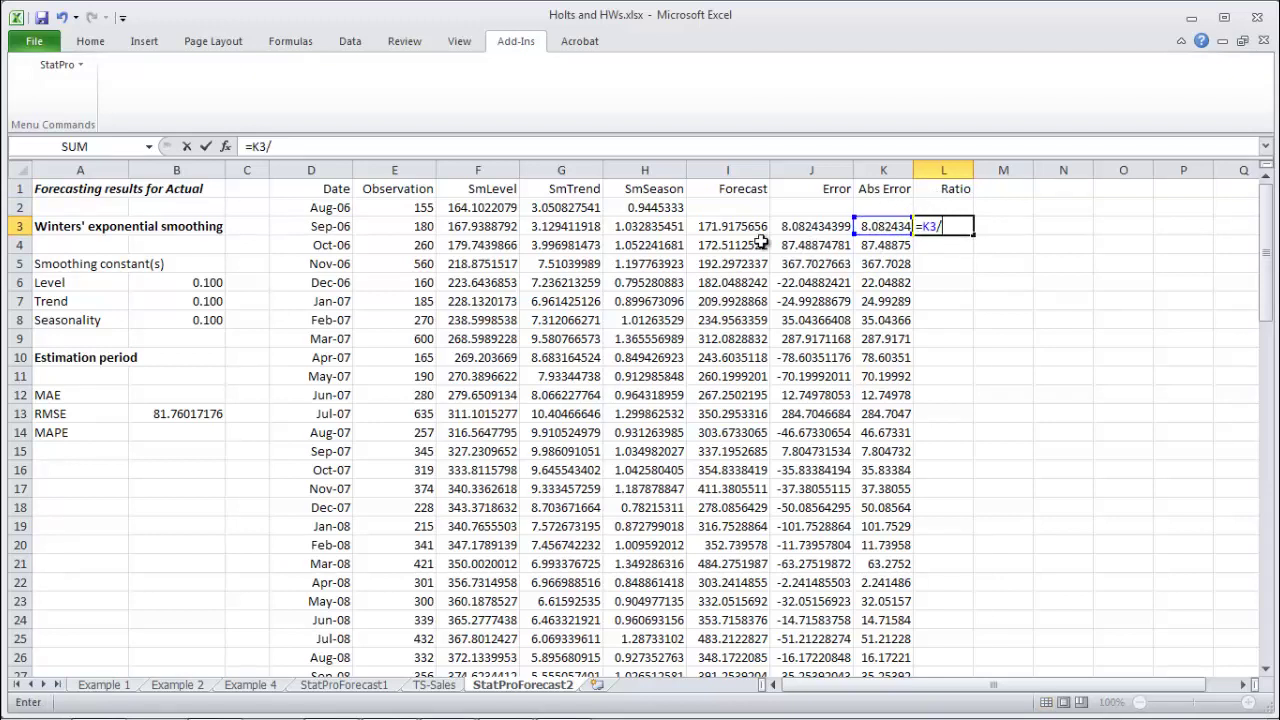
left_click(397, 227)
key("Return")
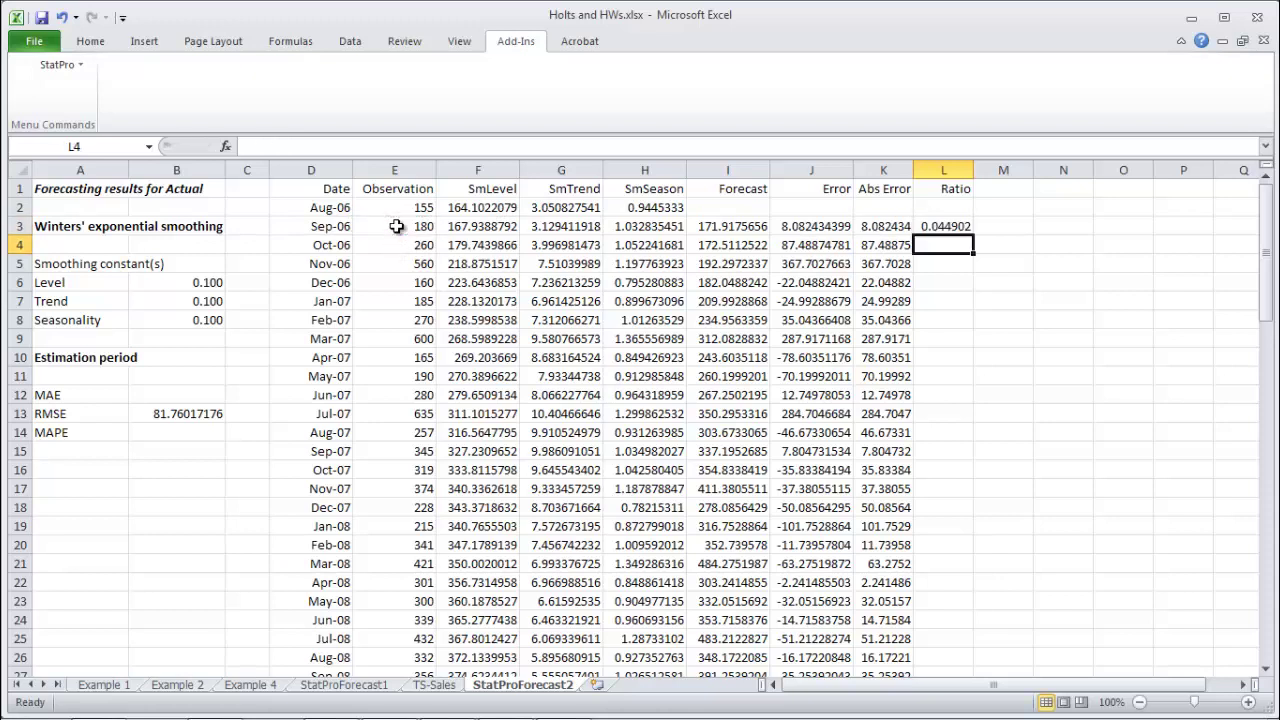
Fill the ratio formula down column L.
key("Up")
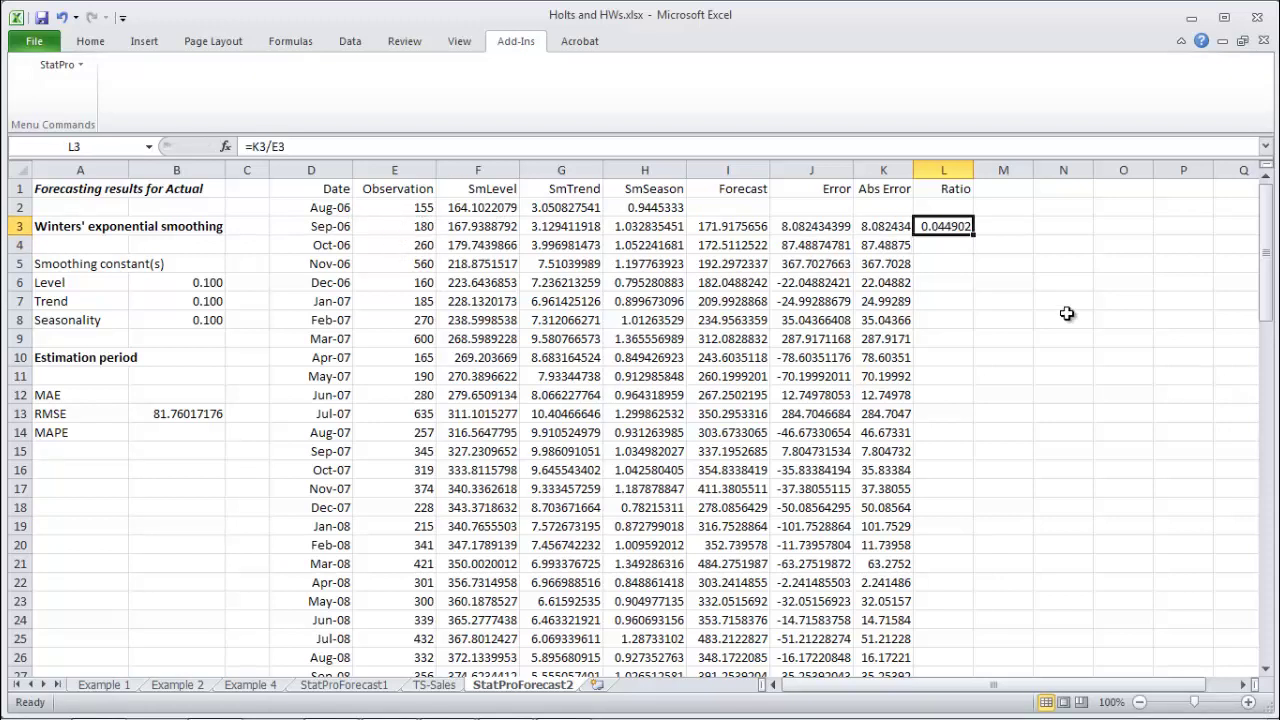
key("Down")
left_click(962, 226)
double_click(970, 233)
left_click(982, 246)
Clear the extra formulas in K82:L90 and return to the error measures area.
key("Down")
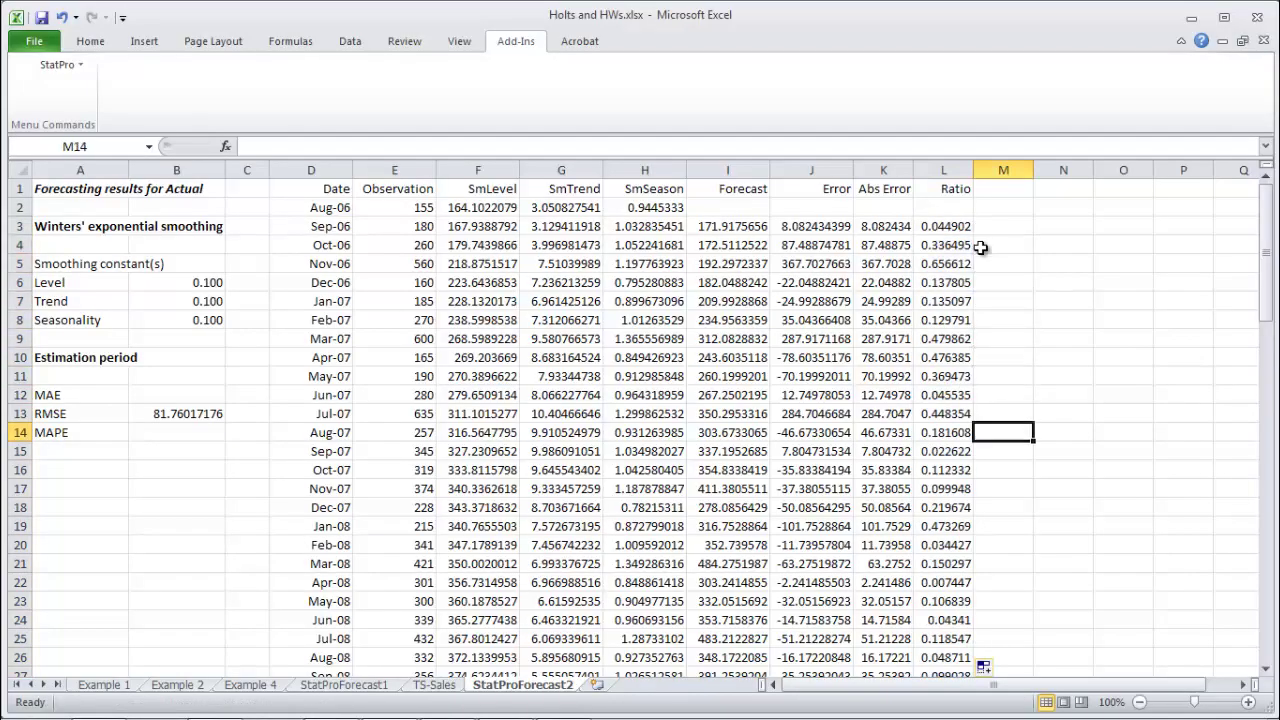
key("Down")
key("Down")
key("Down")
key("Down")
key("Down")
key("Down")
key("Down")
key("Down")
key("Down")
key("Down")
key("Down")
key("Down")
key("Down")
key("Down")
key("Down")
key("Down")
key("Down")
key("Down")
key("Down")
key("Down")
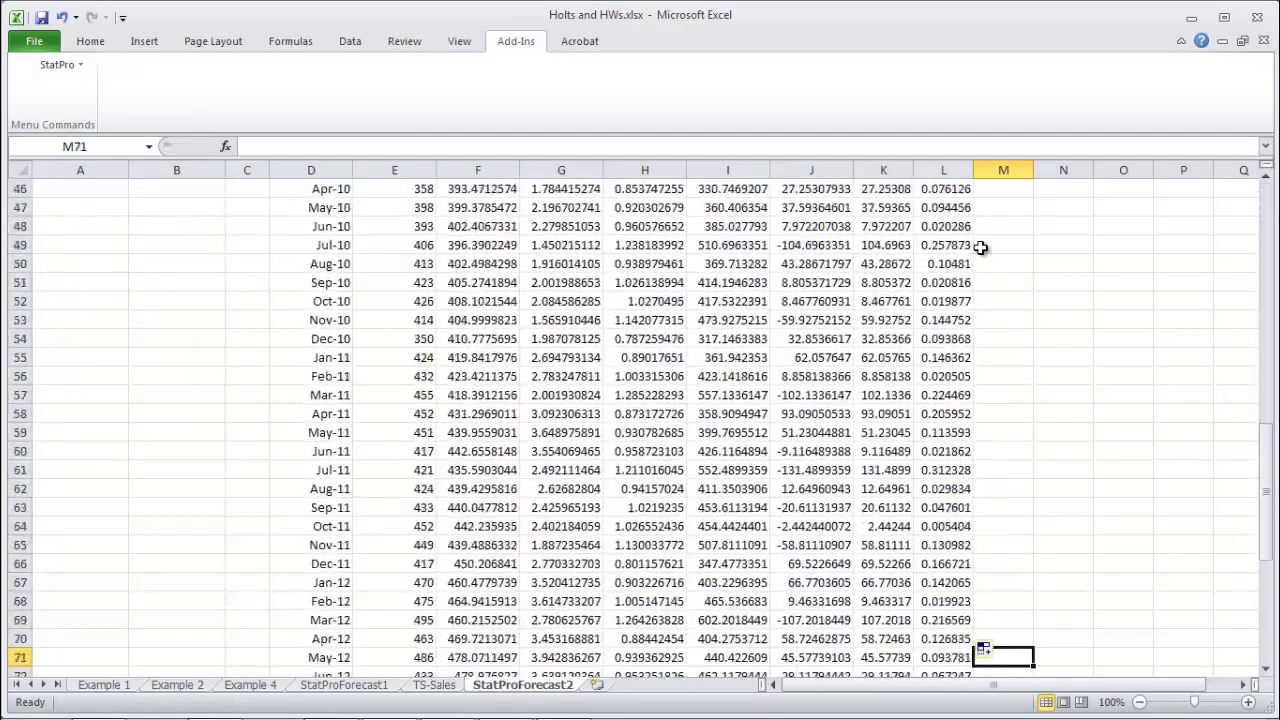
key("Down")
key("Down")
key("Down")
key("Down")
key("Down")
key("Down")
key("Down")
key("Down")
key("Down")
key("Down")
key("Down")
key("Down")
key("Down")
key("Down")
key("Down")
key("Down")
key("Down")
key("Down")
key("Down")
key("Up")
key("Left")
key("shift+Left")
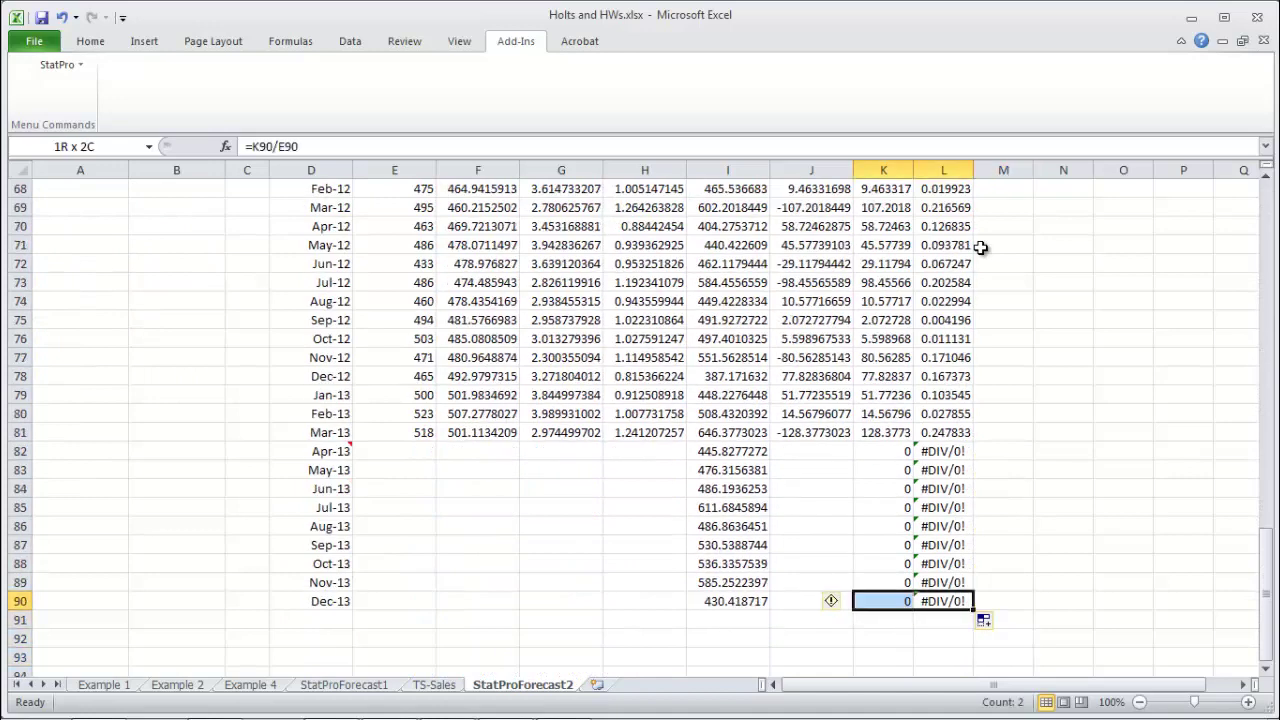
key("shift+Up")
key("shift+Up")
key("shift+Up")
key("shift+Up")
key("shift+Up")
key("shift+Up")
key("shift+Up")
key("shift+Up")
key("Delete")
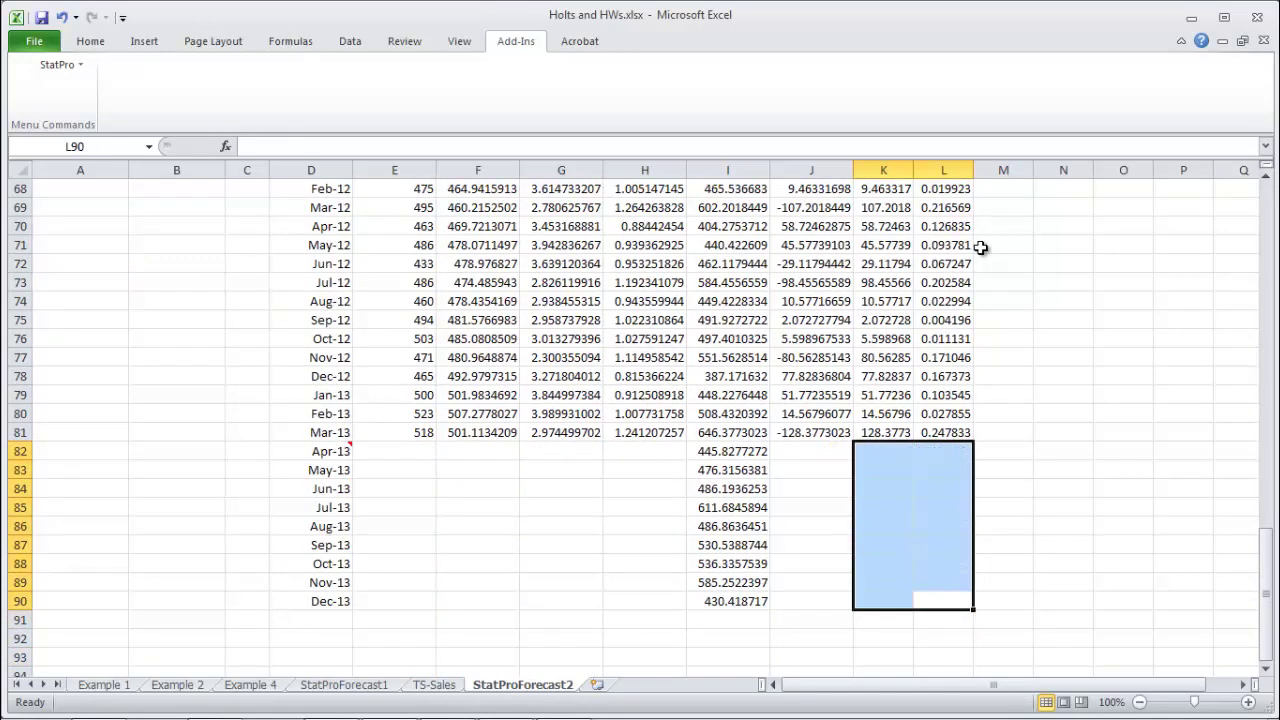
key("Left")
key("Left")
key("Left")
key("Left")
key("Left")
key("Left")
key("Left")
key("Left")
key("Left")
key("Left")
key("Left")
key("Up")
key("Up")
key("Up")
key("Up")
key("Up")
key("Up")
key("Up")
key("Up")
key("Up")
key("Up")
key("Up")
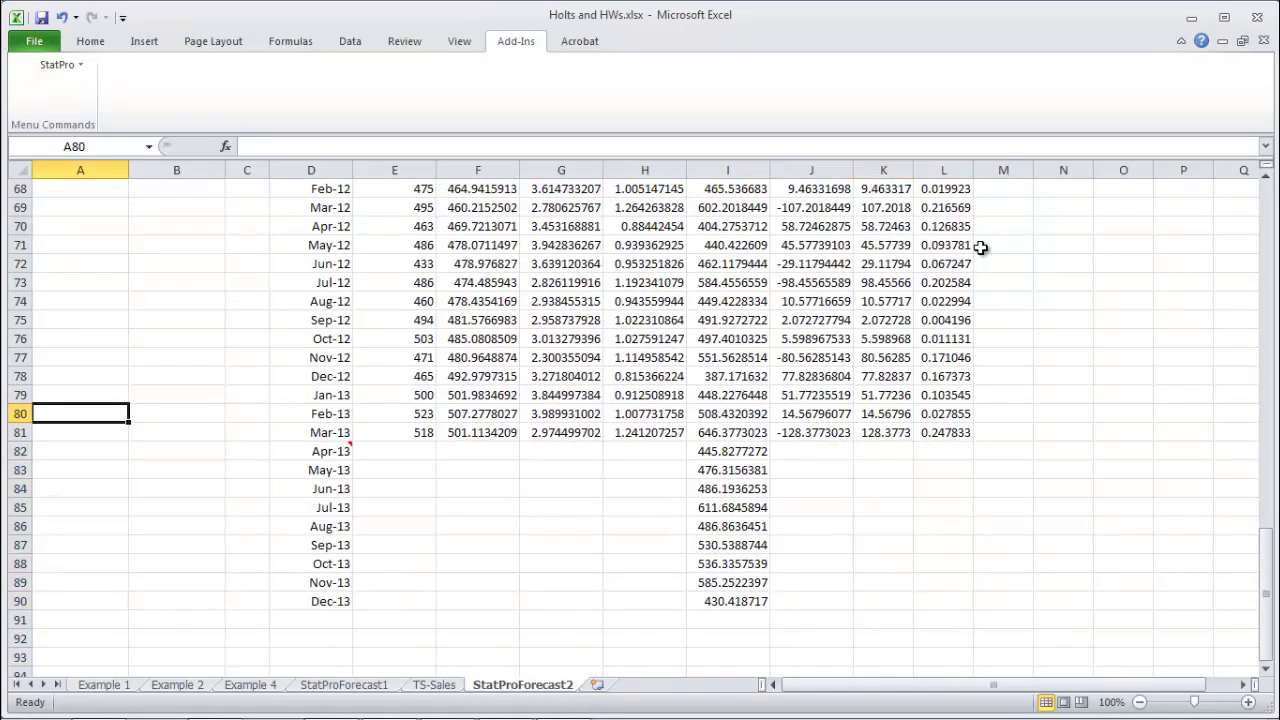
key("Up")
key("Up")
key("Up")
key("Up")
key("Up")
key("Up")
key("Up")
key("Up")
key("Up")
key("Up")
key("Up")
key("Up")
key("Up")
key("Up")
key("Up")
key("Up")
key("Up")
key("Up")
key("Up")
key("Up")
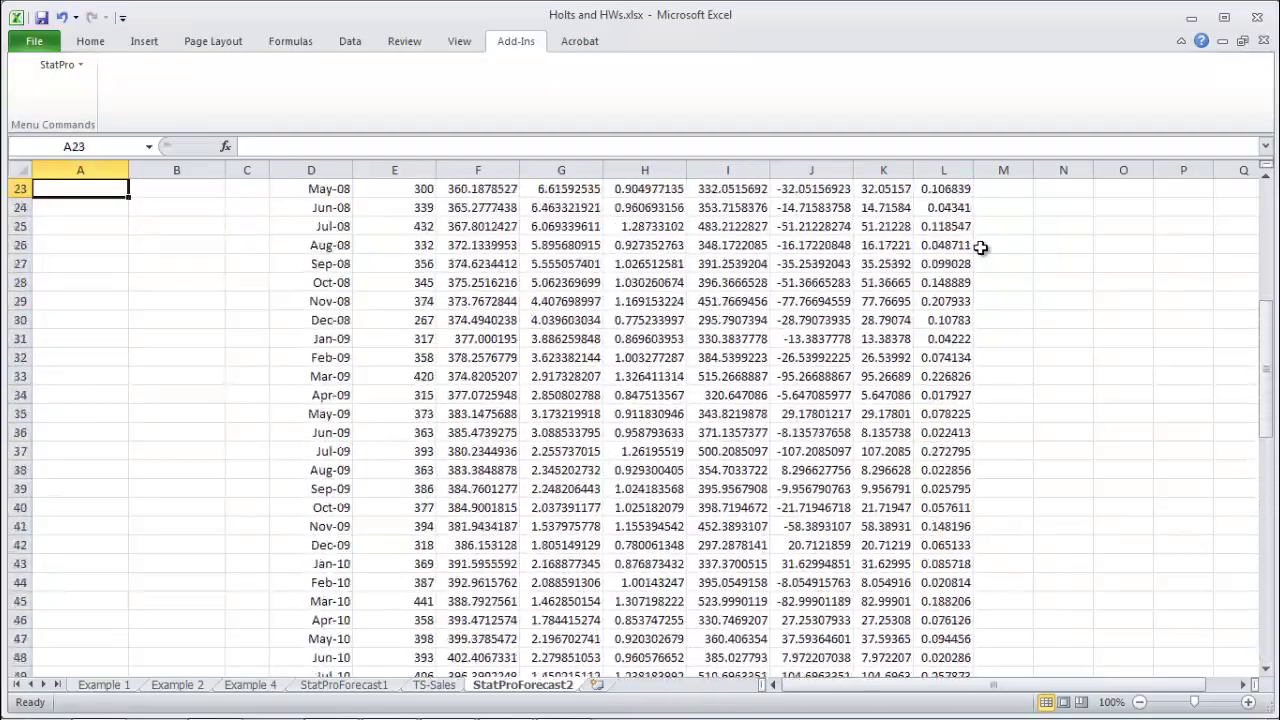
key("Up")
key("Up")
key("Up")
key("Up")
key("Up")
key("Up")
key("Up")
key("Up")
key("Up")
key("Up")
key("Up")
key("Up")
key("Up")
key("Up")
key("Up")
key("Up")
key("Up")
Enter the MAE in B12 as =AVERAGE(K3:K81) over the absolute errors.
key("Down")
key("Down")
key("Down")
key("Down")
key("Down")
key("Right")
key("Down")
type("=average")
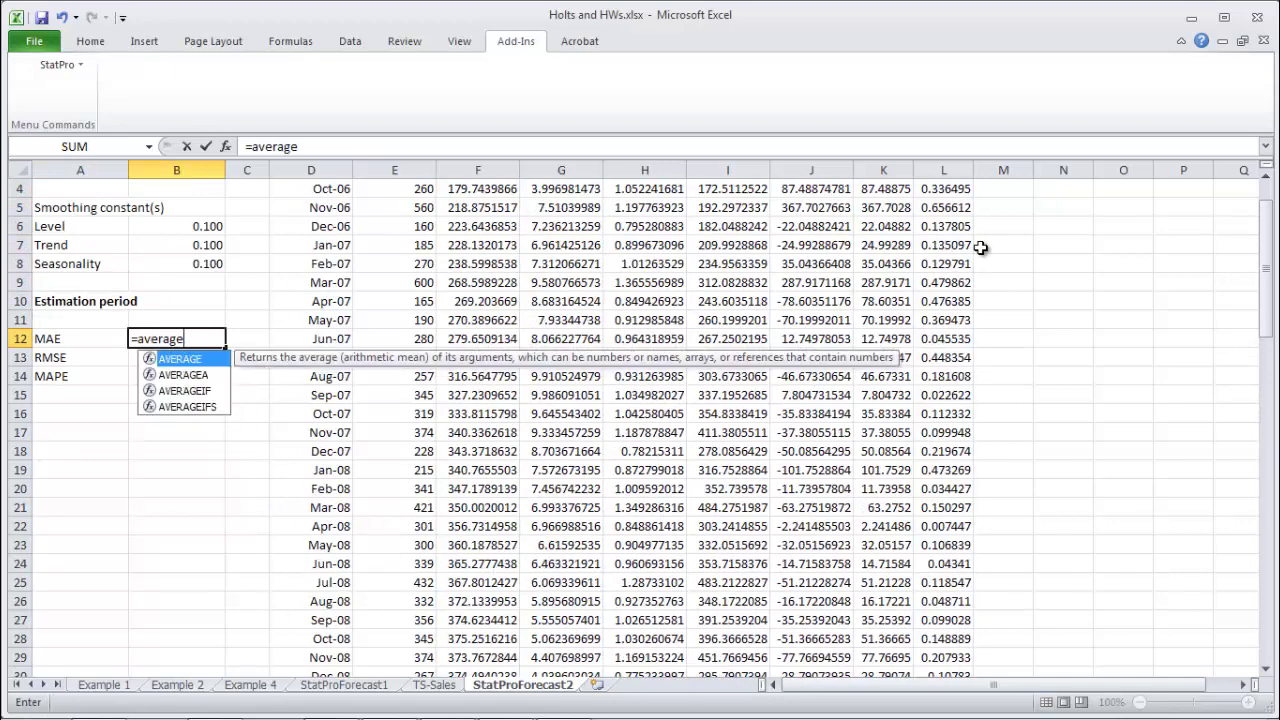
type("(")
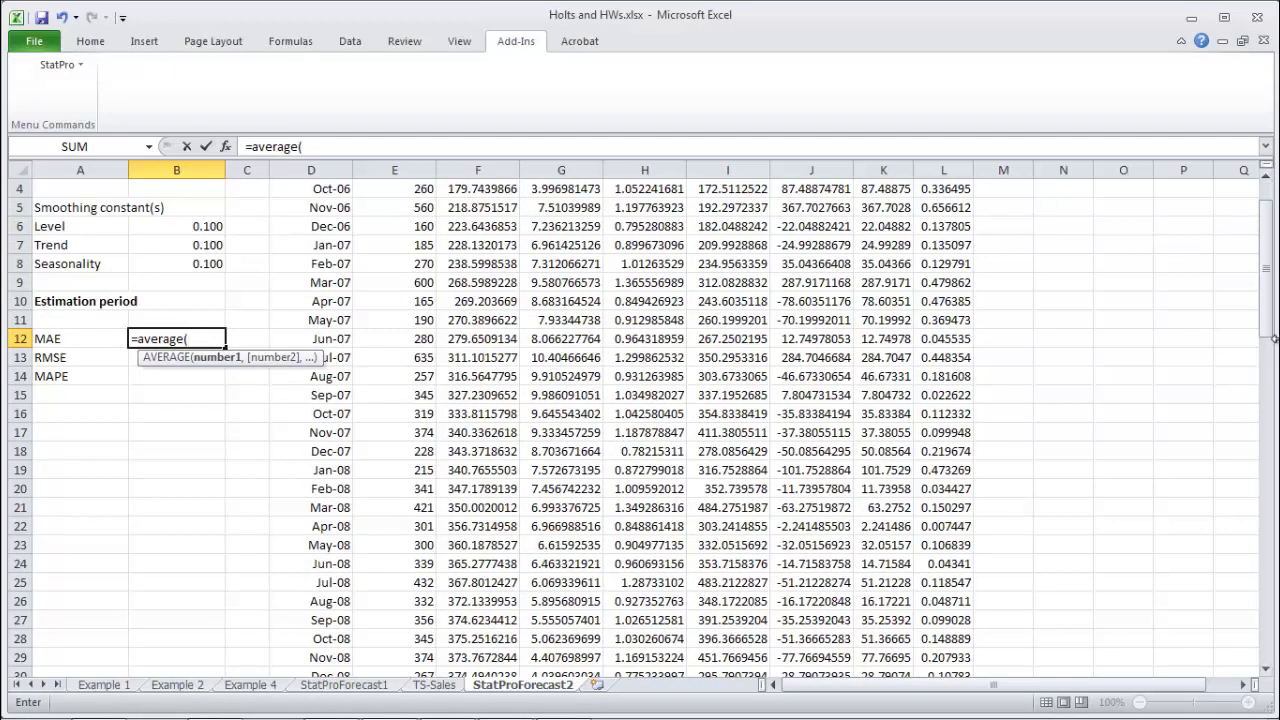
left_click_drag(1265, 327, 1266, 285)
left_click(890, 231)
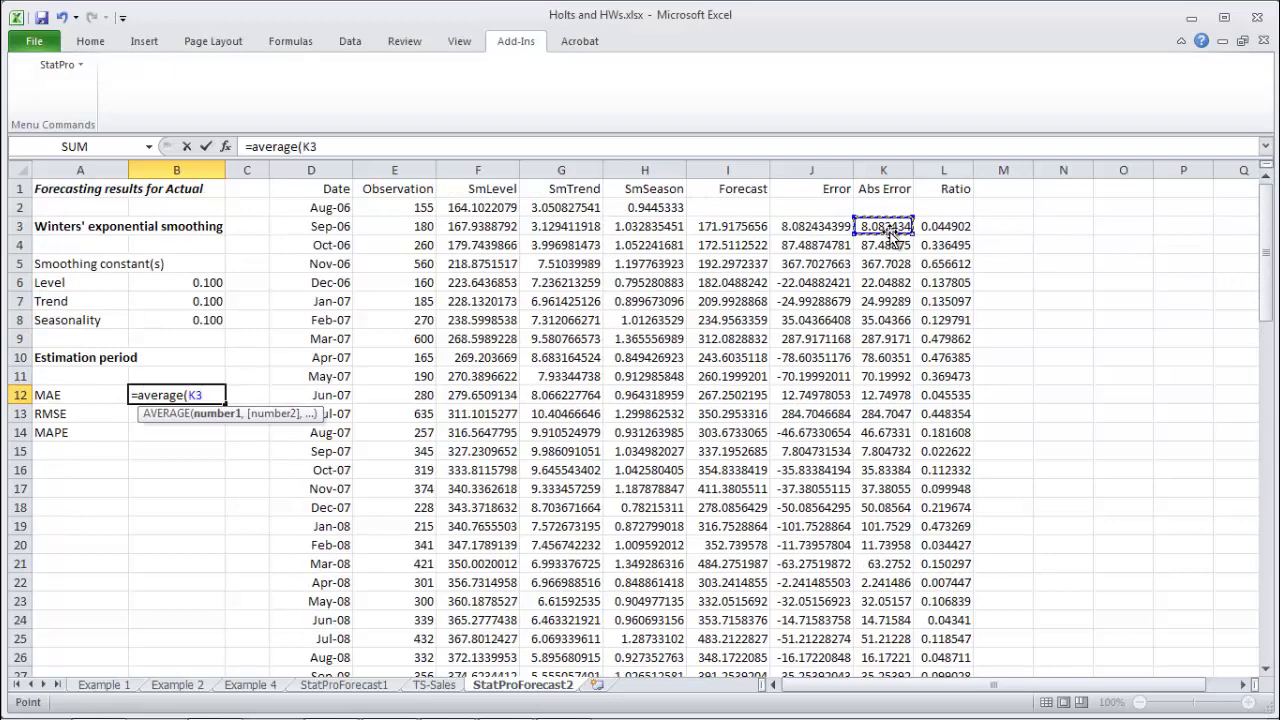
key("ctrl+shift+Down")
key("Escape")
Enter the MAPE in B14 as =AVERAGE(L3:L81), giving 0.13513223.
key("Up")
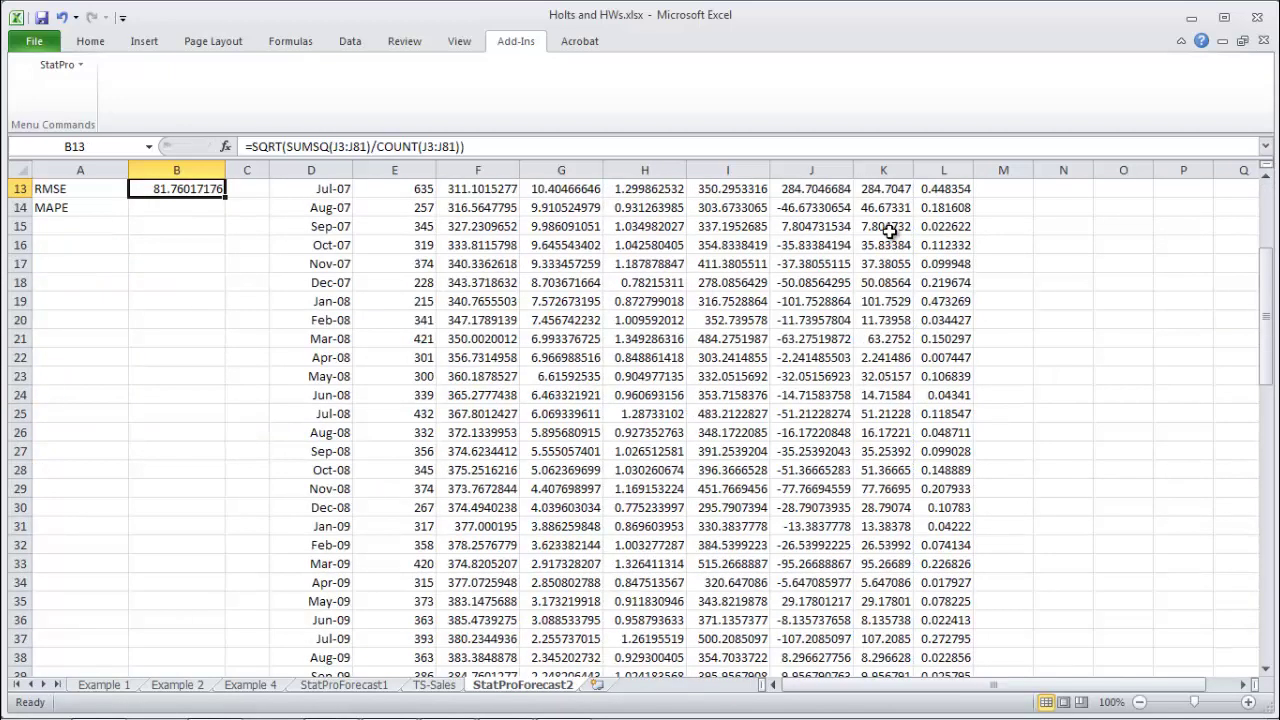
key("Up")
key("Up")
key("Down")
key("Down")
key("Down")
type("=average(")
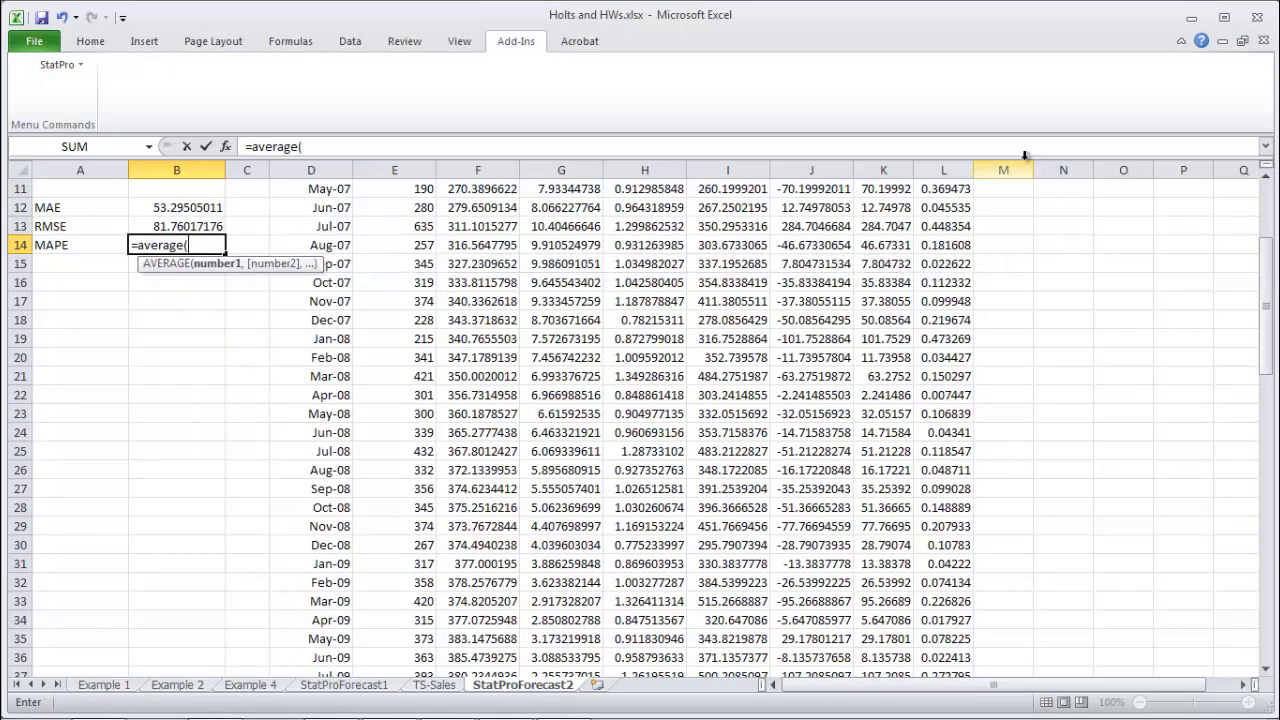
left_click_drag(1267, 262, 1267, 196)
left_click(942, 224)
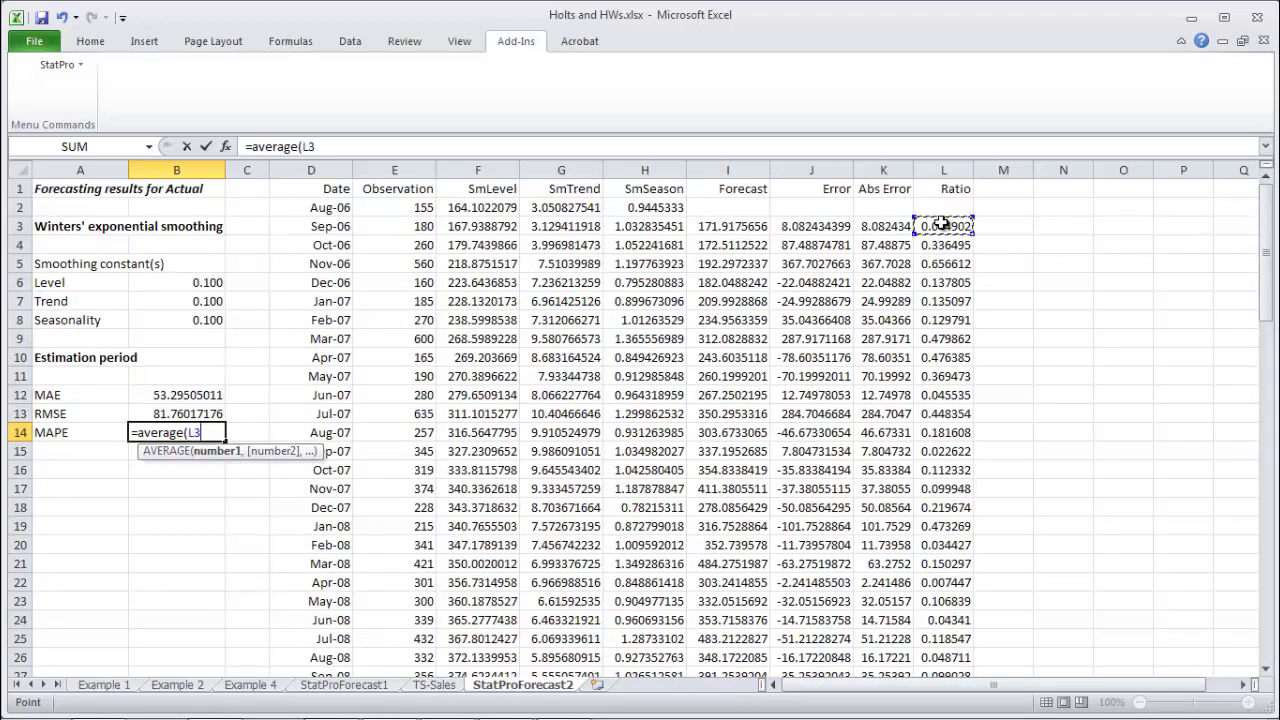
key("ctrl+shift+Down")
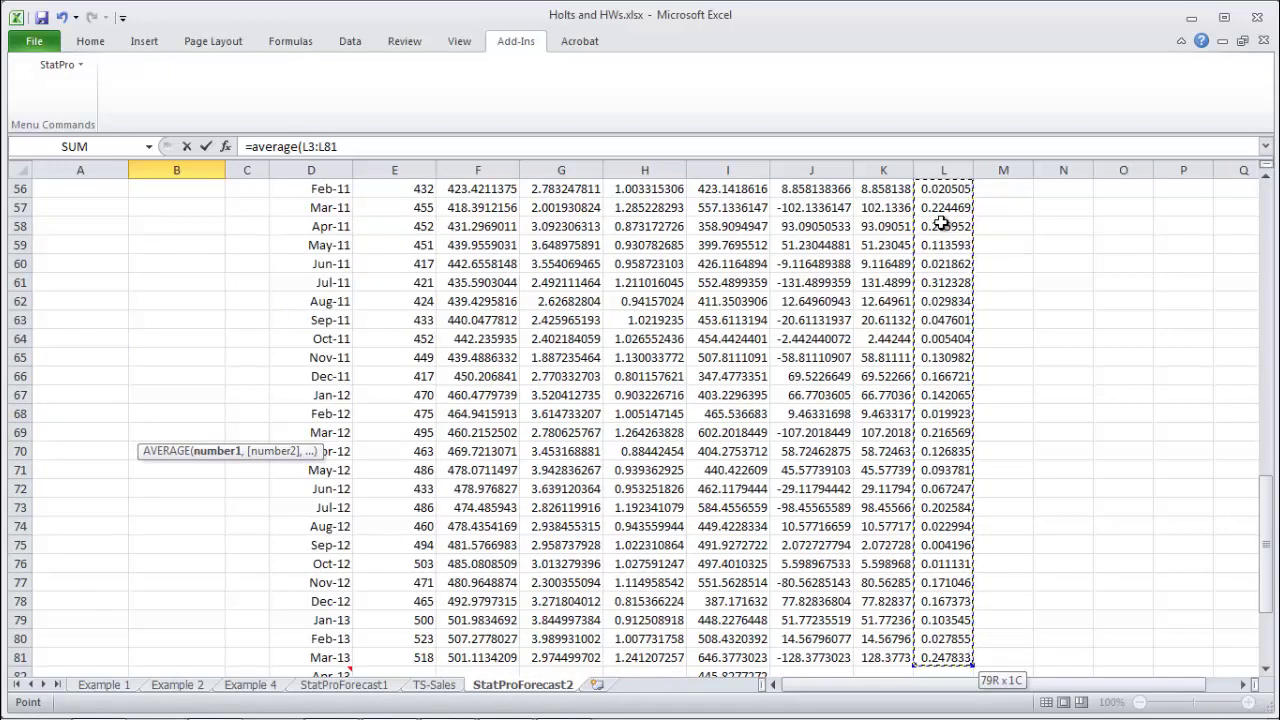
type(")")
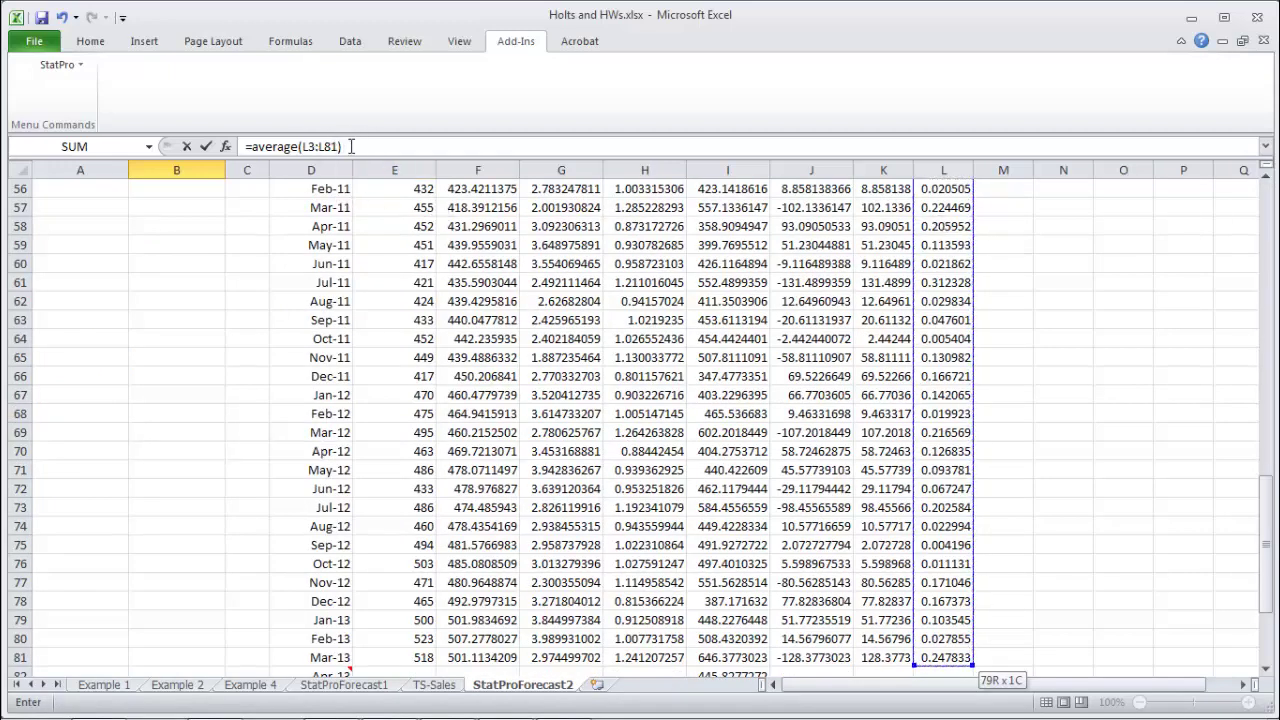
key("Return")
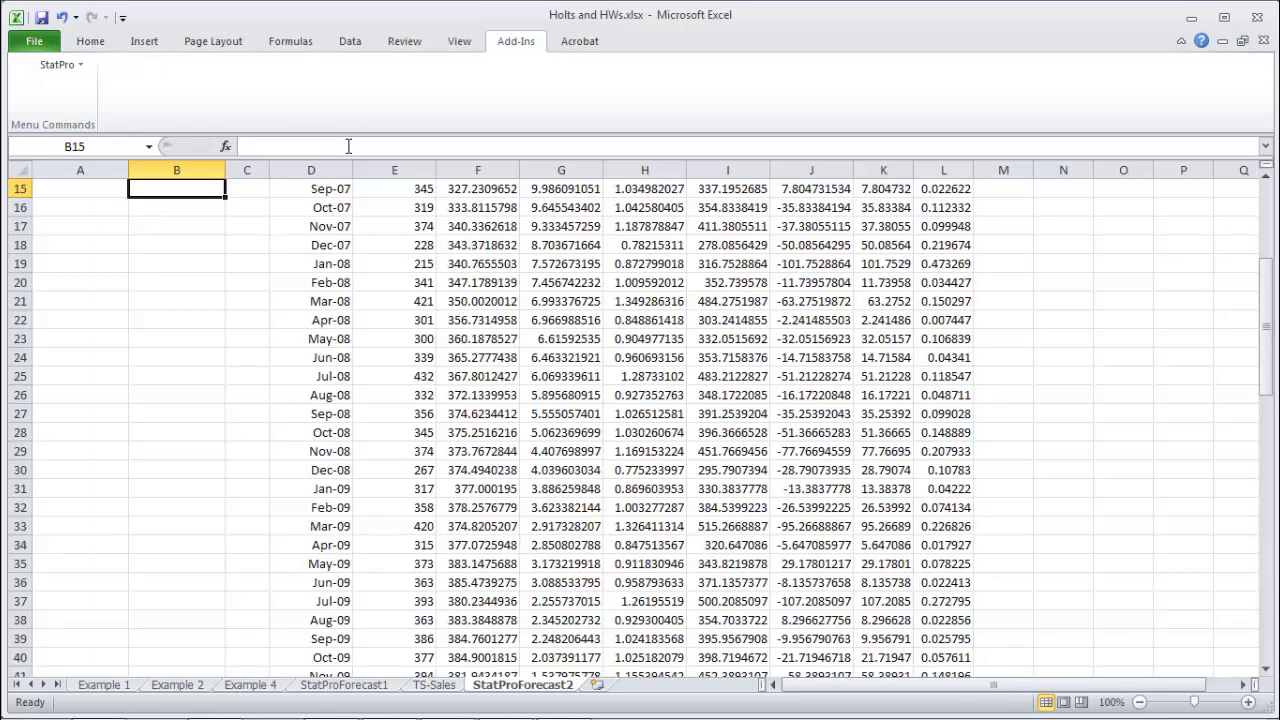
key("Up")
key("Up")
key("Down")
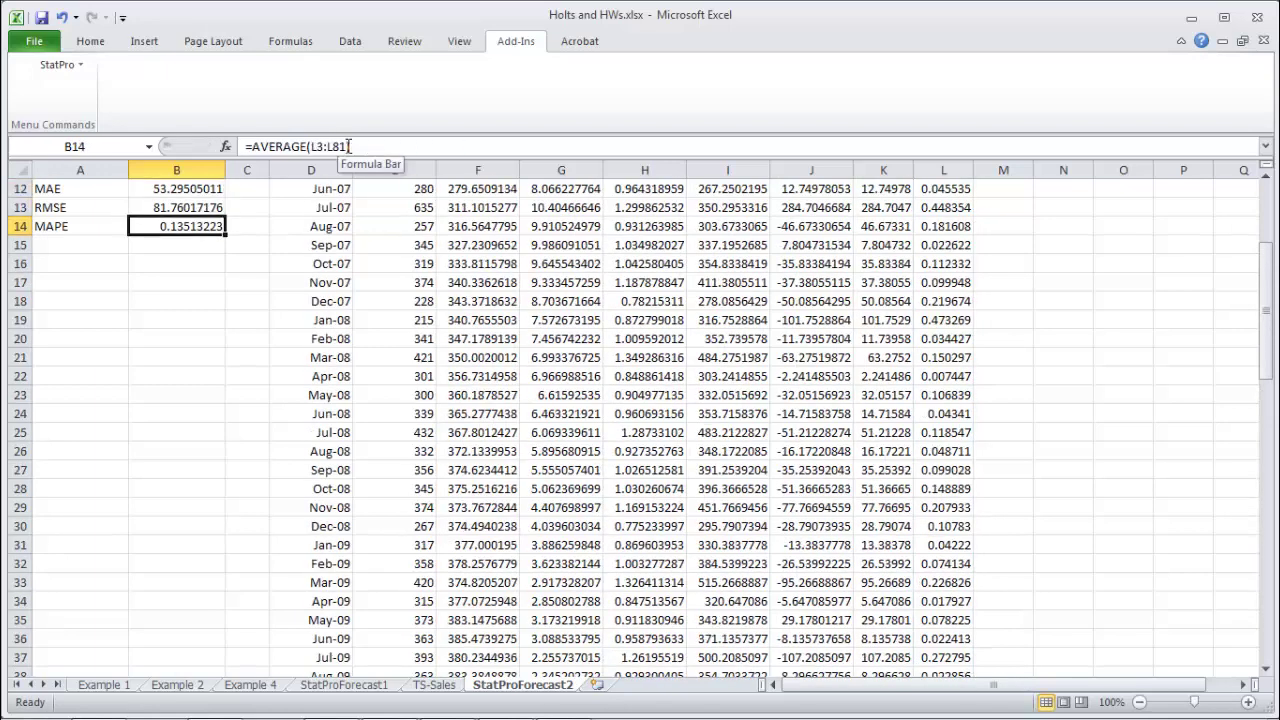
Format B14 as a percentage with extra decimals so it reads 13.51322%.
left_click(100, 45)
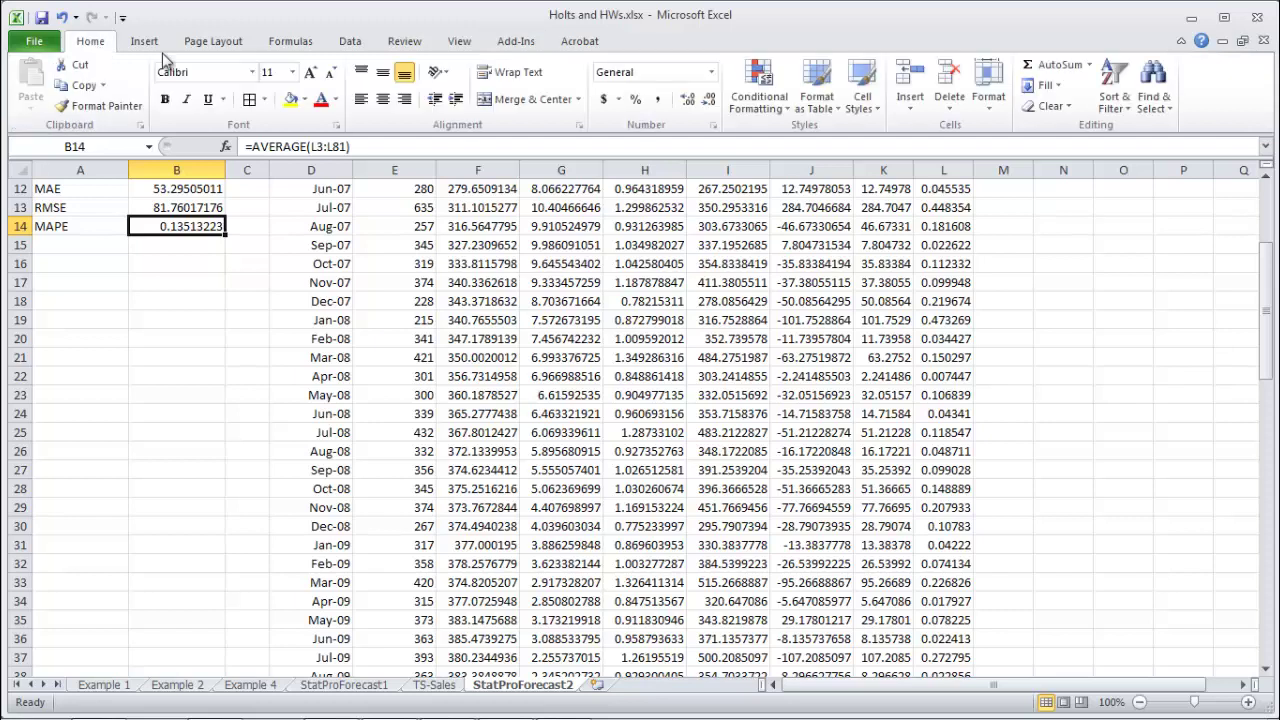
left_click(638, 101)
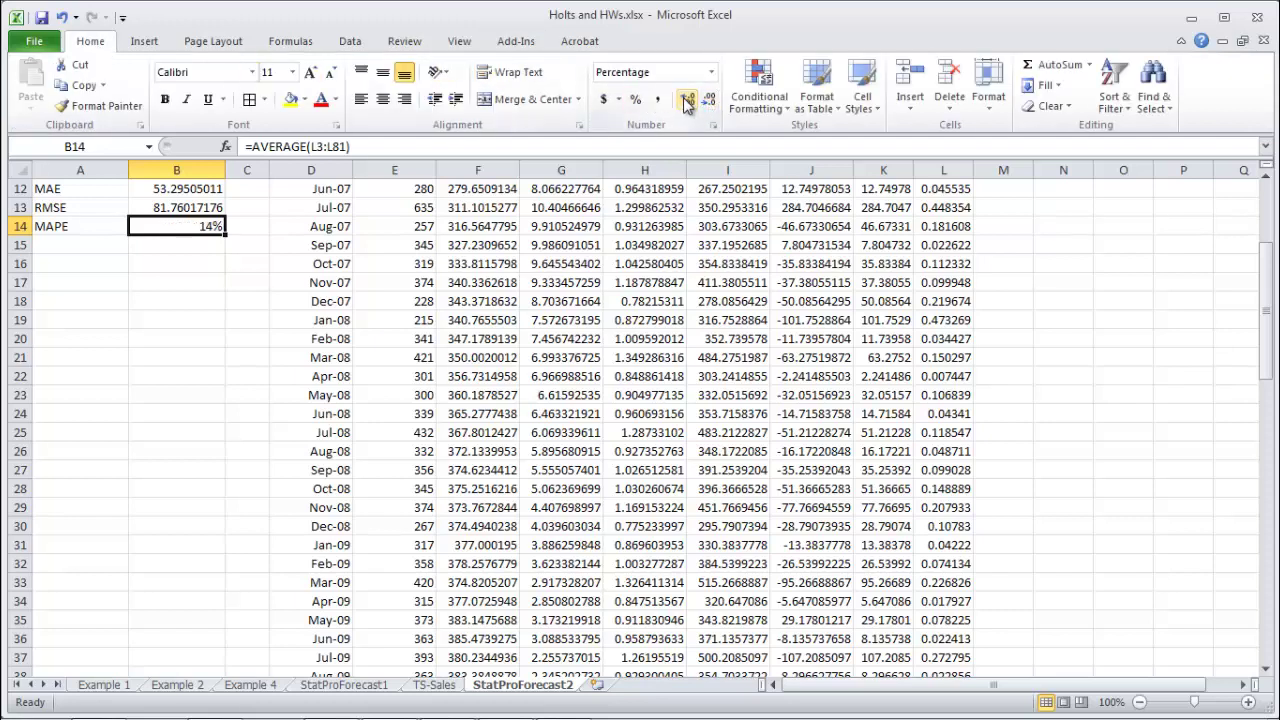
left_click(686, 101)
left_click(686, 101)
left_click(285, 288)
Move up to look over the Level and Trend smoothing constants.
key("Left")
key("Up")
key("Up")
key("Up")
key("Up")
key("Up")
key("Up")
key("Up")
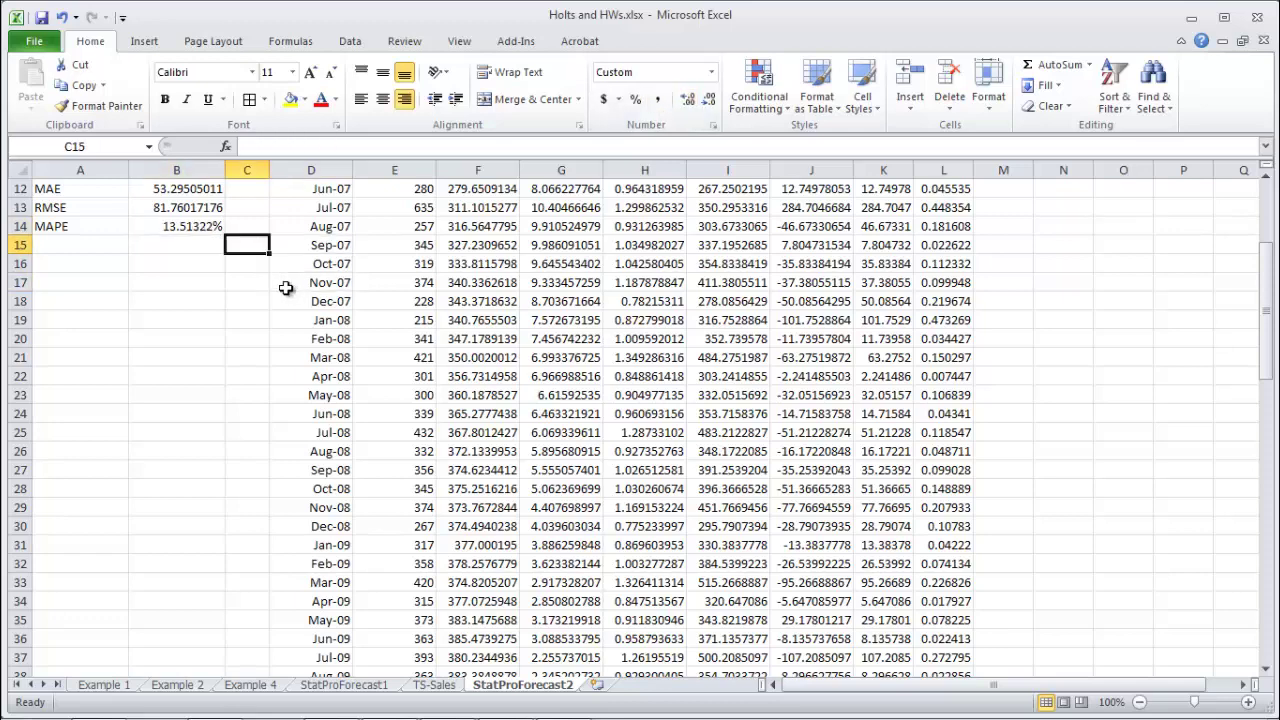
key("Up")
key("Up")
key("Up")
key("Up")
key("Up")
key("Up")
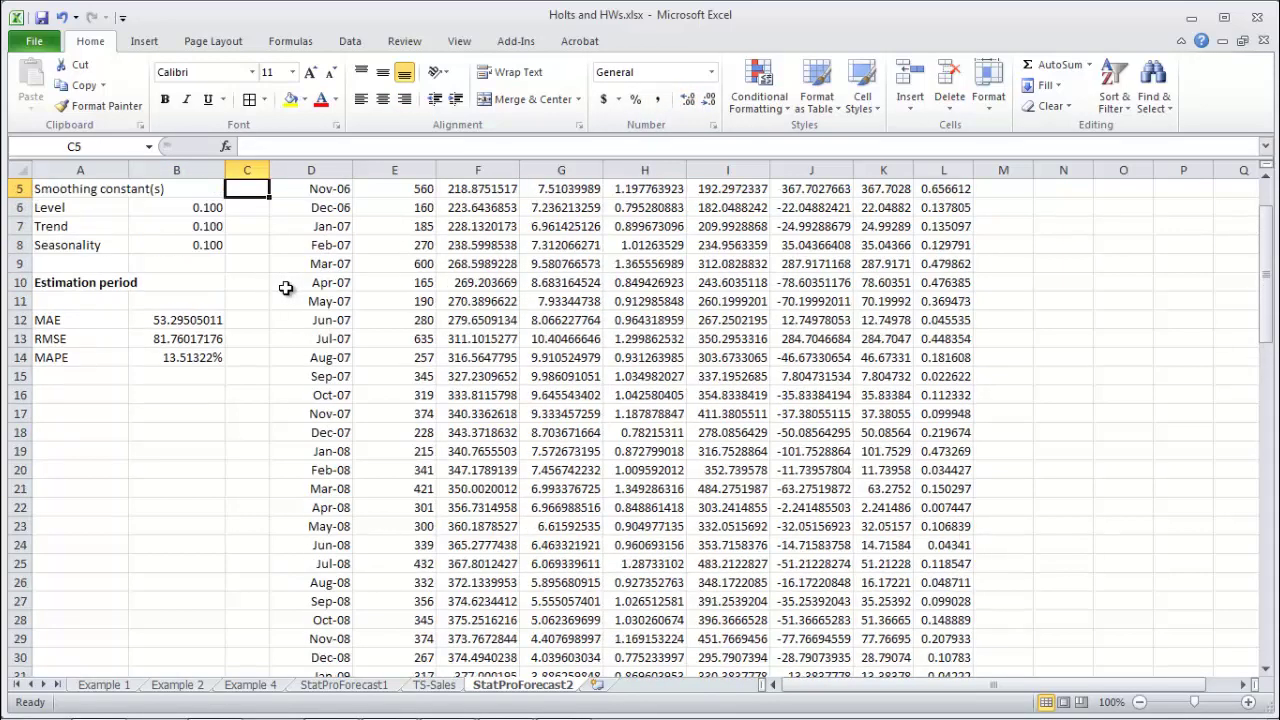
key("Left")
key("Up")
key("Up")
key("Up")
key("Down")
key("Down")
key("Down")
key("Down")
key("Down")
key("shift+Down")
key("Up")
key("Right")
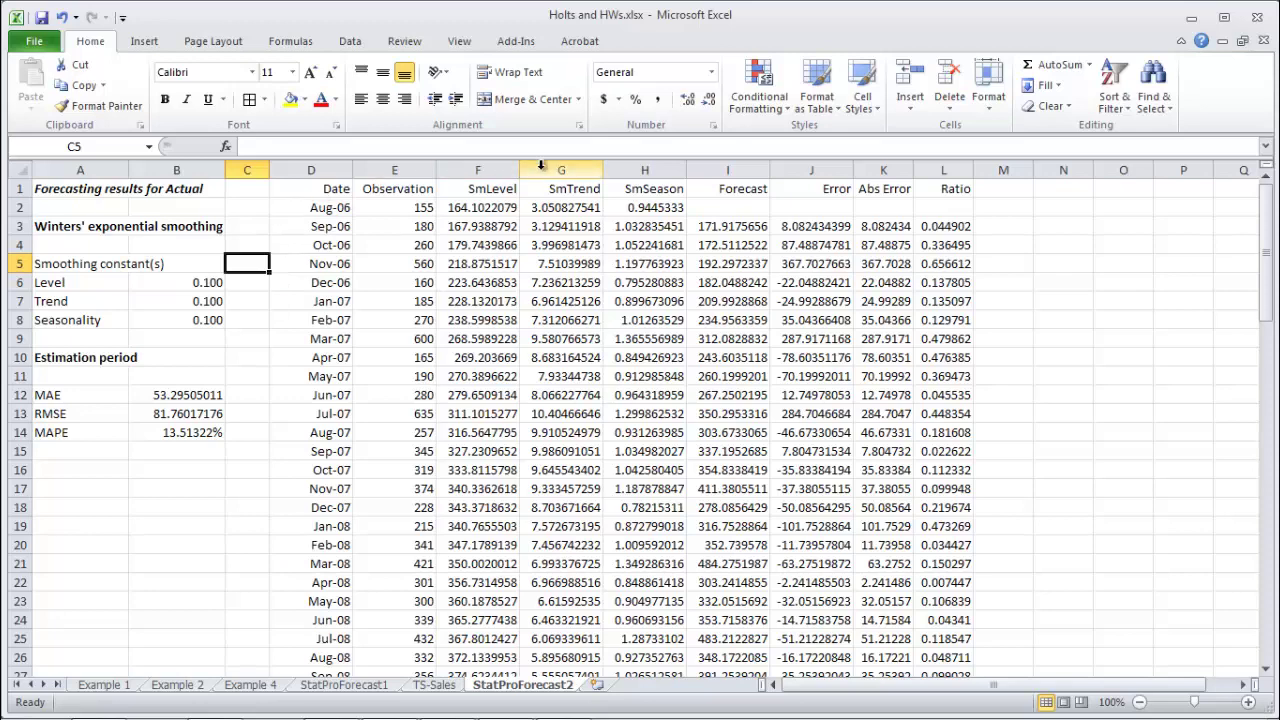
In Solver, minimise the RMSE objective $B$13 by changing cells $B$6:$B$8.
left_click(350, 40)
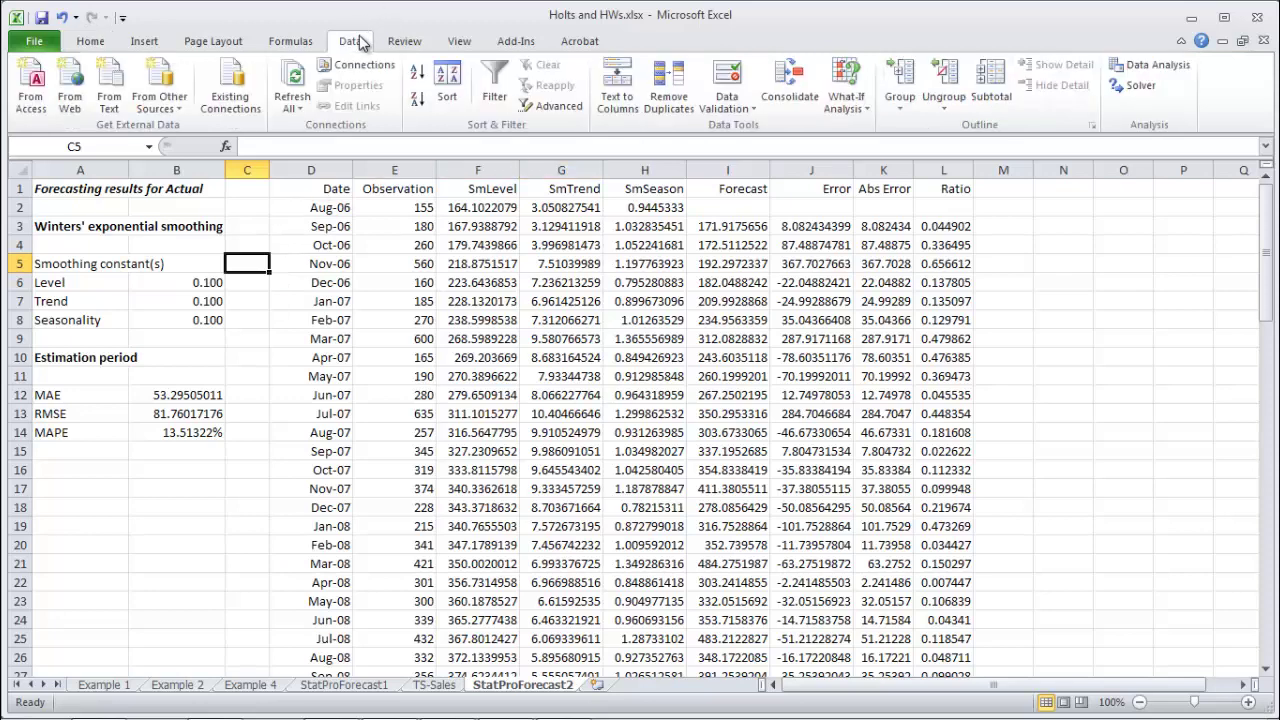
left_click(1130, 88)
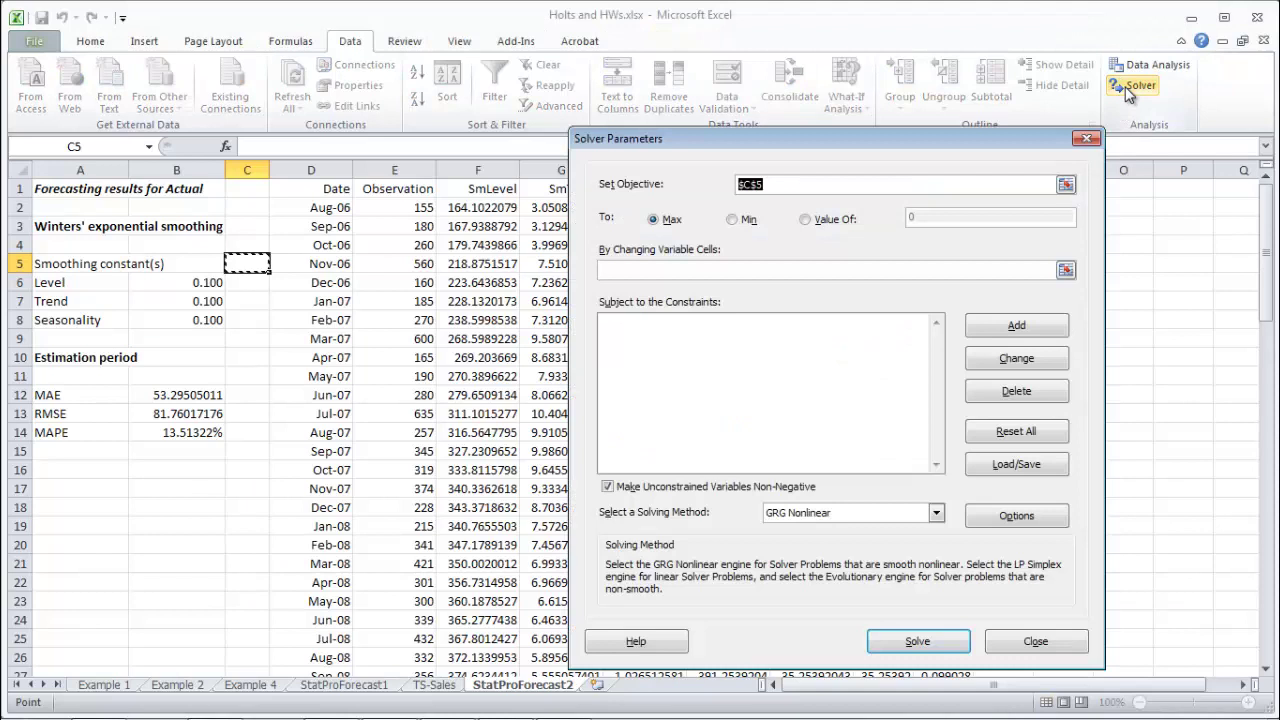
left_click(750, 220)
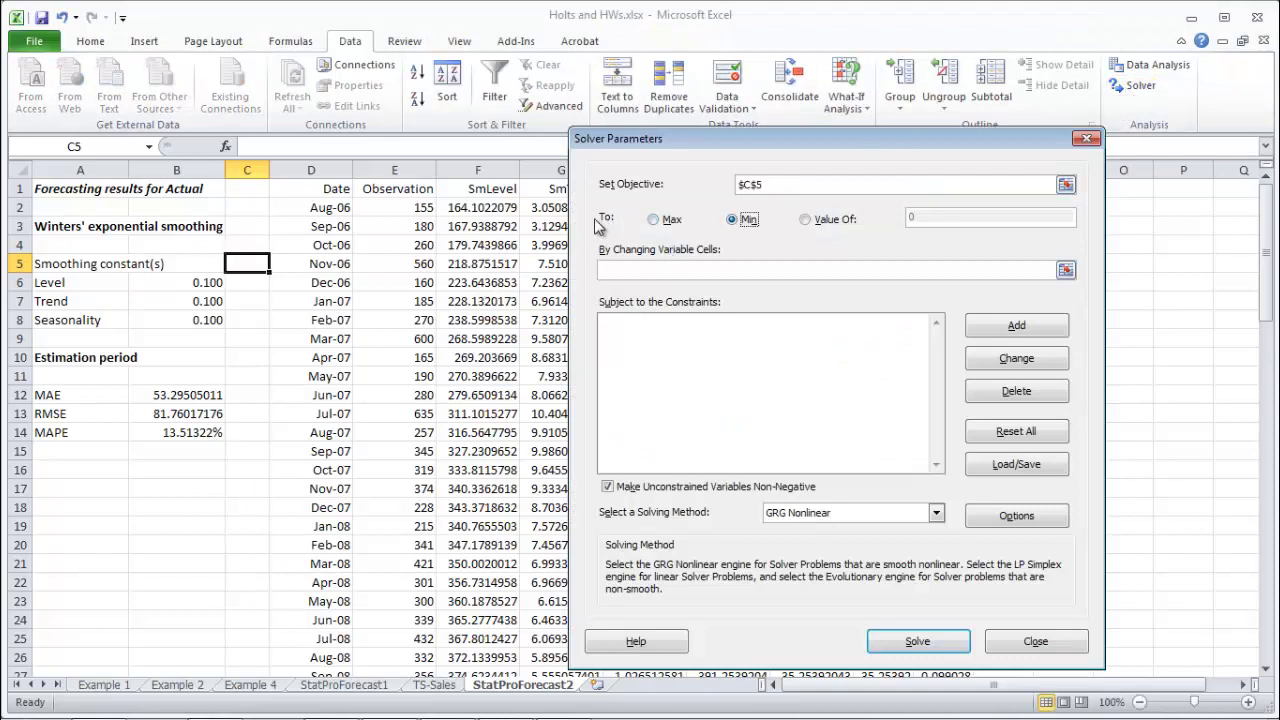
left_click(790, 184)
key("BackSpace")
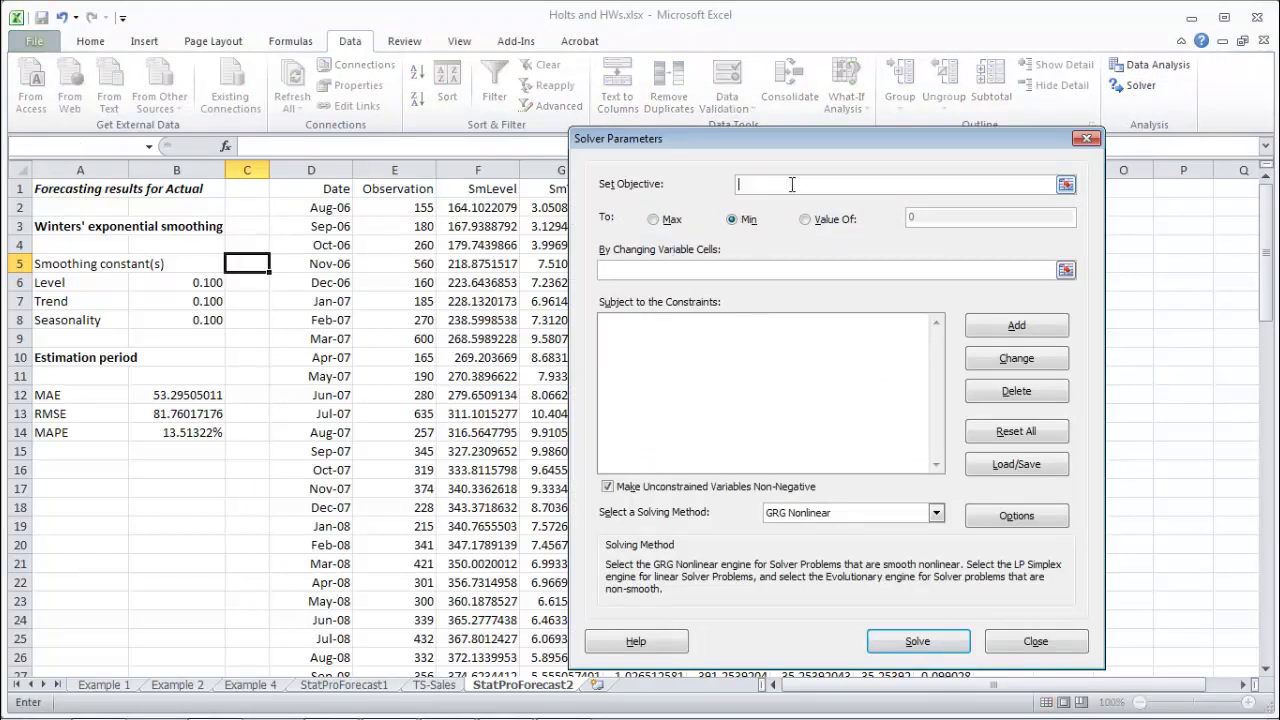
left_click(192, 414)
left_click(706, 274)
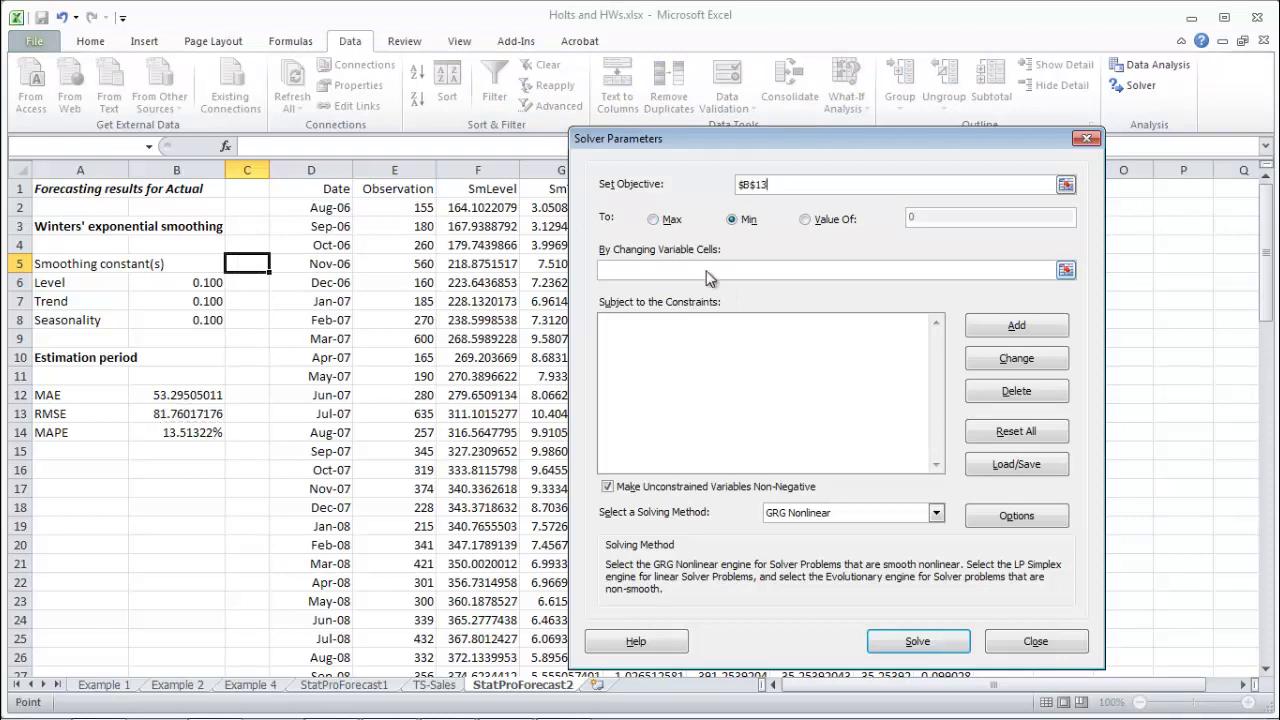
left_click(205, 285)
key("shift+Down")
key("shift+Down")
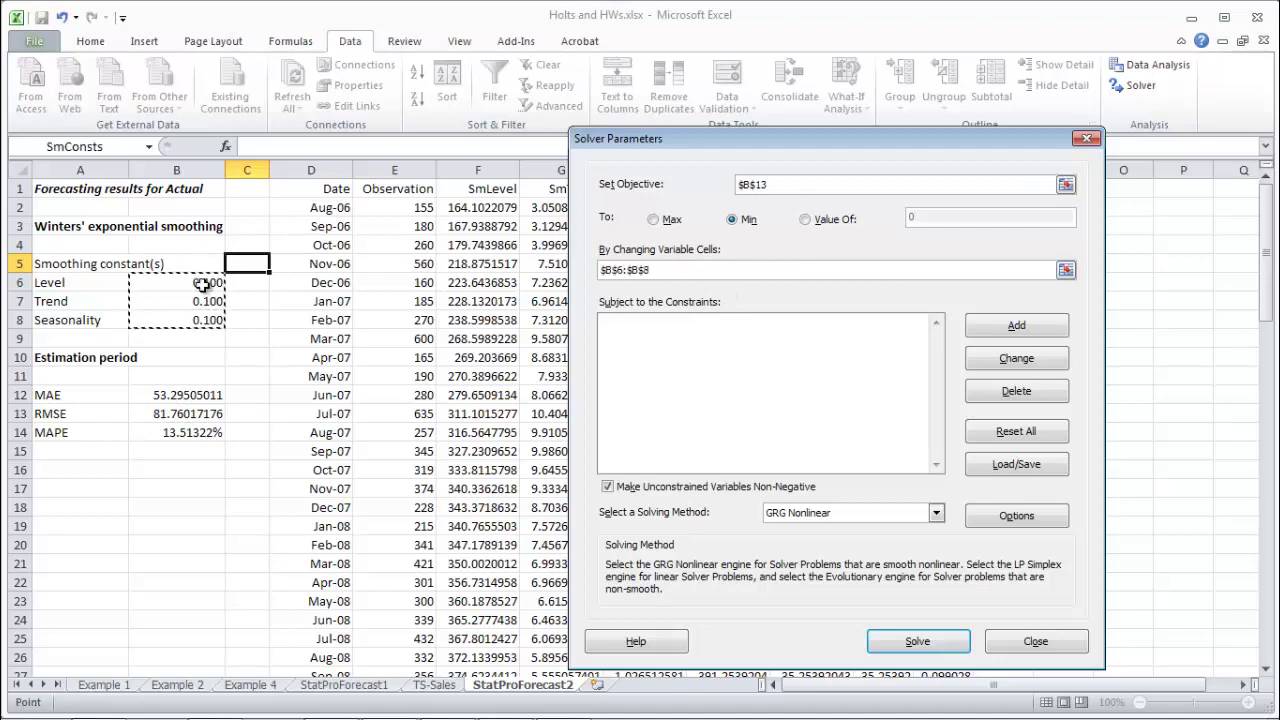
Add a Solver constraint keeping the smoothing constants B6:B8 at most 1.
left_click(1016, 326)
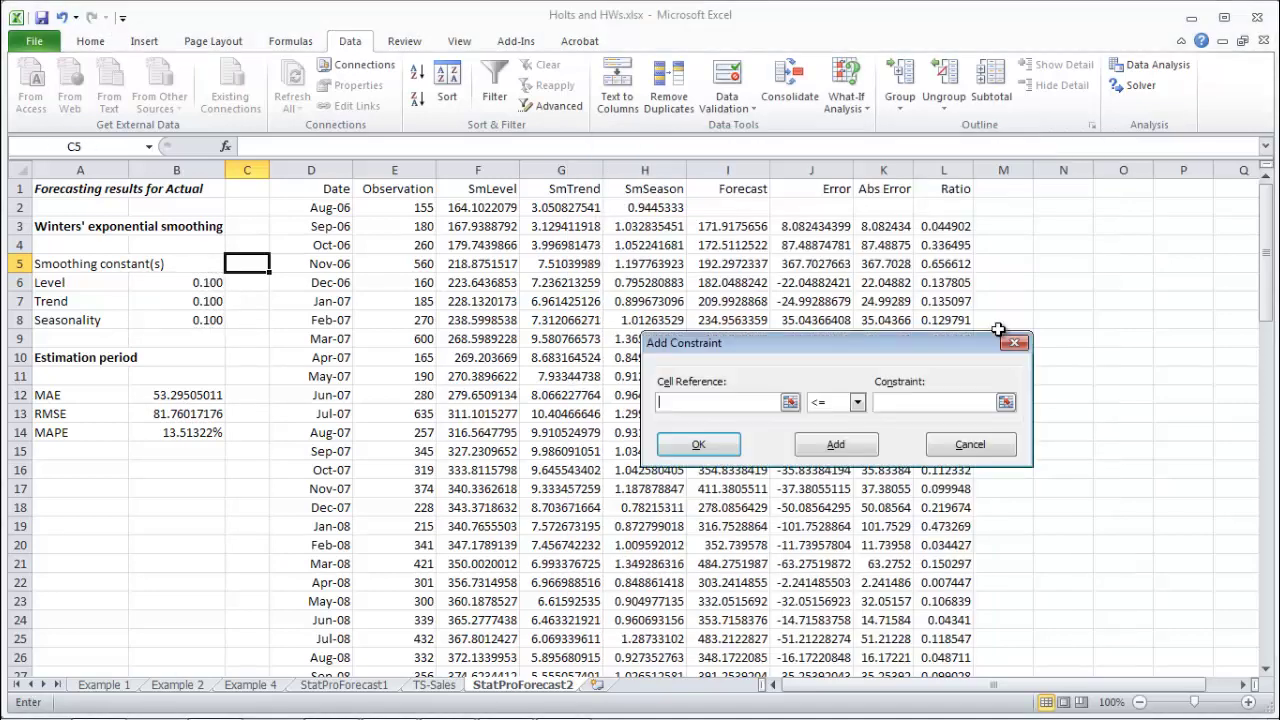
left_click(215, 282)
key("shift+Down")
key("shift+Down")
left_click(325, 196)
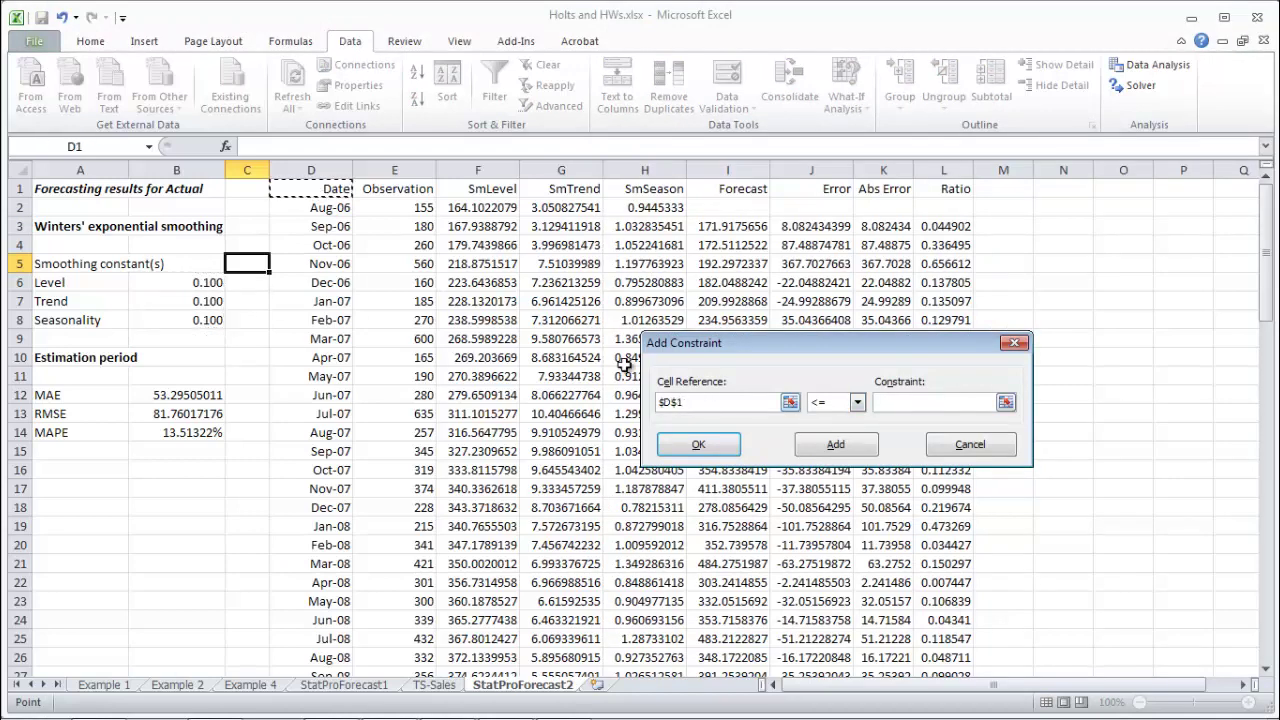
left_click(205, 285)
key("shift+Down")
key("shift+Down")
left_click(904, 400)
type("1")
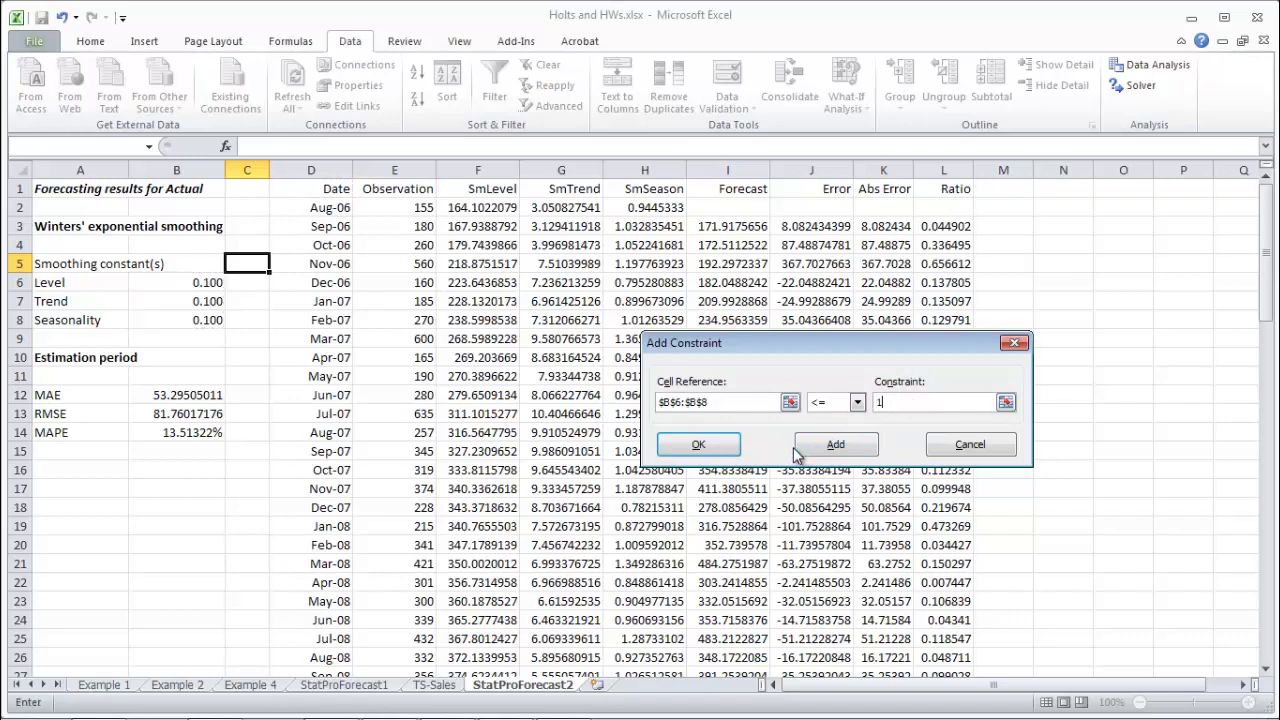
left_click(833, 445)
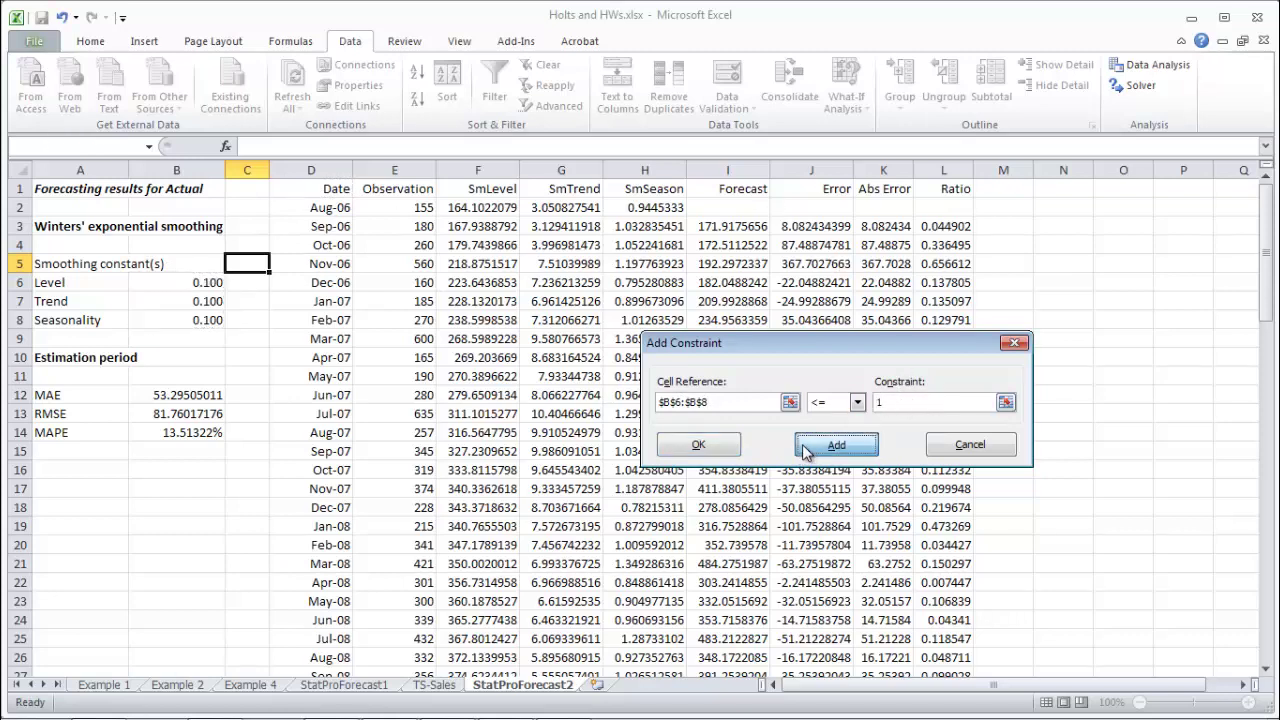
Add a second constraint requiring B6:B8 to be greater than or equal to 0.
left_click(181, 287)
key("shift+Down")
key("shift+Down")
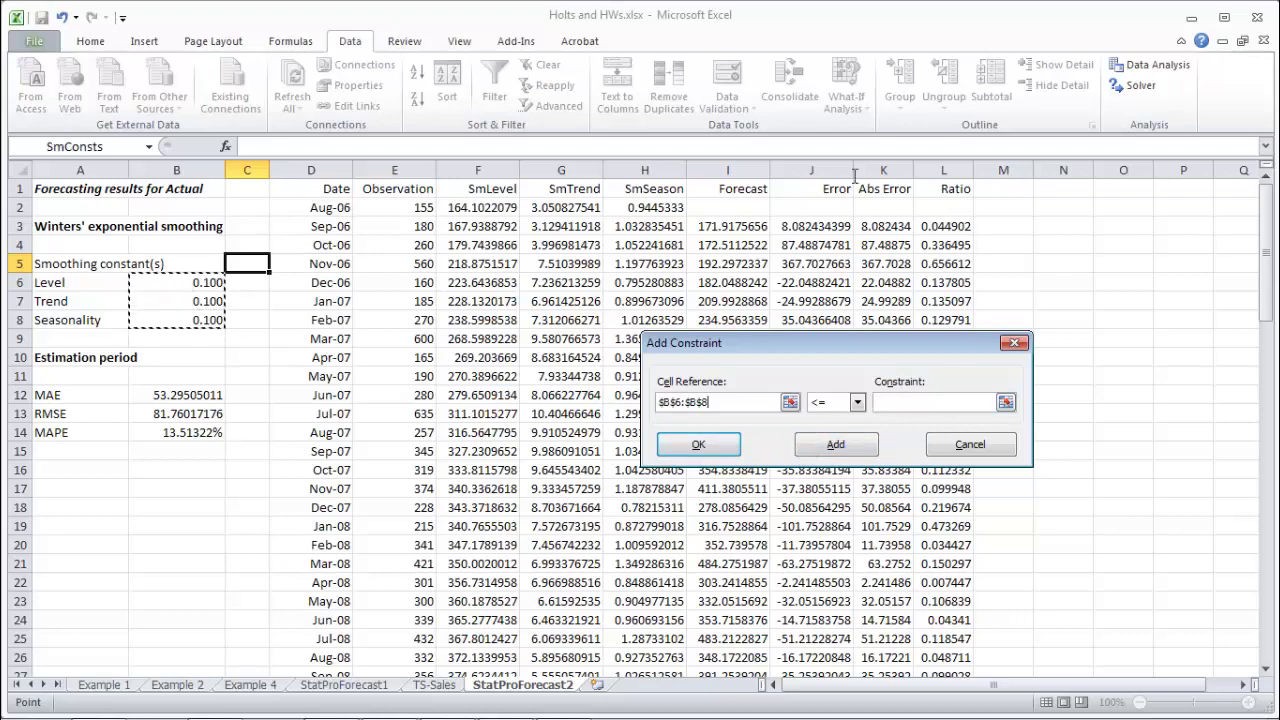
left_click(857, 404)
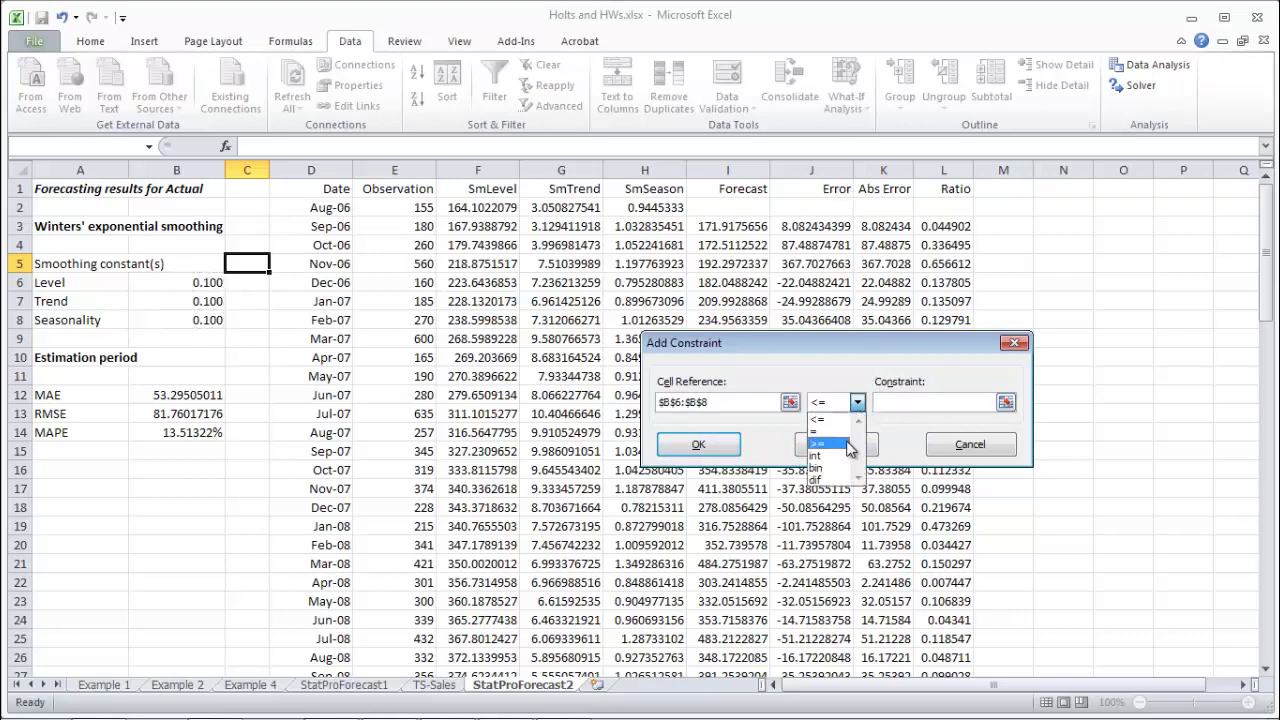
left_click(846, 443)
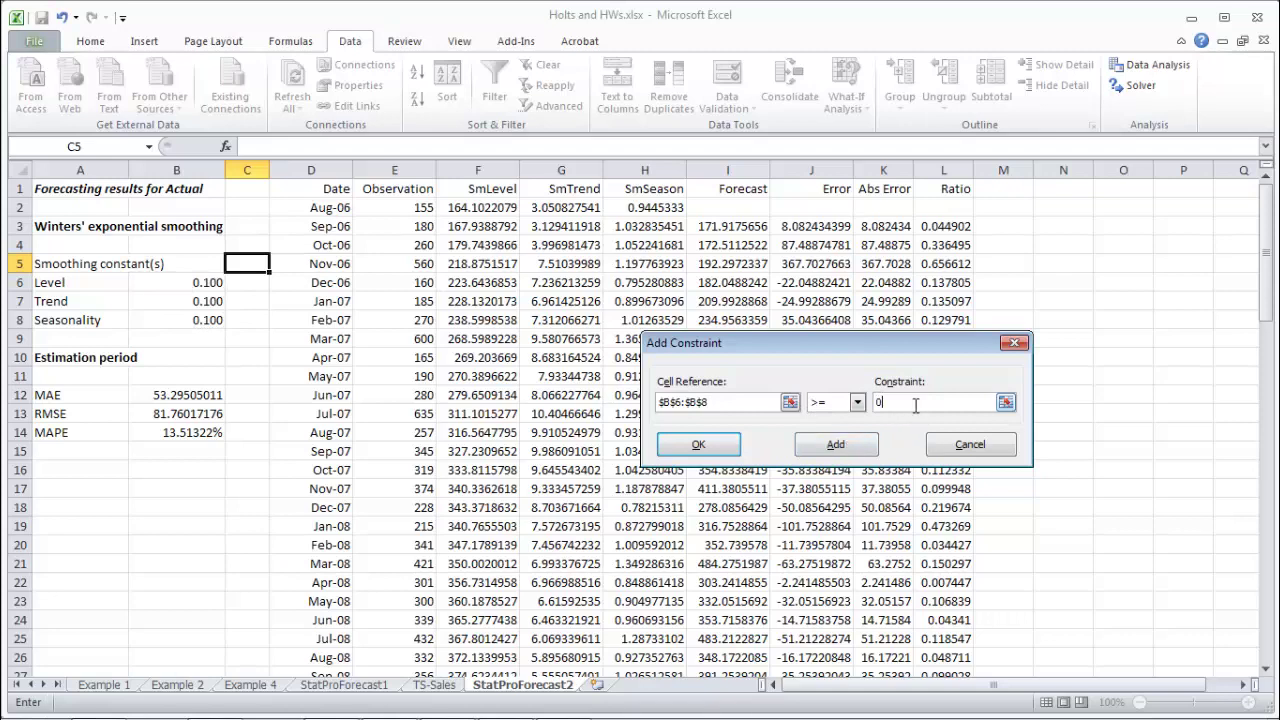
left_click(710, 450)
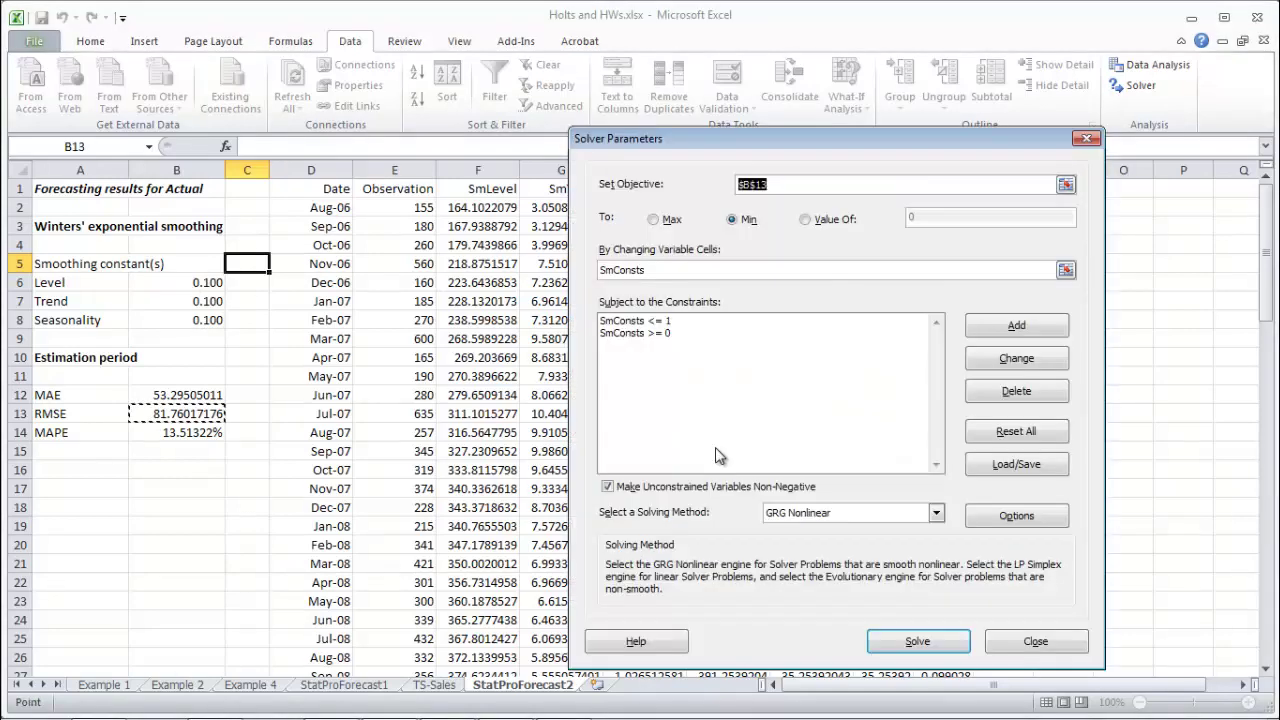
Solve and keep the solution: Level 0.149, Trend 0.233, Seasonality 0.000, RMSE 76.009.
left_click(940, 641)
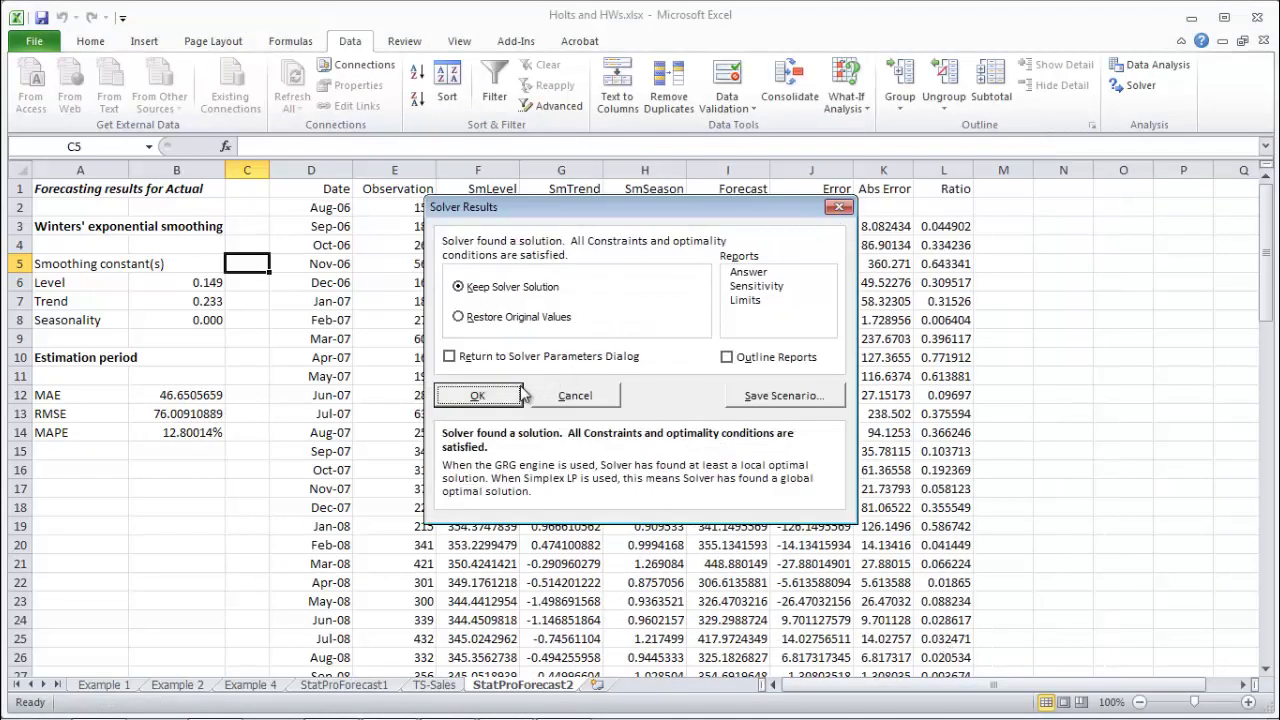
left_click(478, 396)
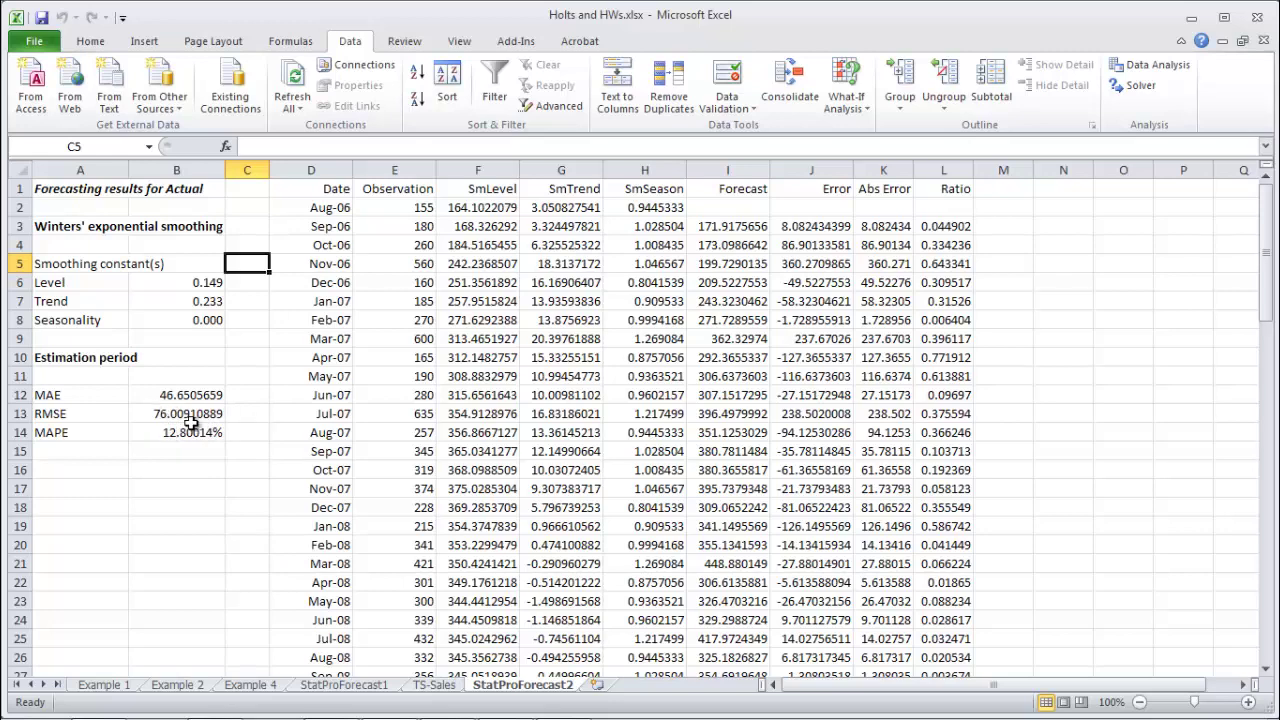
left_click(282, 300)
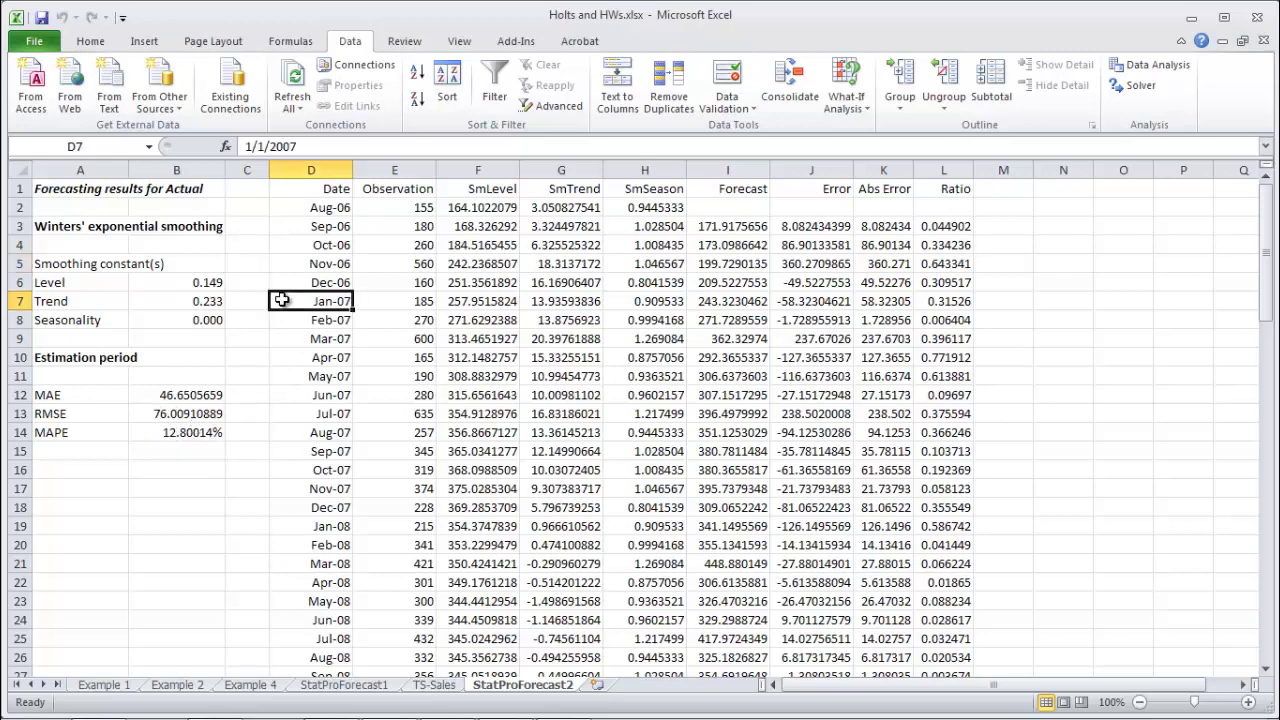
left_click(990, 302)
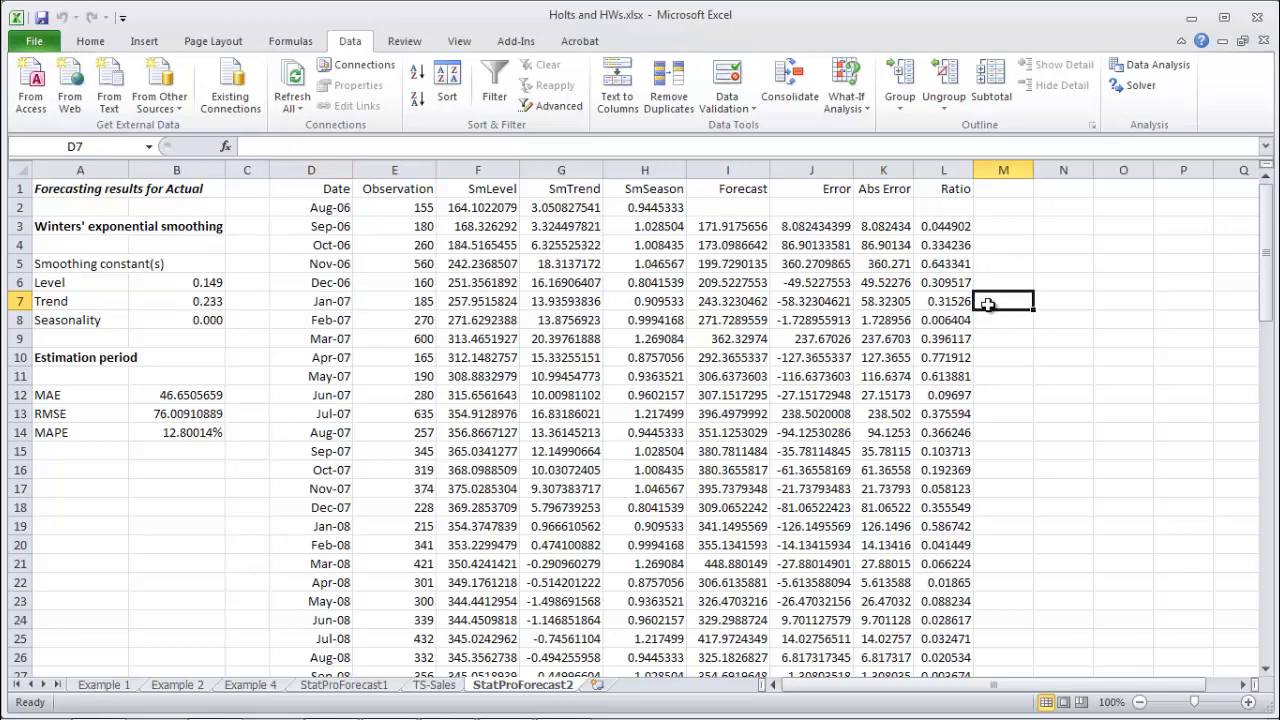
Select the Error column J and cell N5, then display the StatPro add-in commands.
left_click(832, 164)
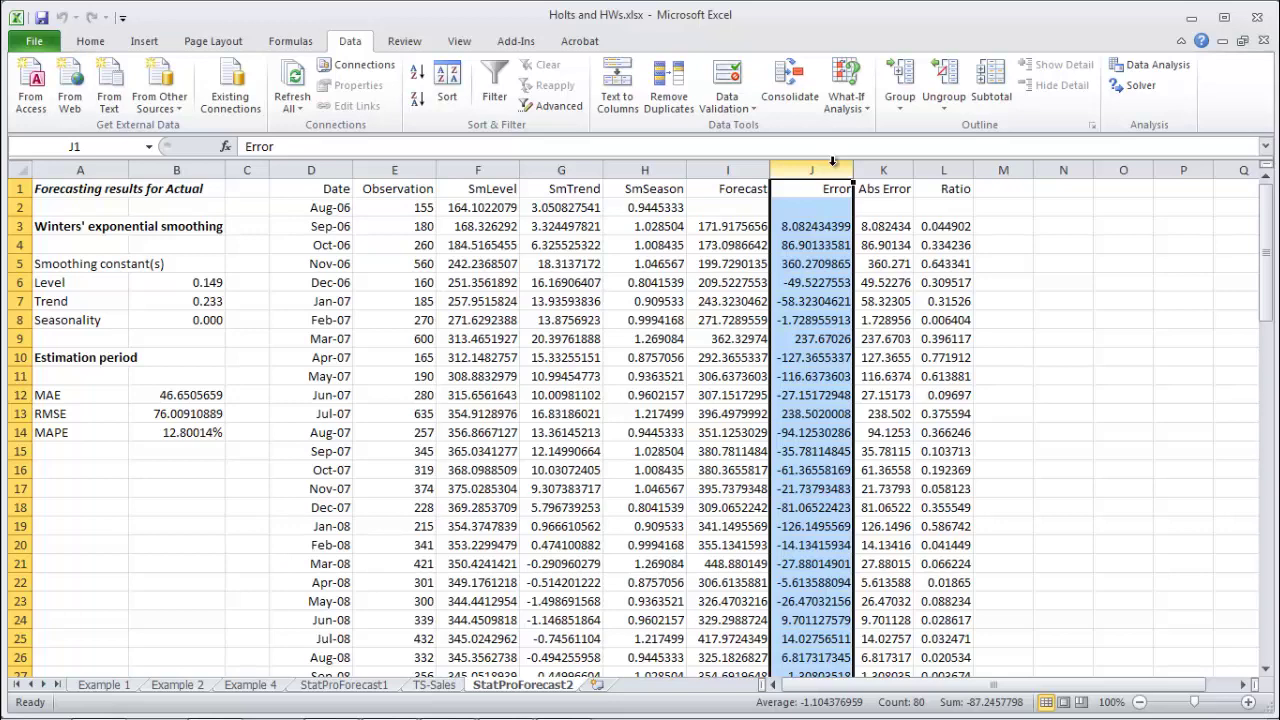
left_click(1086, 263)
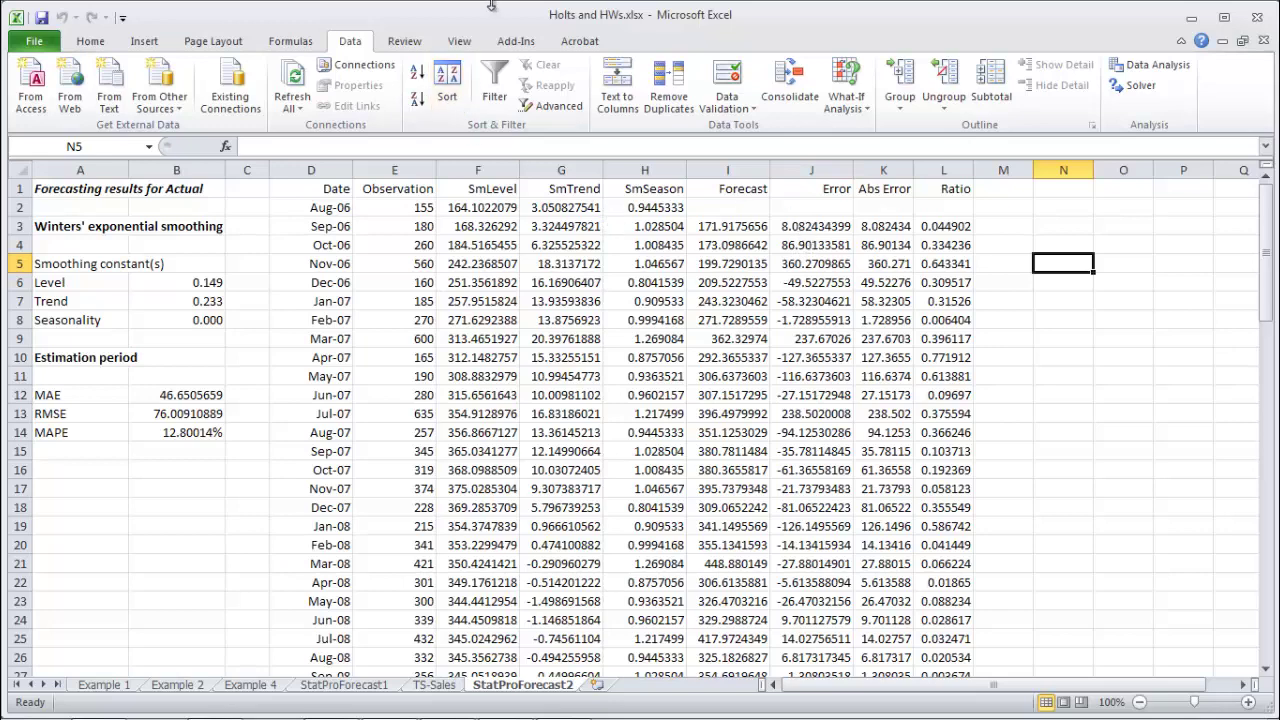
left_click(512, 41)
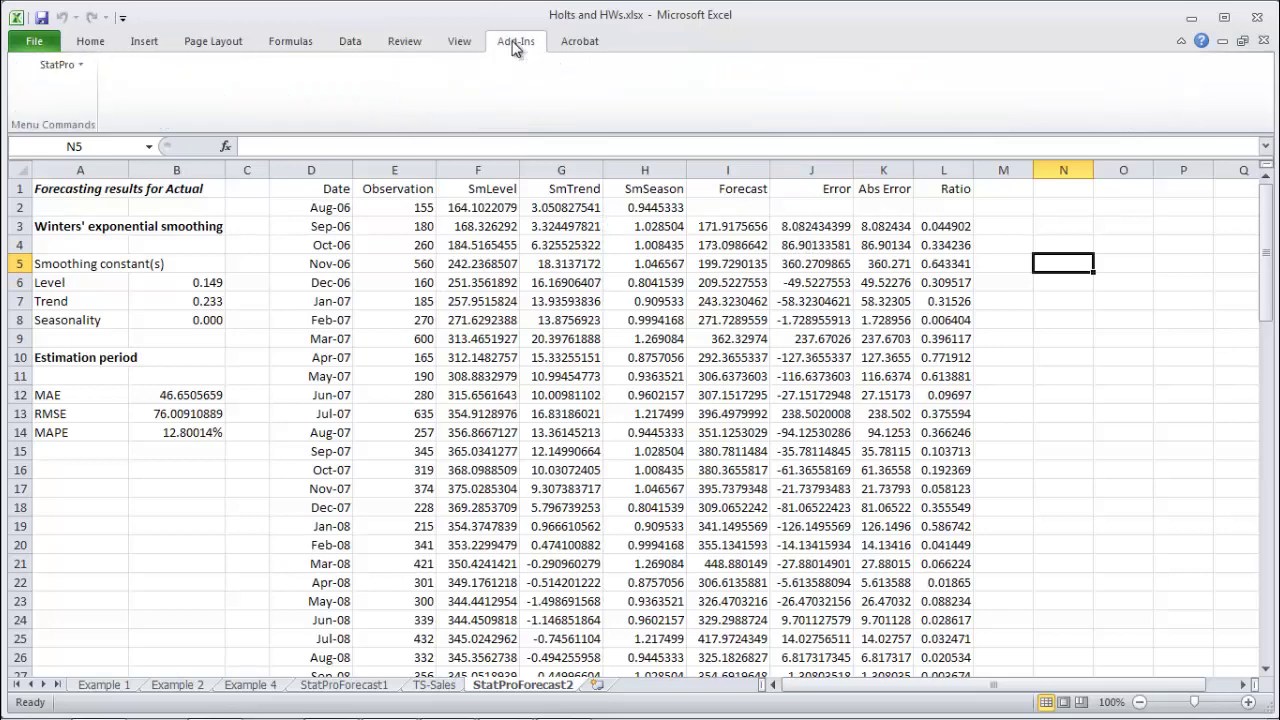
Attempt a StatPro runs test for randomness on J3:J81 and dismiss the variable-naming error.
left_click(59, 65)
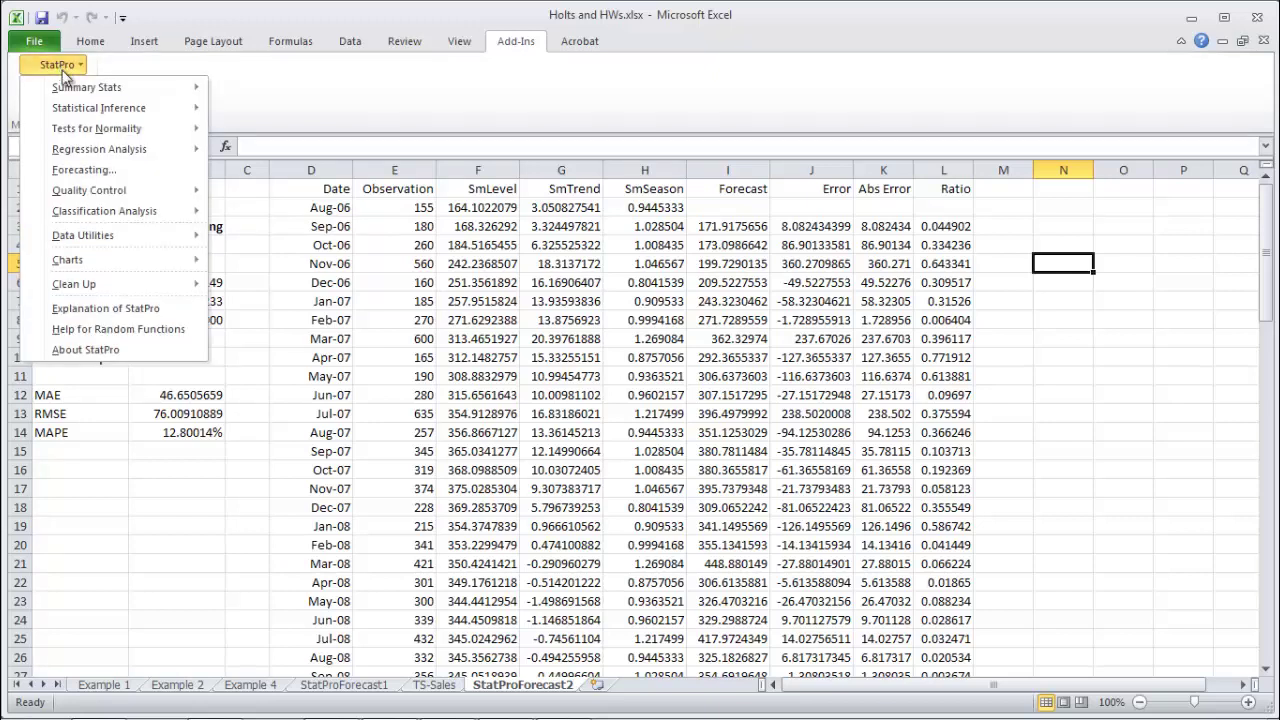
mouse_move(90, 88)
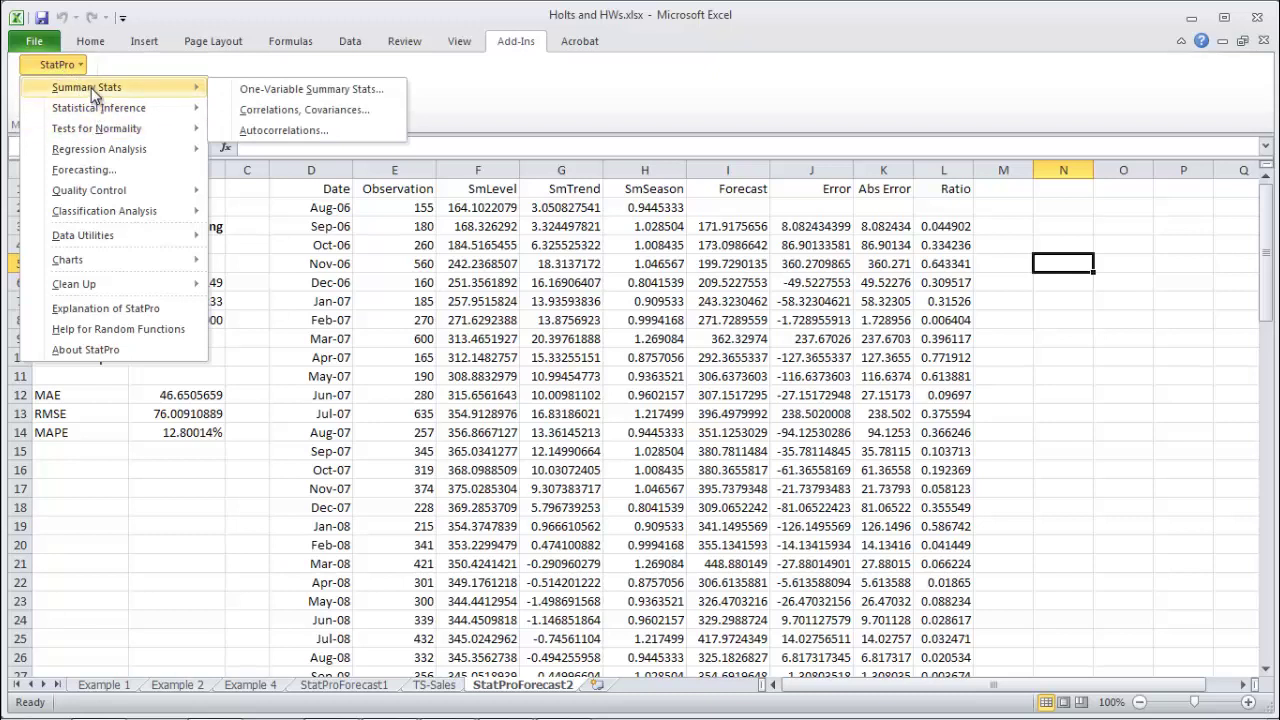
mouse_move(97, 112)
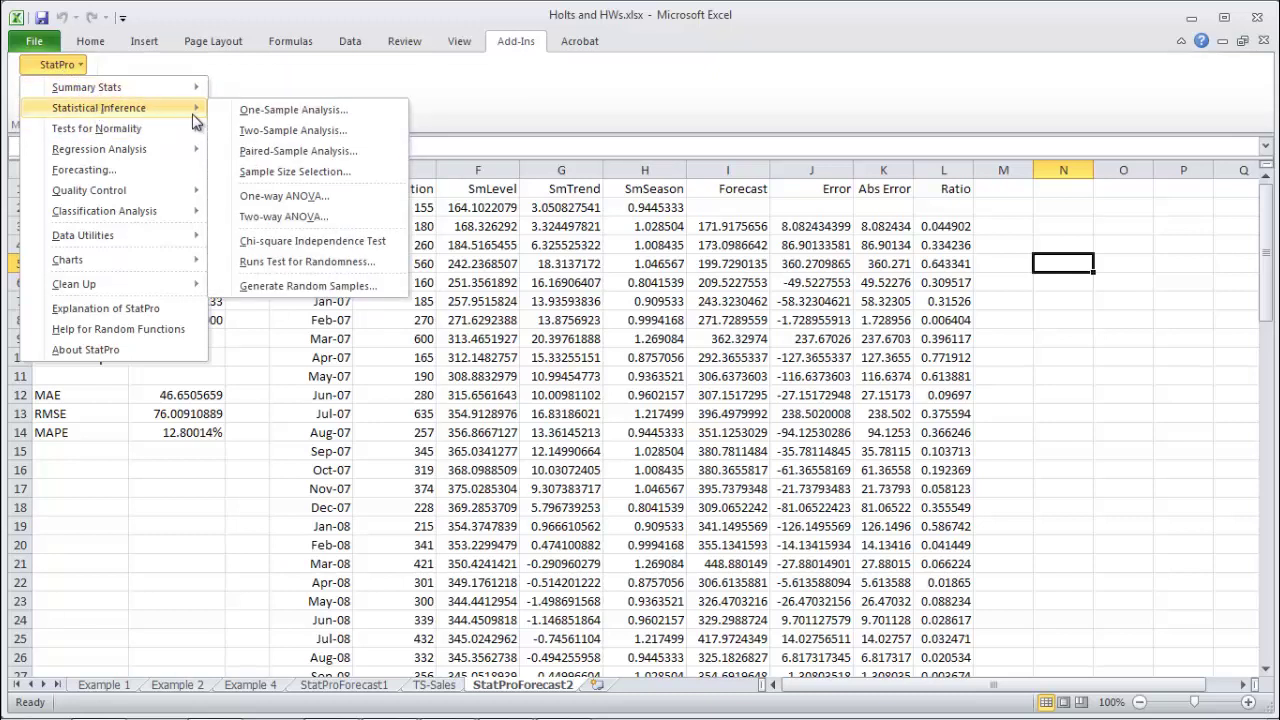
left_click(264, 262)
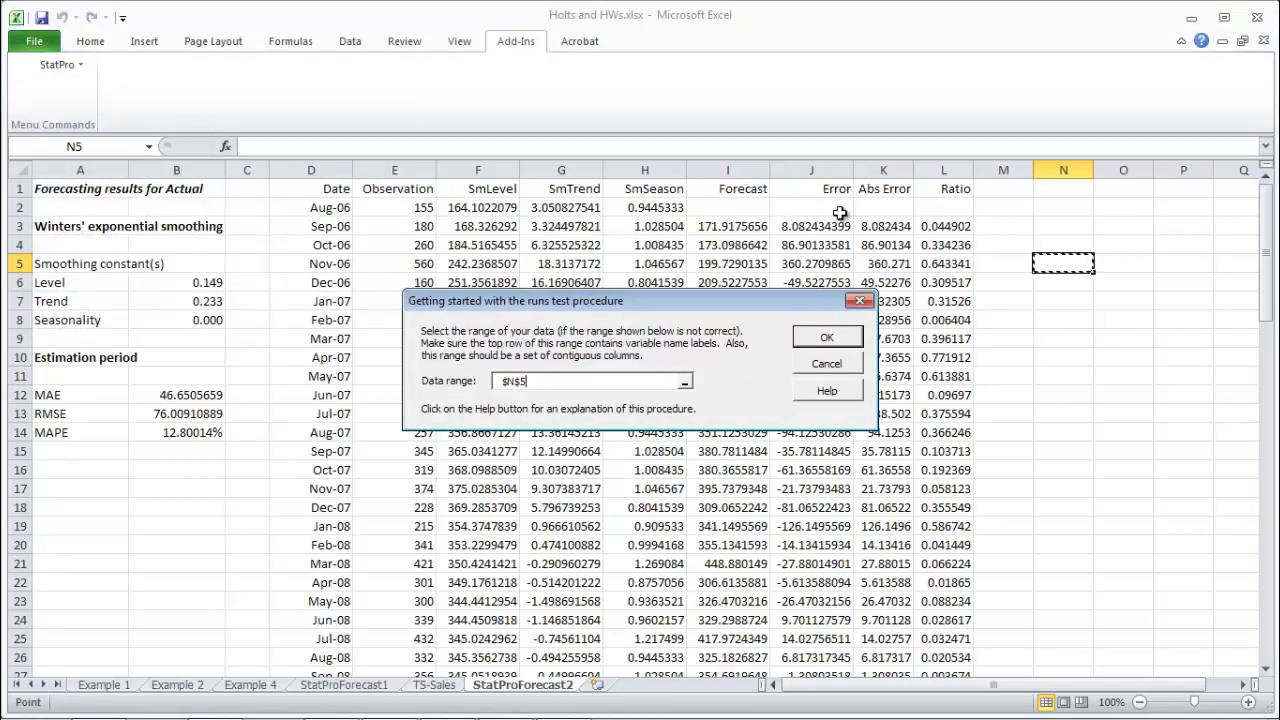
left_click(828, 228)
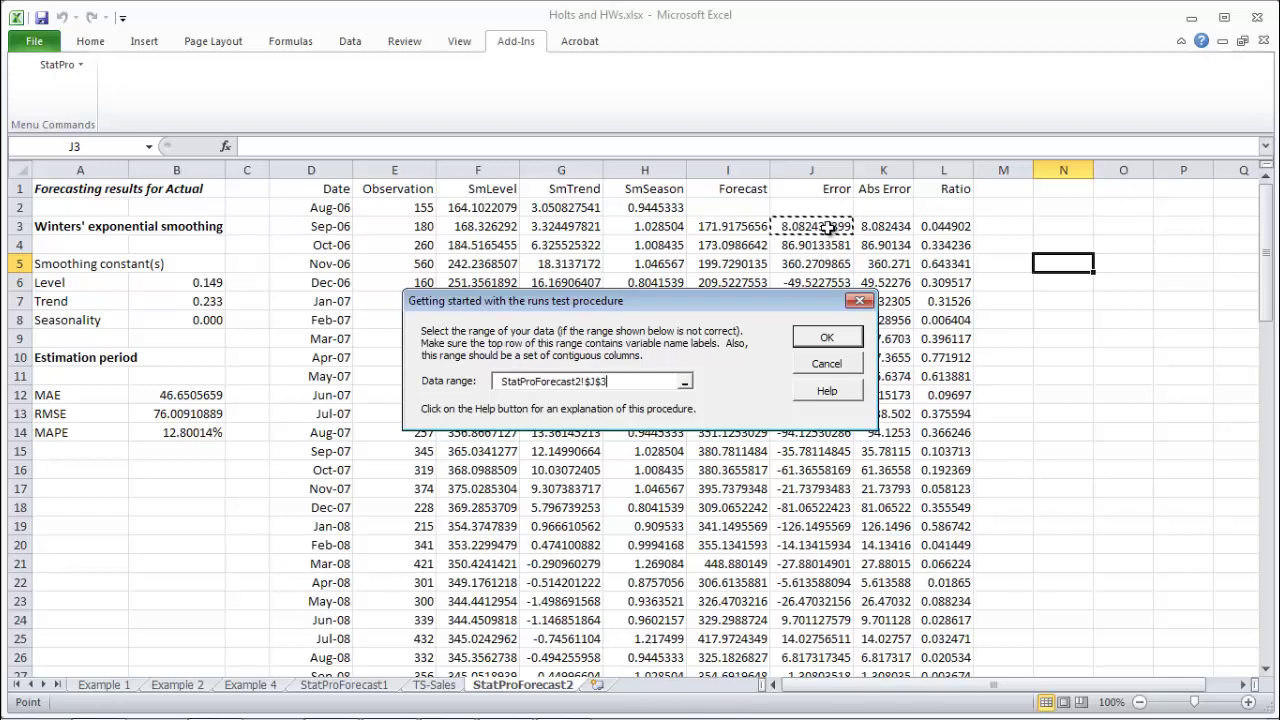
key("ctrl+shift+Down")
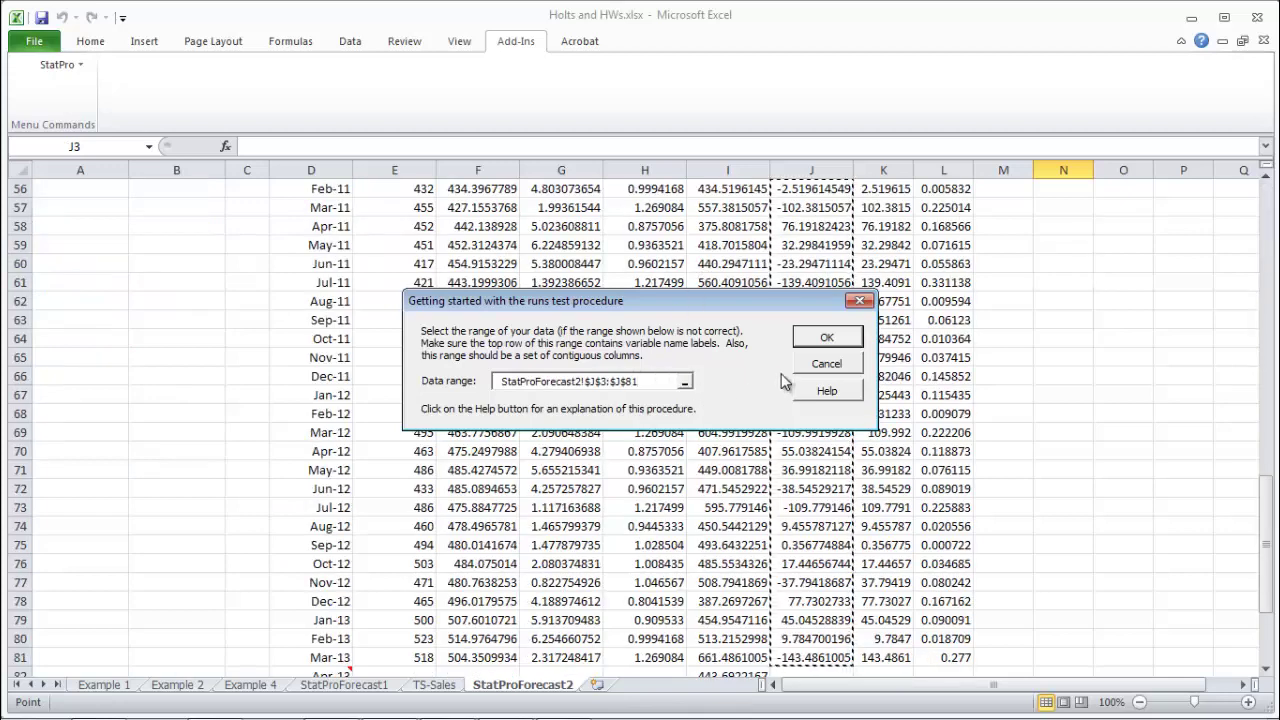
left_click(820, 339)
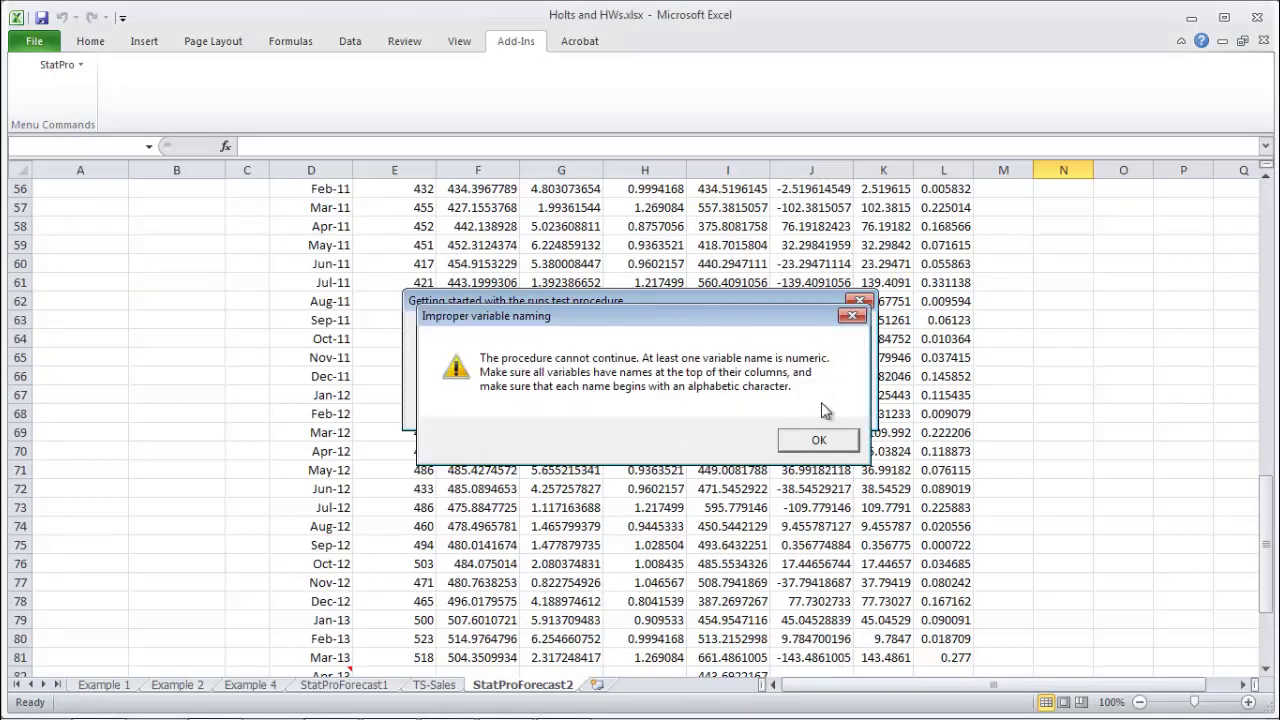
left_click(820, 441)
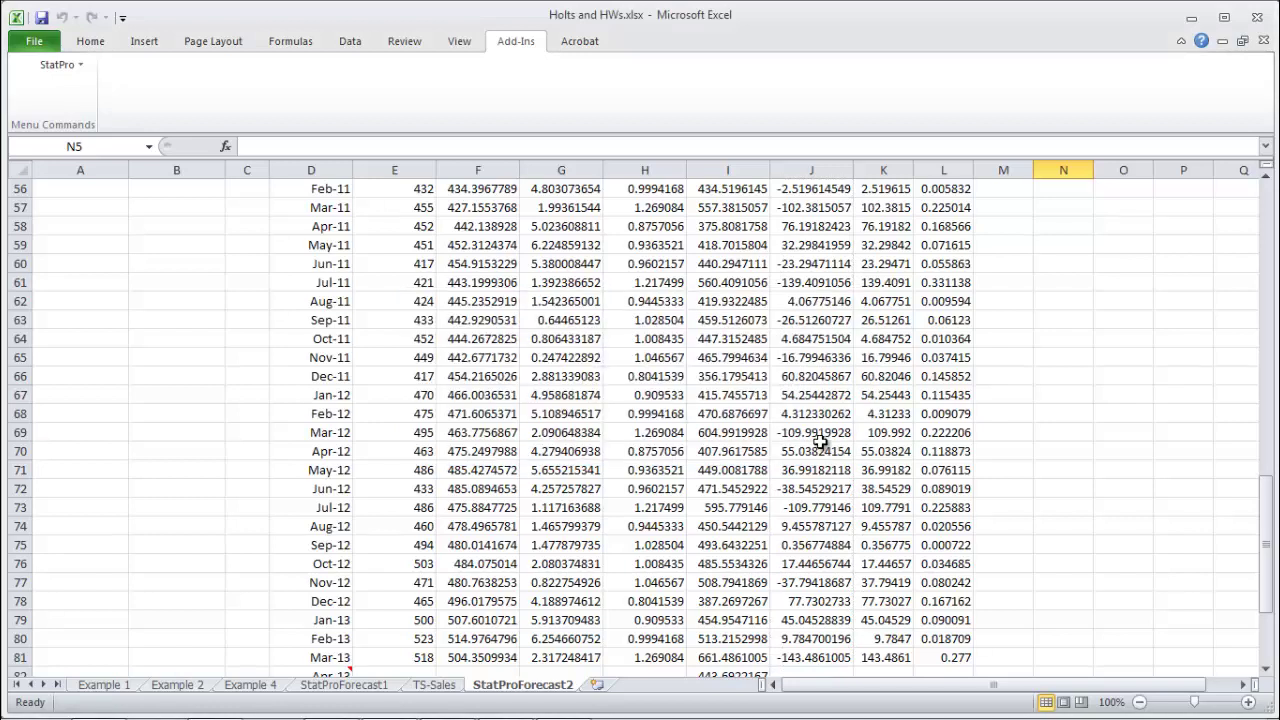
Reopen the runs test for randomness and start its data range at J2.
left_click(60, 65)
mouse_move(106, 113)
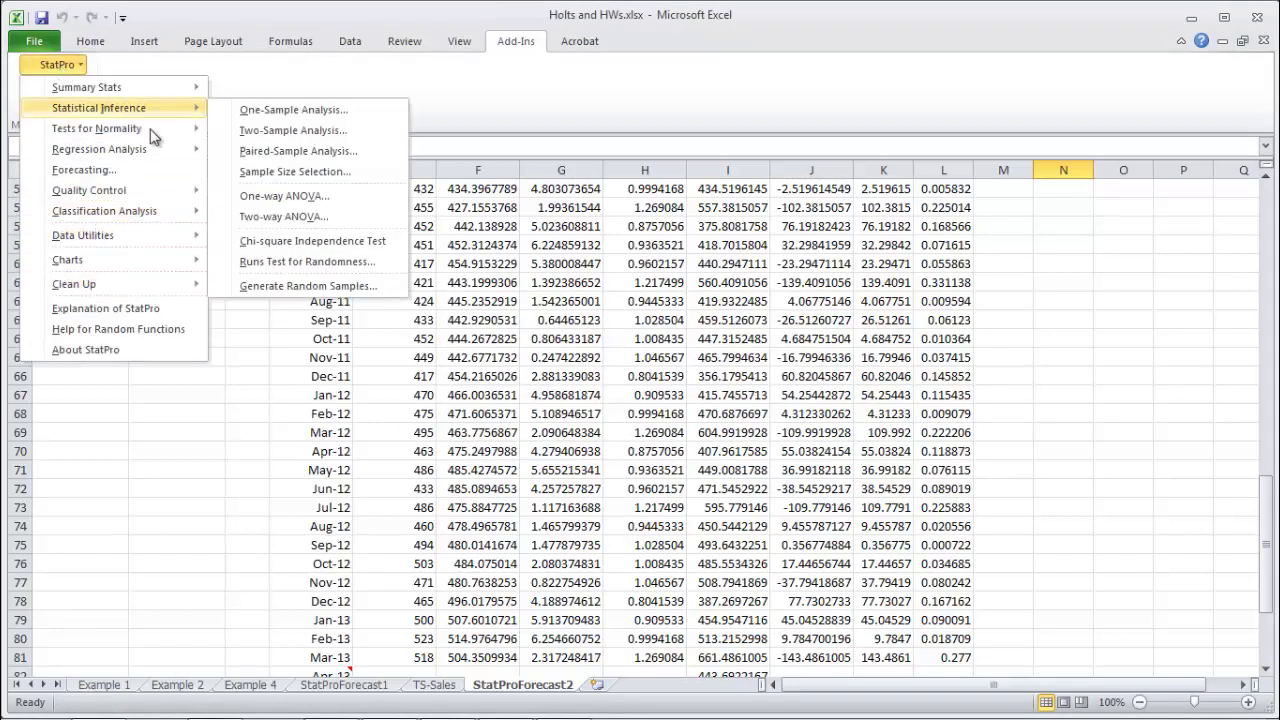
left_click(293, 263)
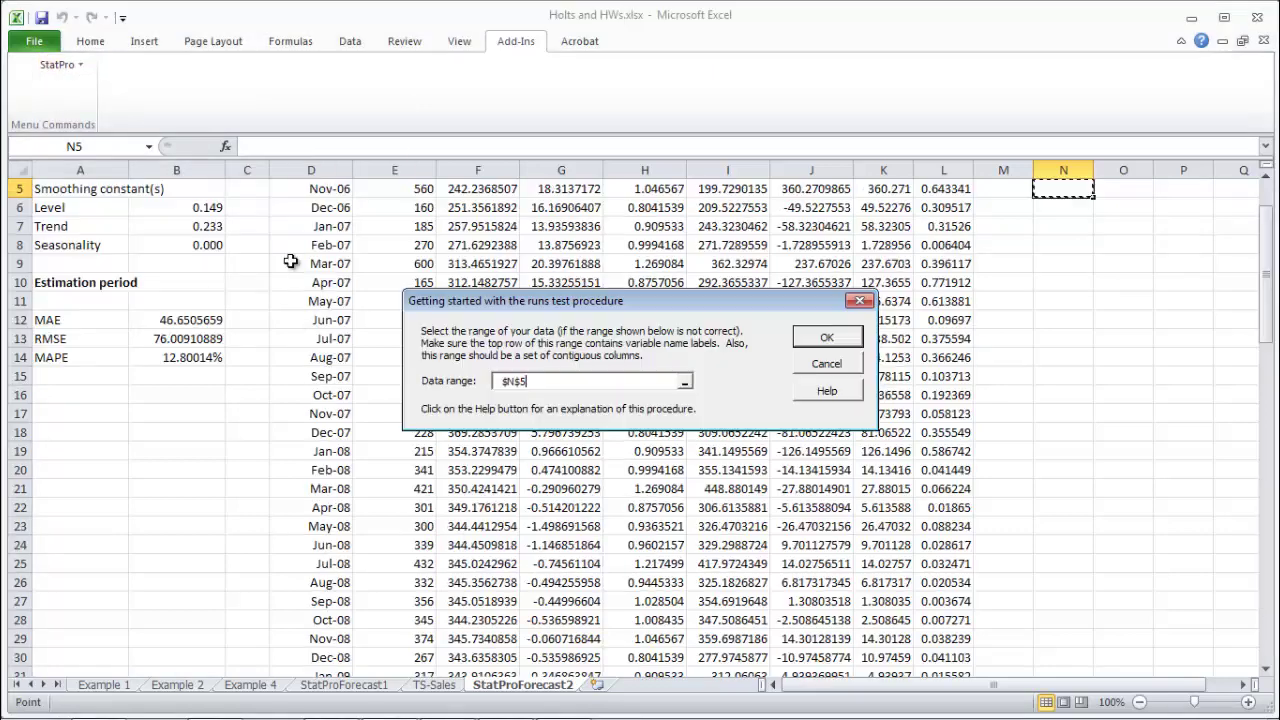
left_click(812, 205)
left_click(811, 190)
scroll(811, 195, "up", 2)
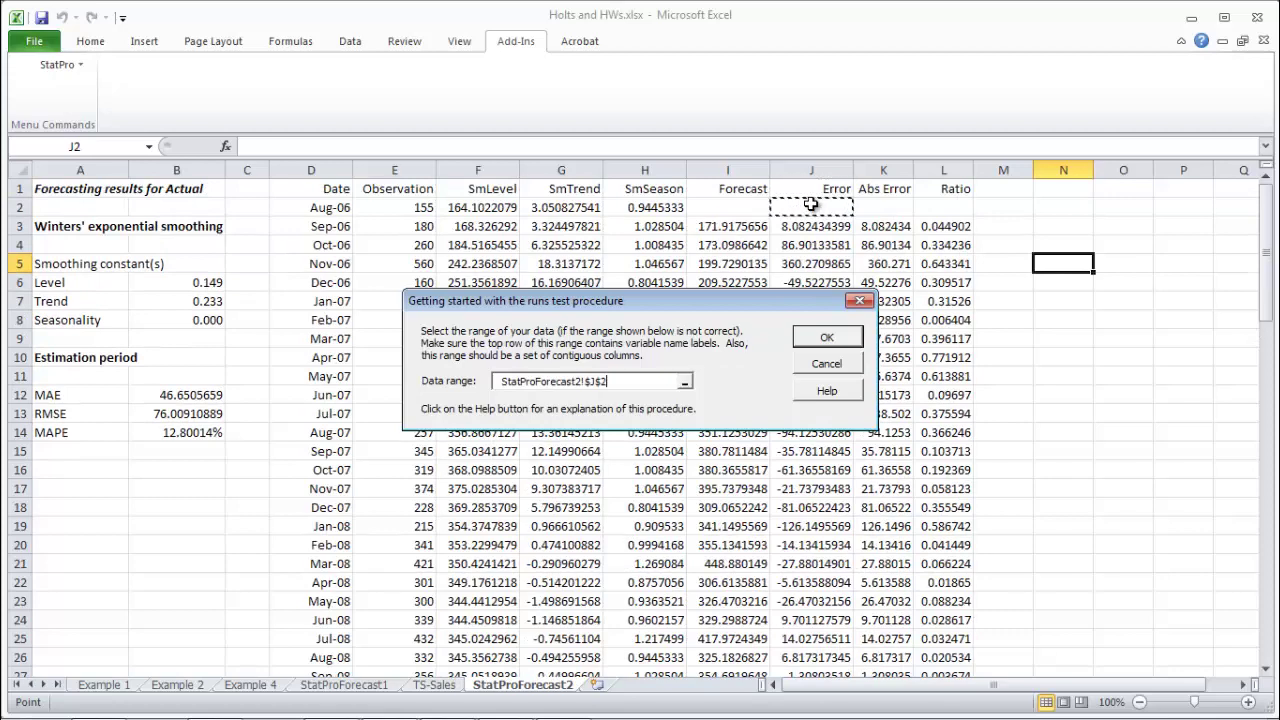
left_click(811, 190)
left_click(811, 205)
Cancel the setup and enter an asterisk placeholder in the empty cell J2.
left_click(812, 364)
key("Up")
key("Up")
key("Left")
key("Left")
key("Left")
key("Left")
key("Up")
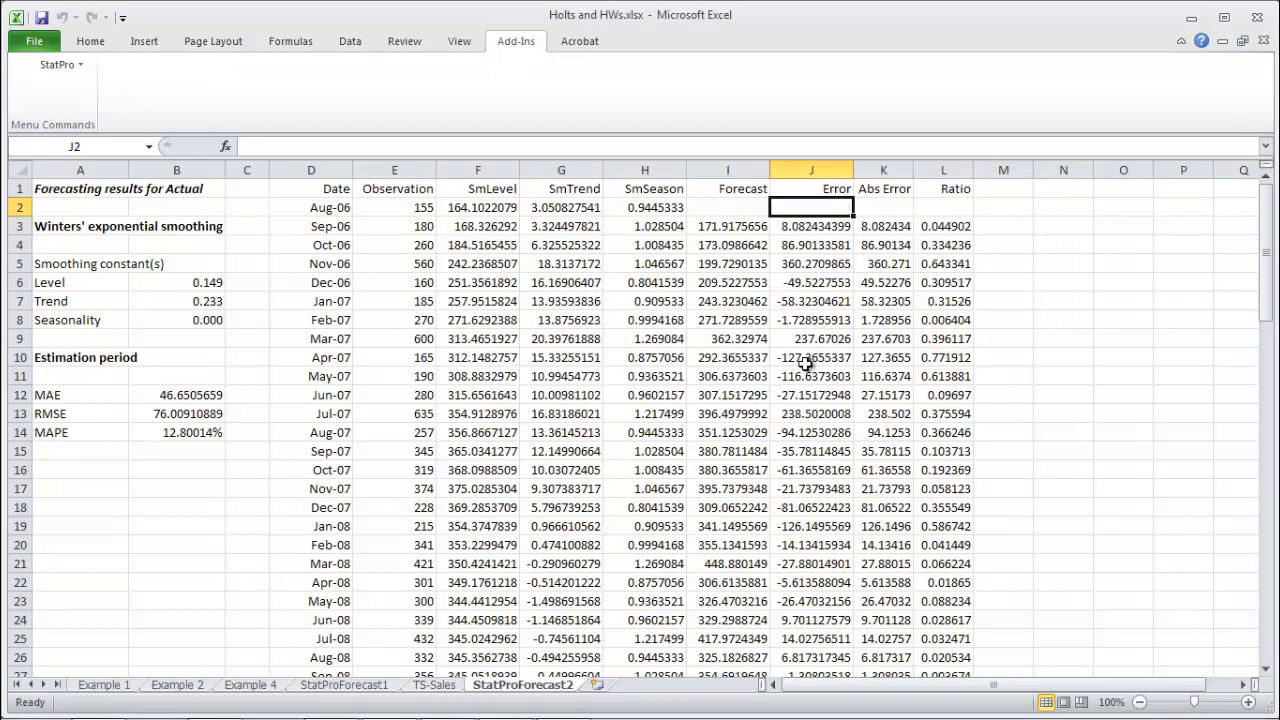
type("*")
key("Right")
key("Left")
key("Up")
key("Down")
key("Down")
key("Up")
key("Down")
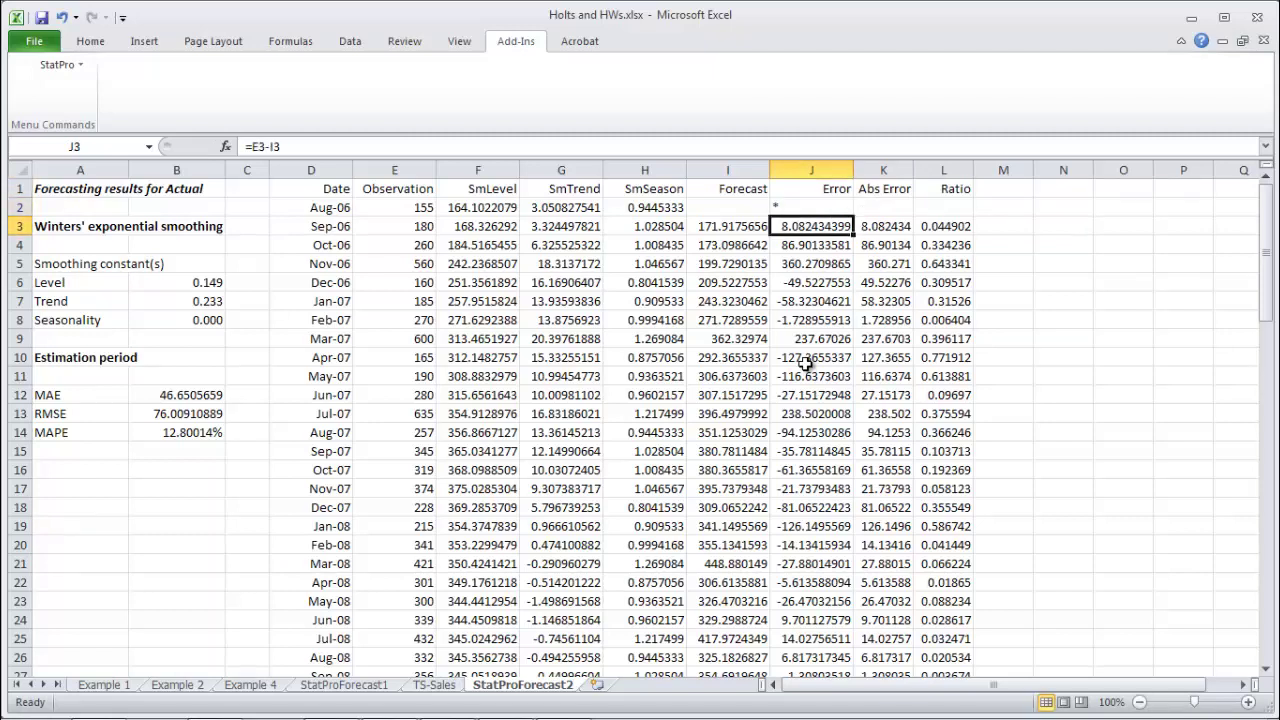
Run the runs test on Error with the series mean as cutoff, results right of the data.
left_click(60, 64)
mouse_move(92, 108)
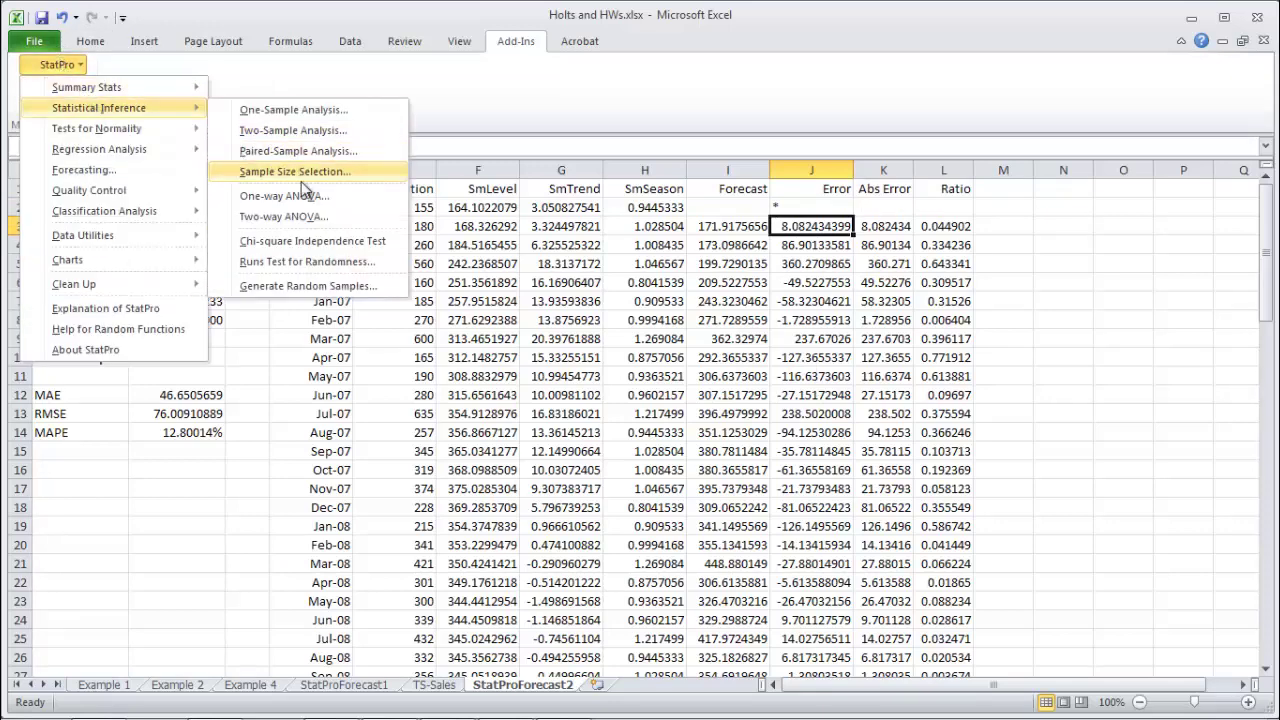
left_click(296, 268)
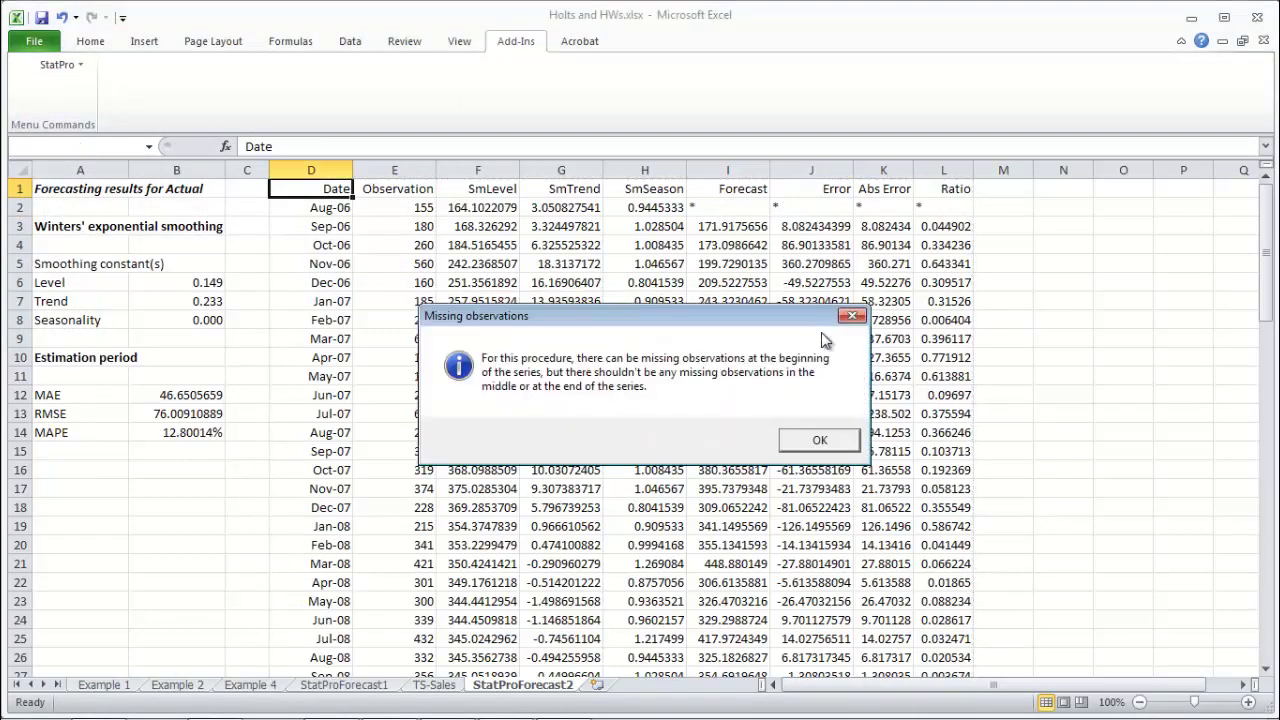
left_click(819, 440)
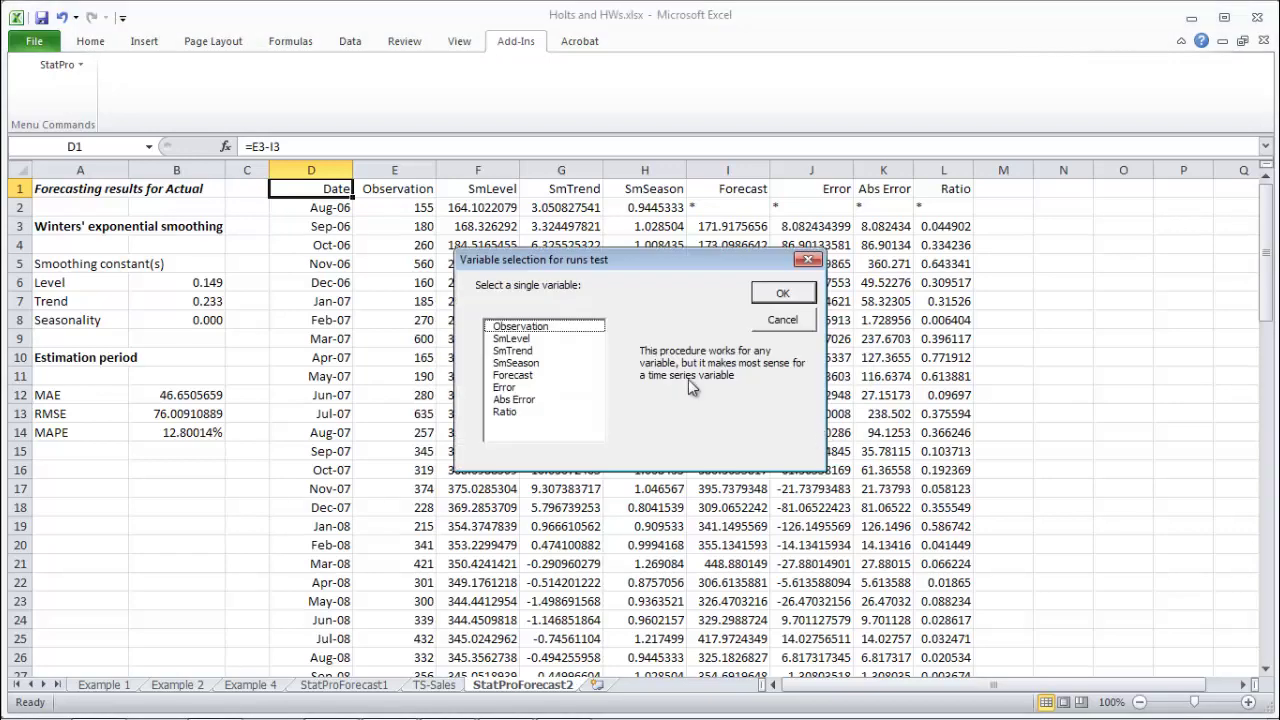
left_click(540, 388)
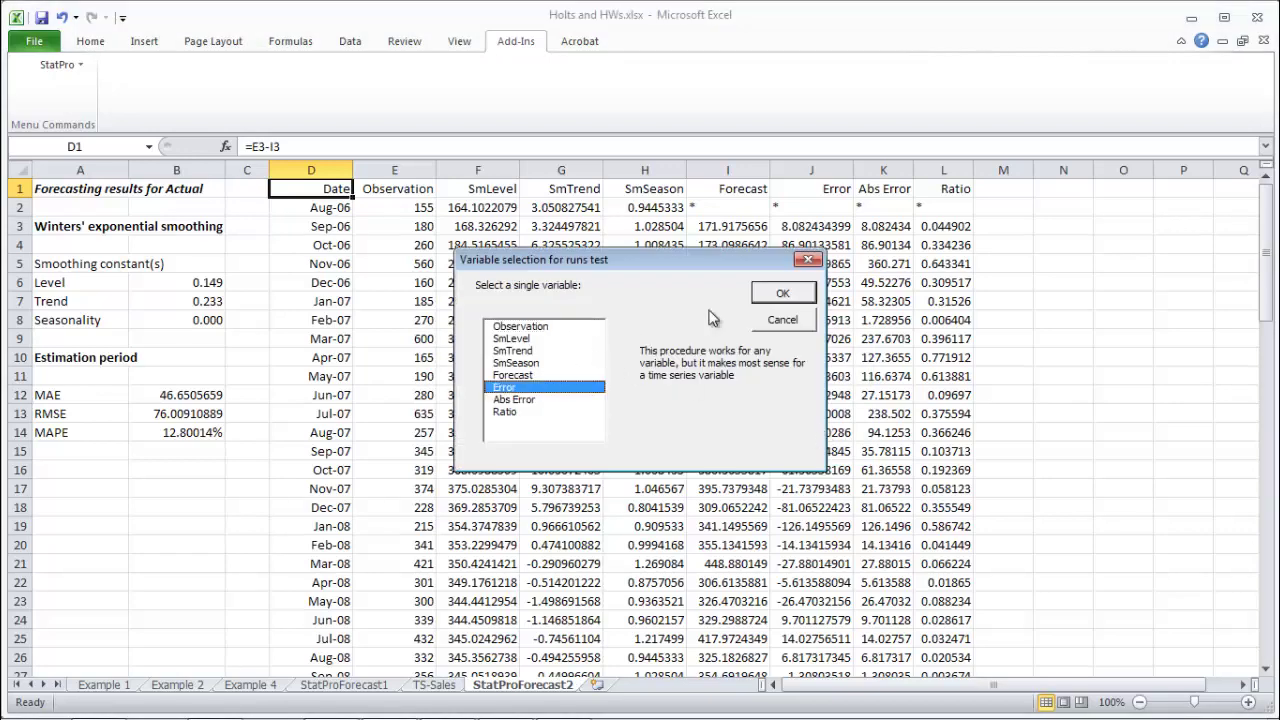
left_click(783, 296)
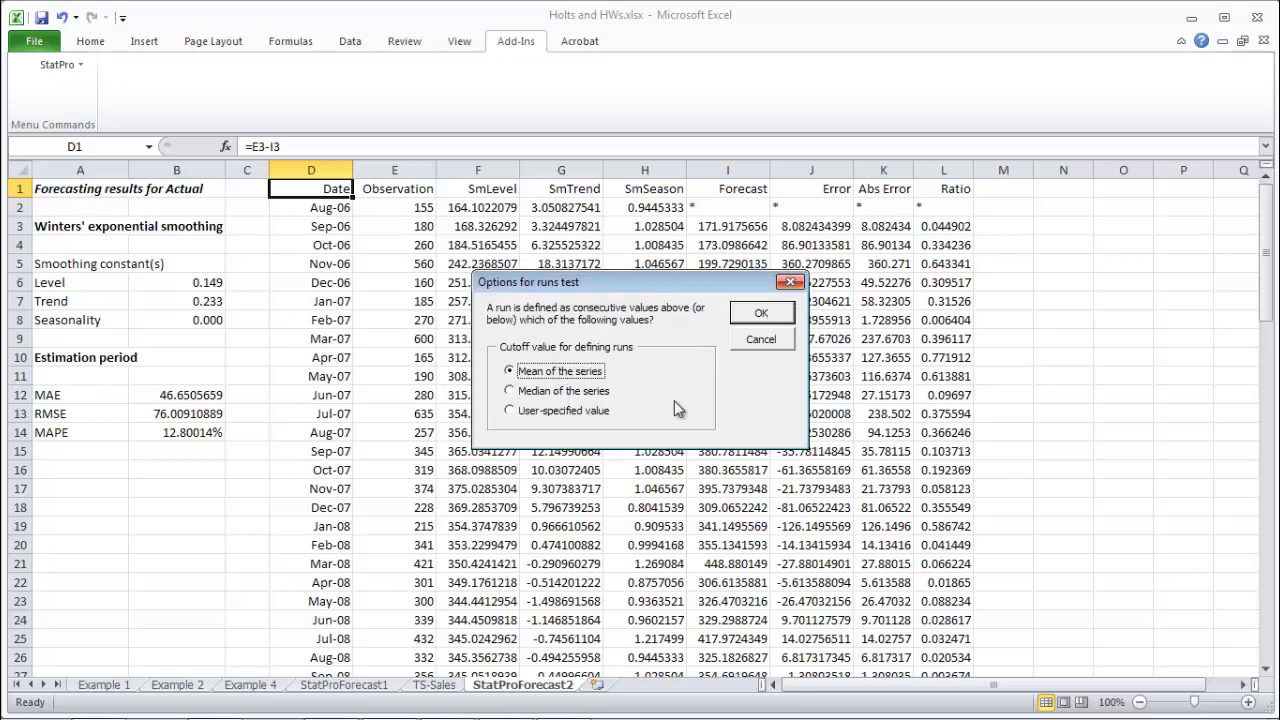
left_click(775, 310)
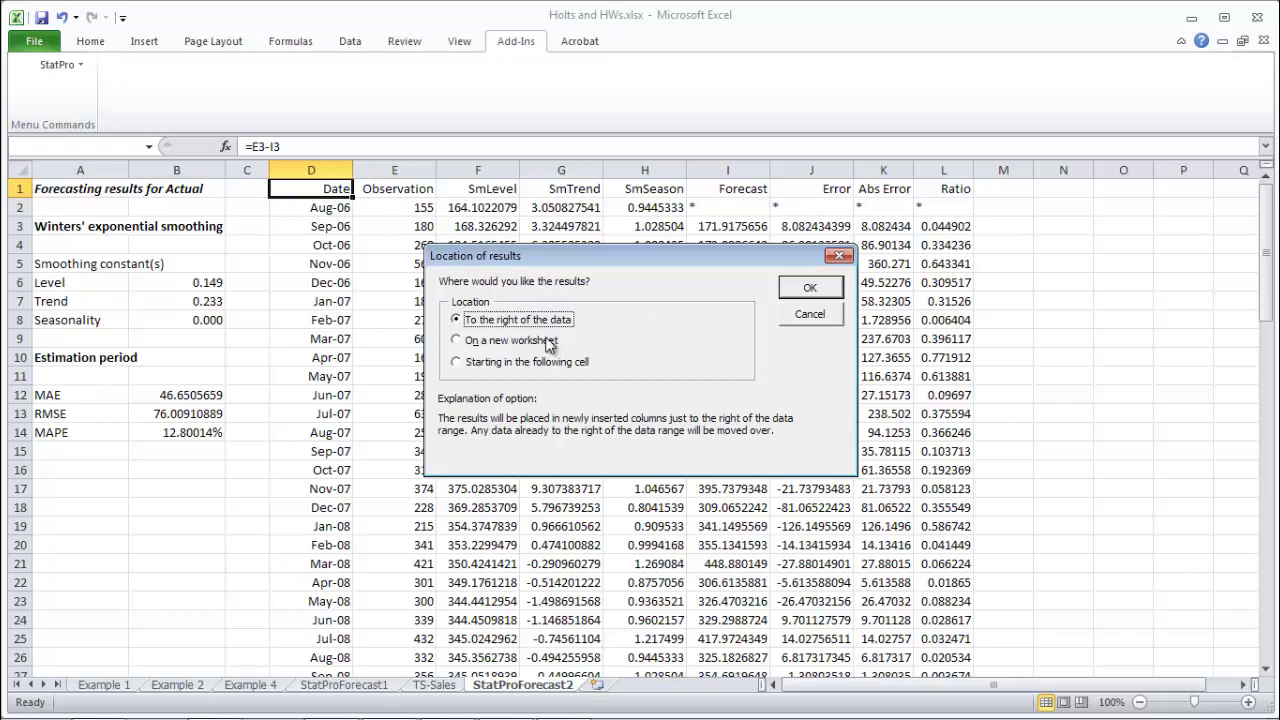
left_click(812, 289)
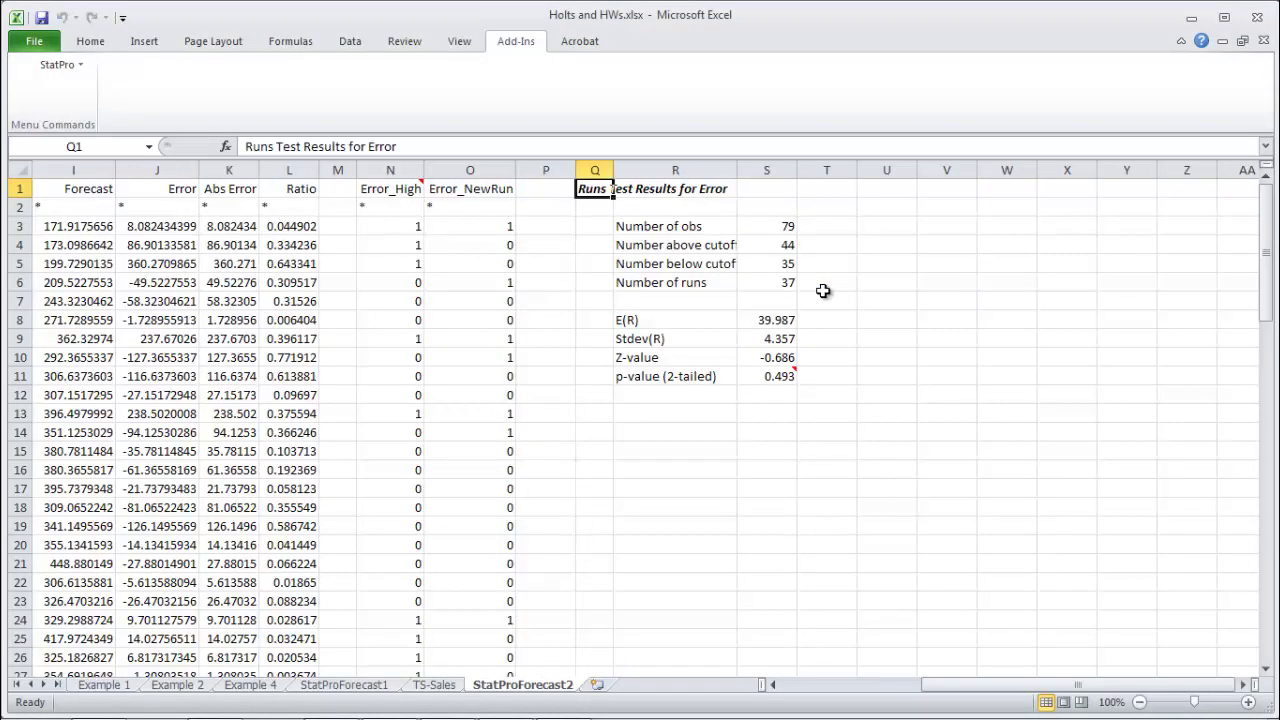
Enter 'Random' in T11 and '(errors)' in T12 beside the 0.493 p-value.
mouse_move(773, 377)
left_click(830, 373)
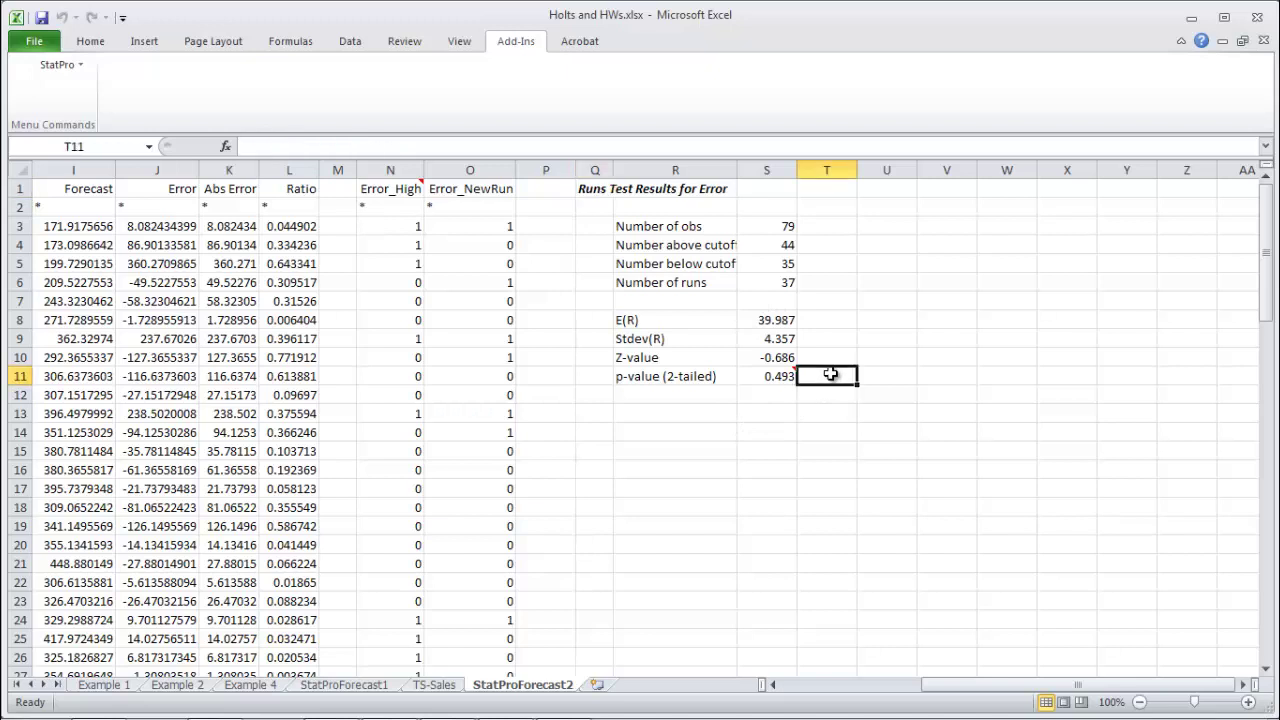
type("Randome")
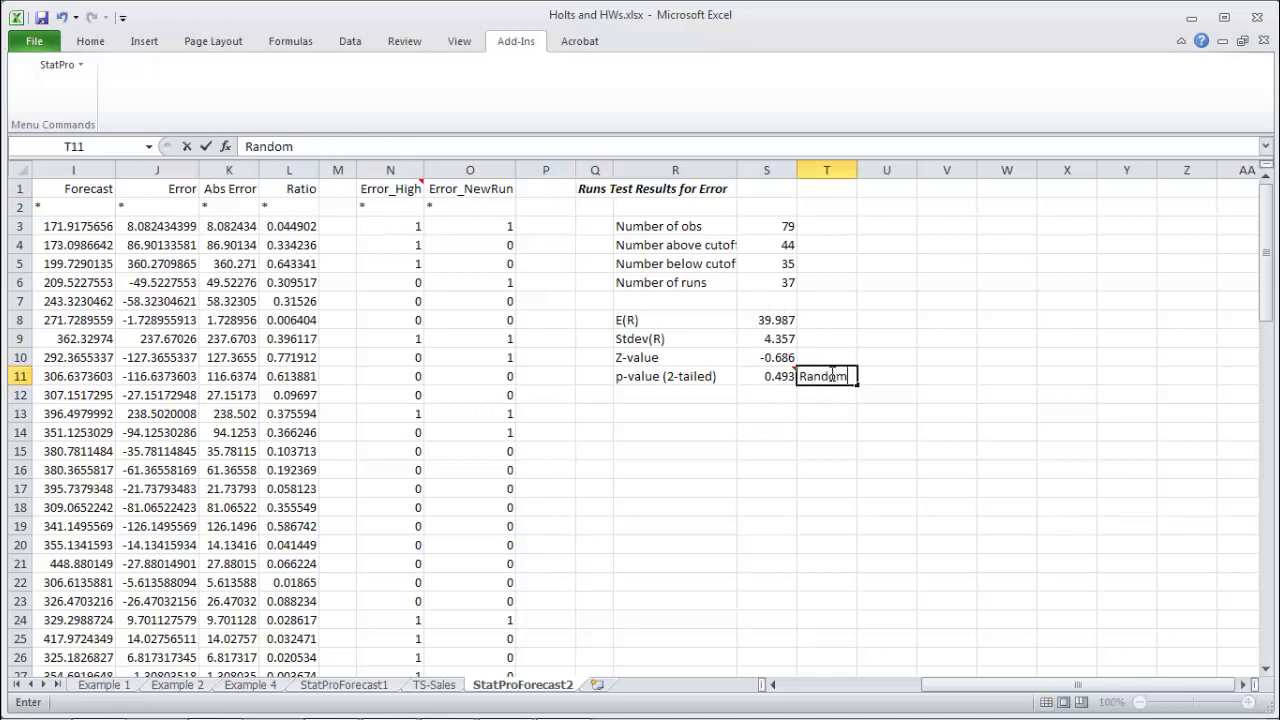
key("Return")
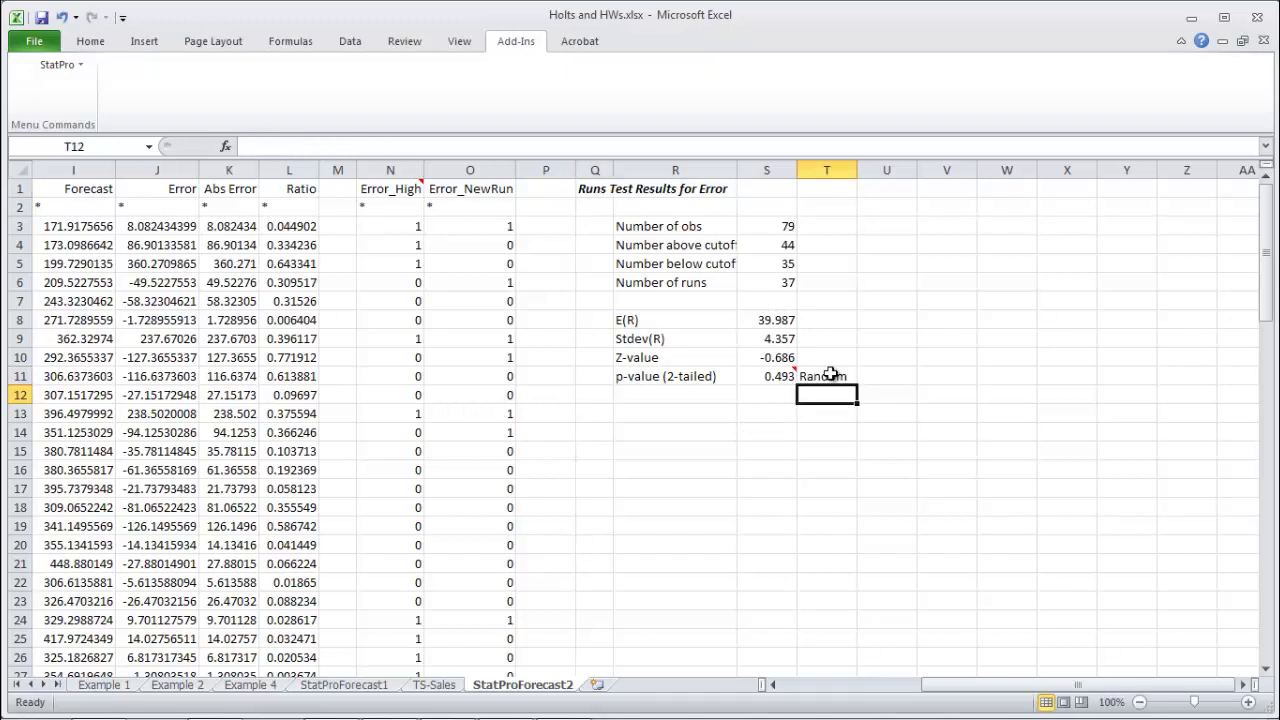
type("(errors)")
key("Tab")
key("Up")
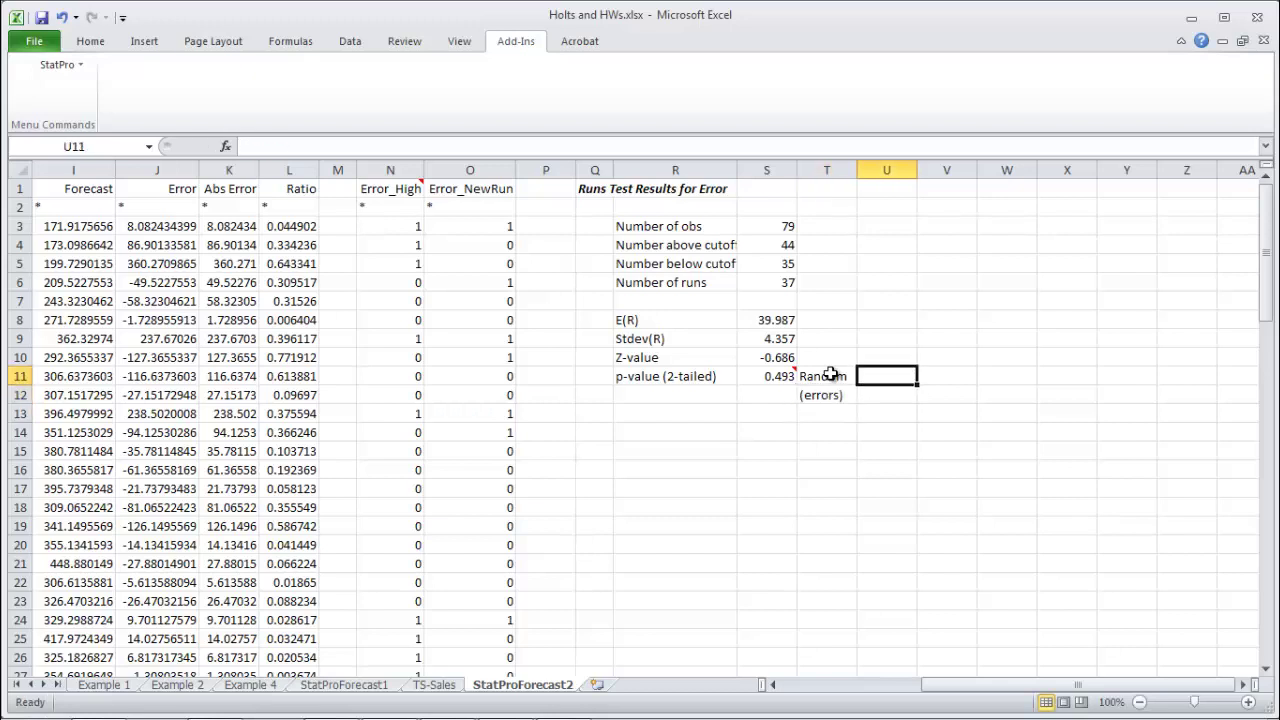
key("Left")
key("Down")
key("Up")
key("Left")
key("Left")
key("Left")
key("Left")
key("Left")
key("Left")
key("Left")
key("Left")
key("Left")
key("Left")
key("Left")
key("Left")
key("Left")
key("Left")
key("Left")
key("Left")
key("Left")
key("Left")
key("Left")
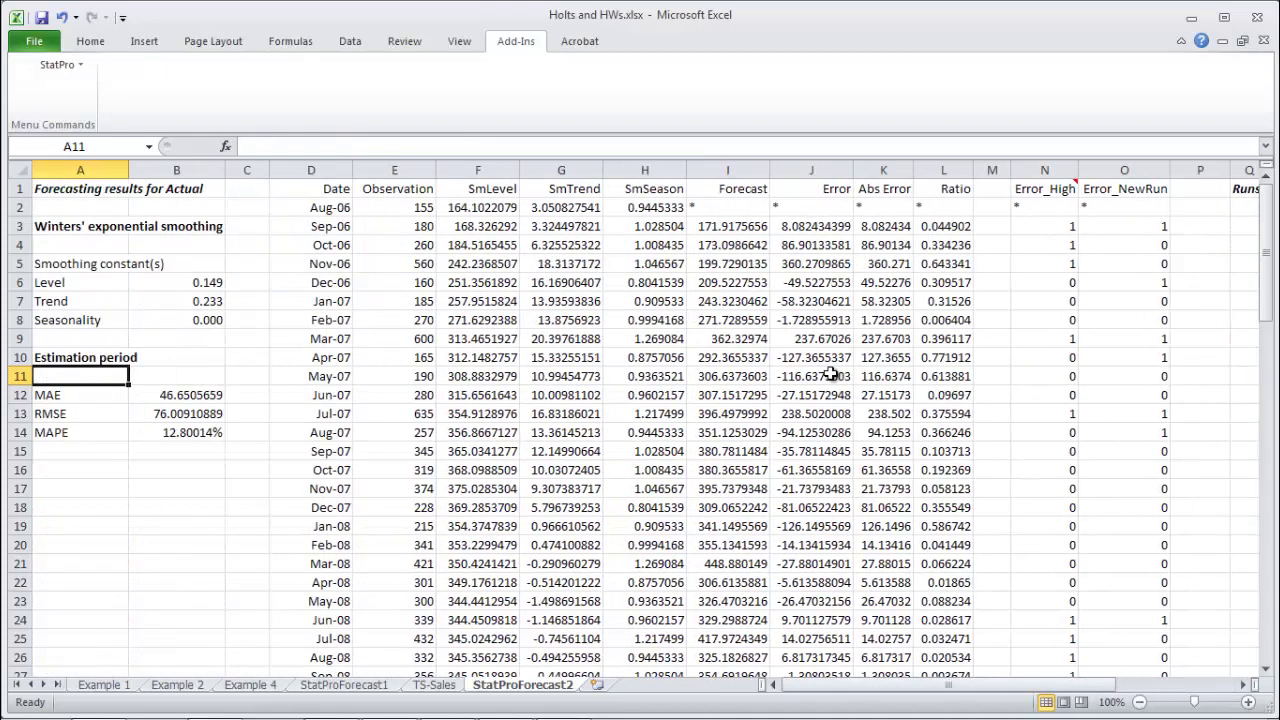
Start StatPro Autocorrelations with the data range J1:J81.
left_click(43, 72)
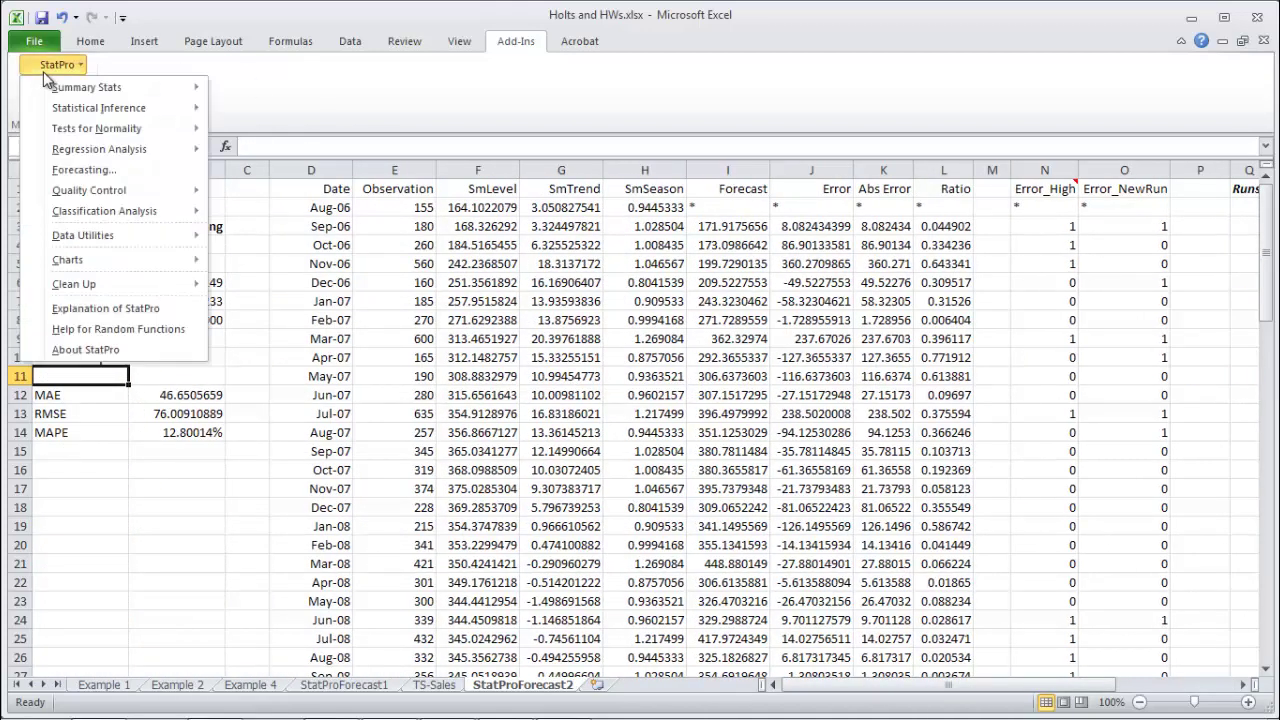
mouse_move(80, 87)
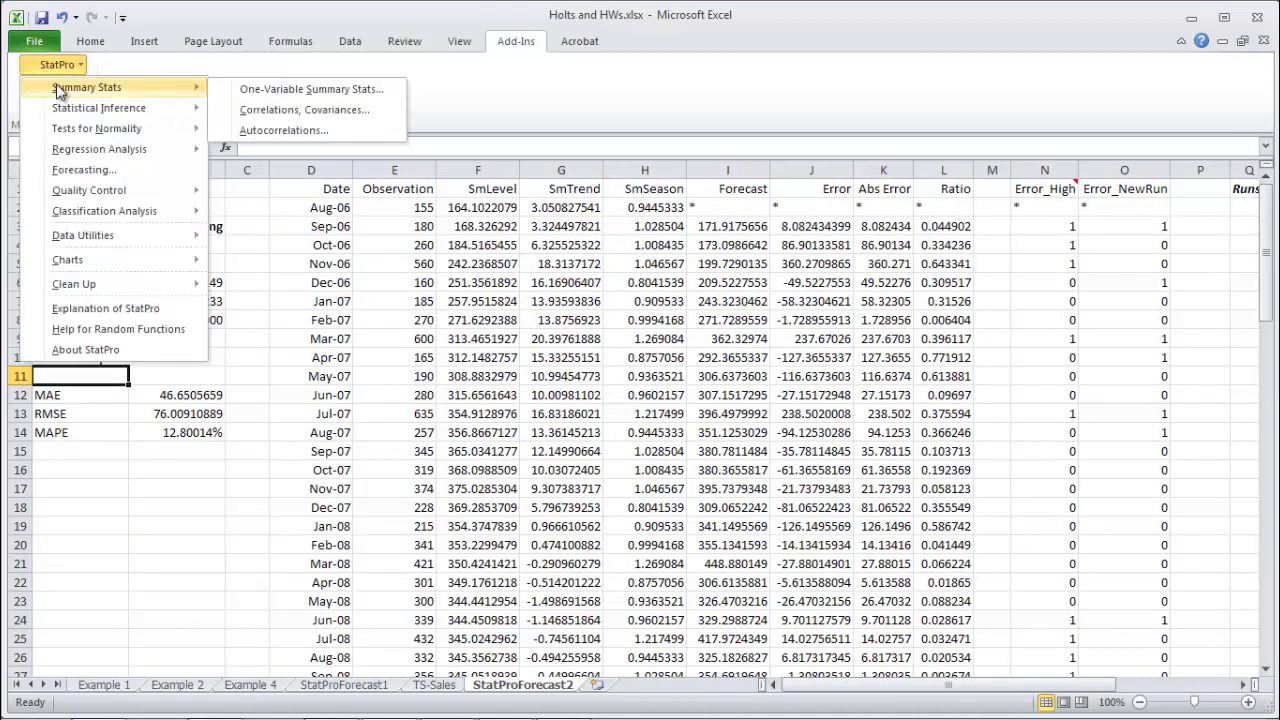
left_click(241, 131)
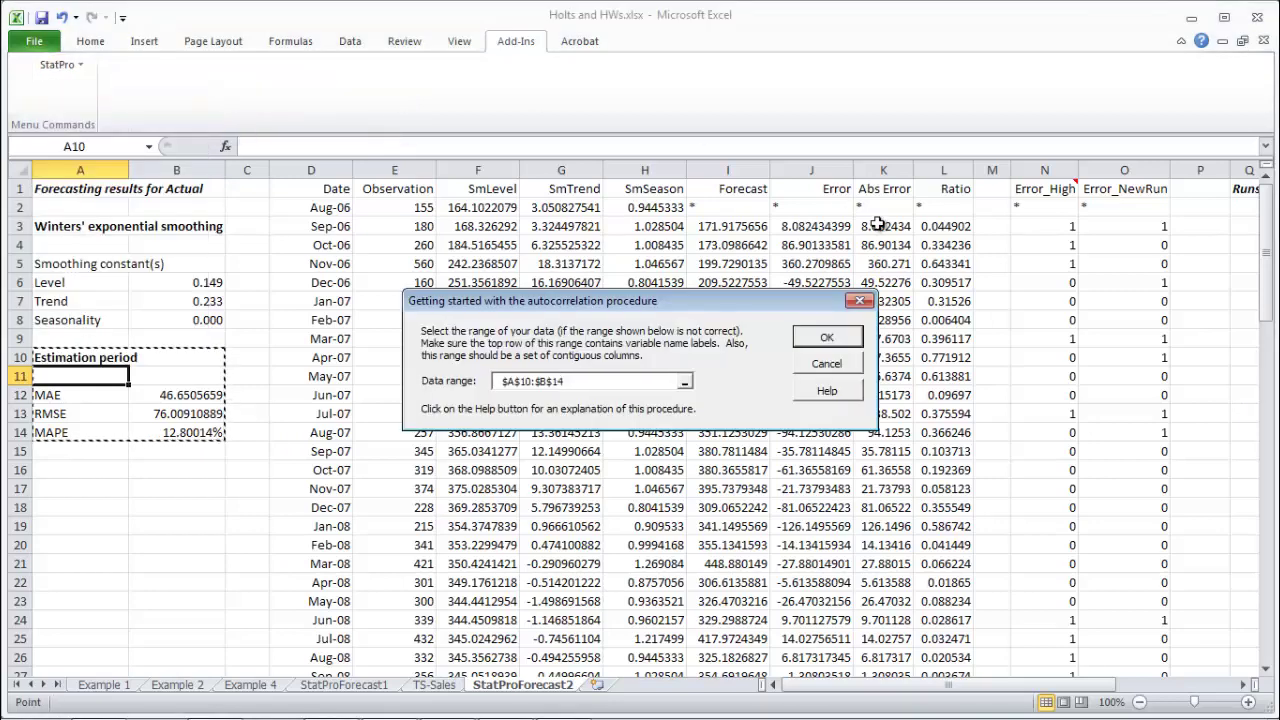
left_click(826, 183)
key("ctrl+shift+Down")
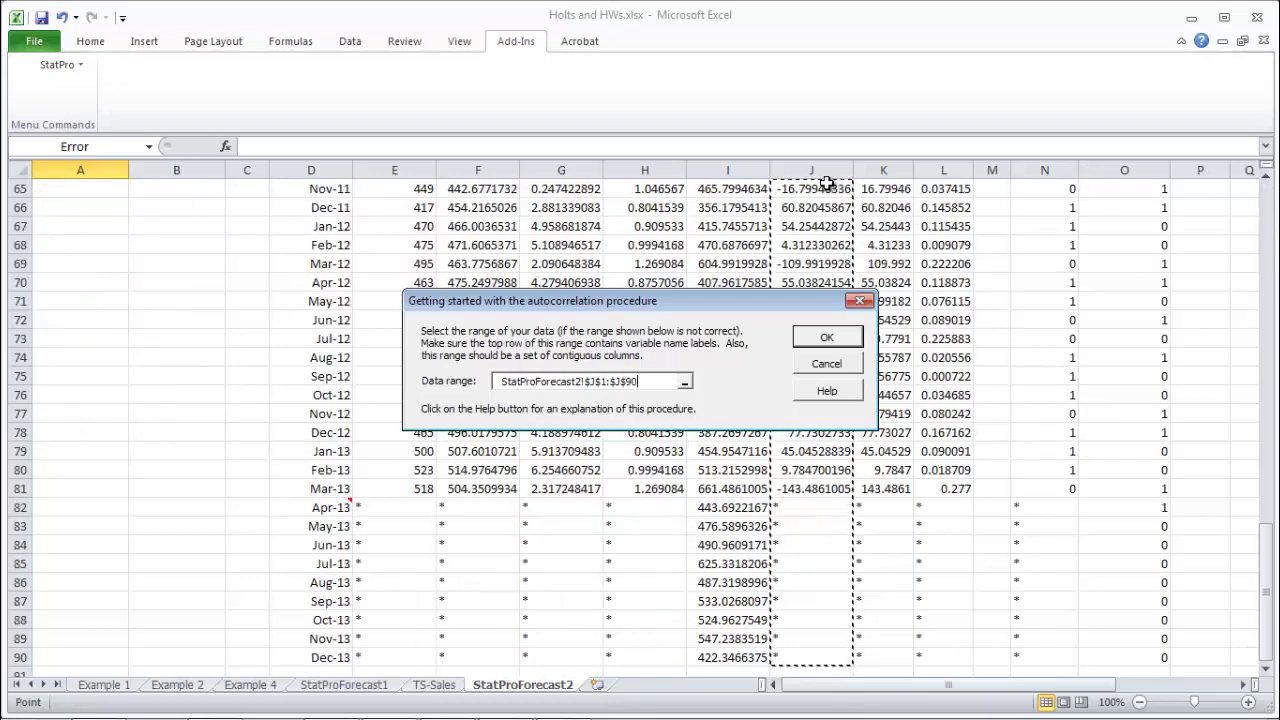
left_click(818, 488, "shift")
scroll(818, 483, "up", 20)
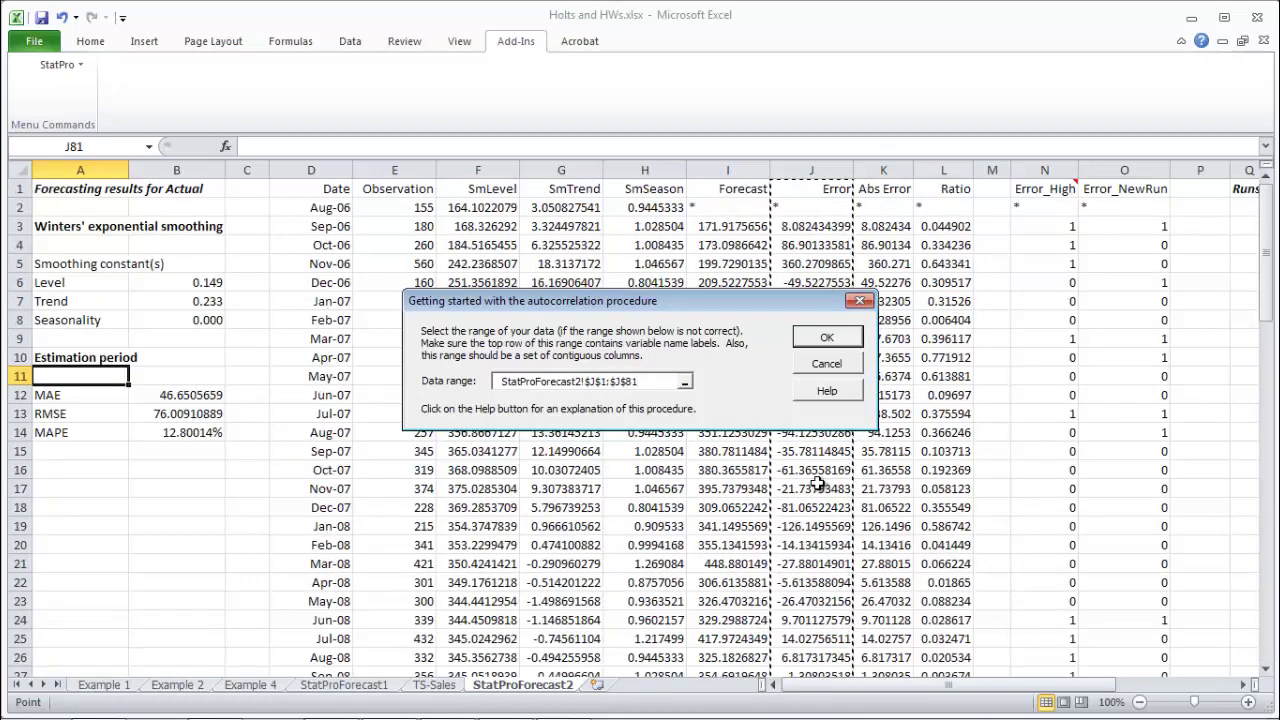
key("Return")
key("Return")
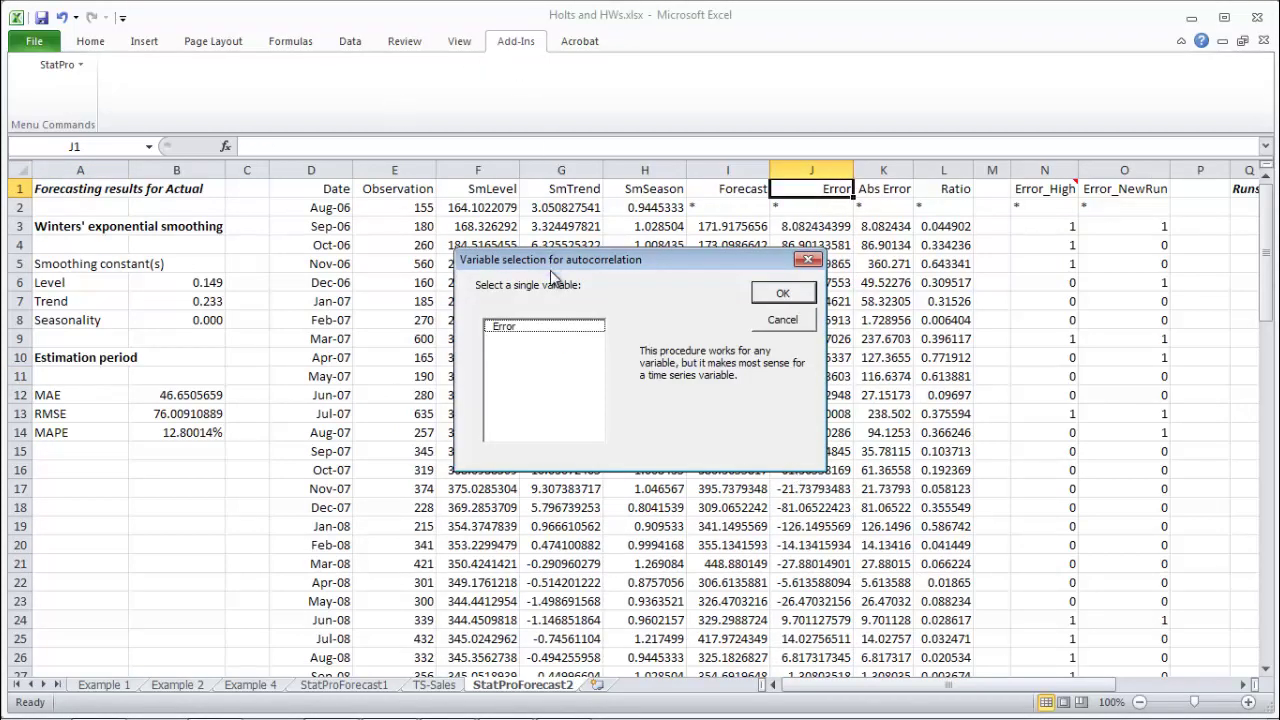
Compute 19 lags of Error autocorrelations with a chart, placed right of the data.
left_click(545, 337)
left_click(769, 294)
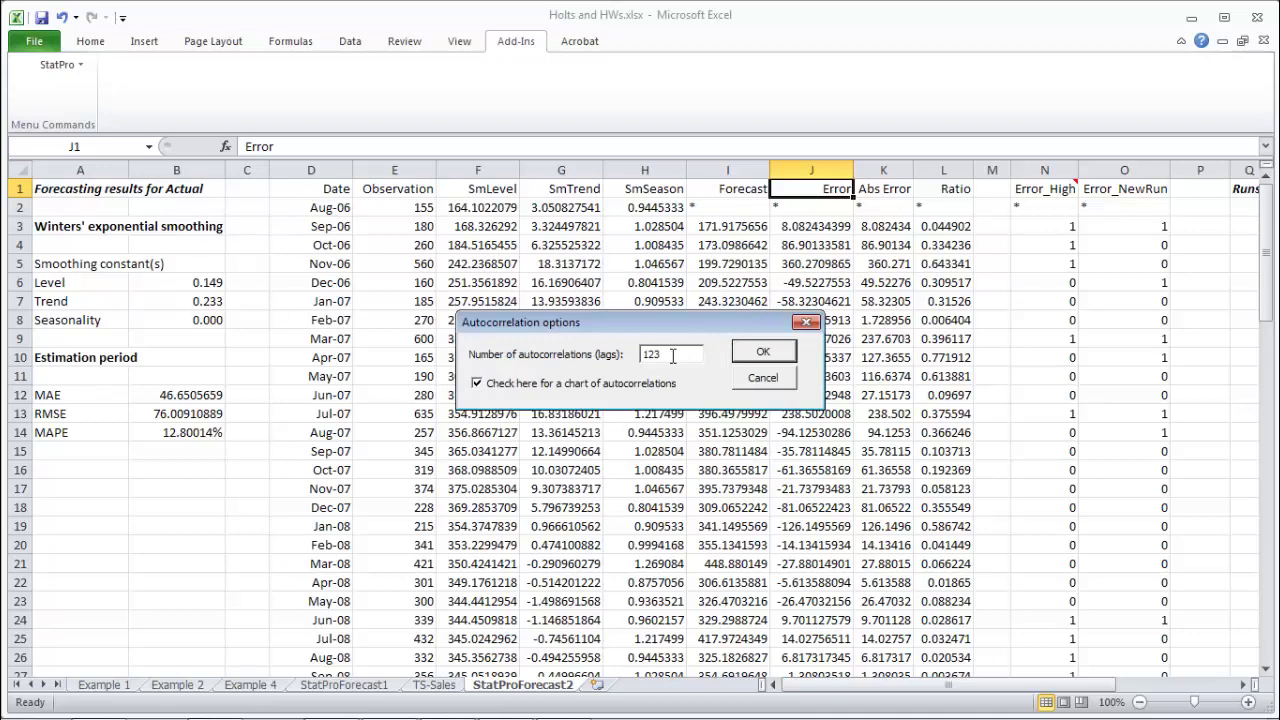
type("123")
key("Return")
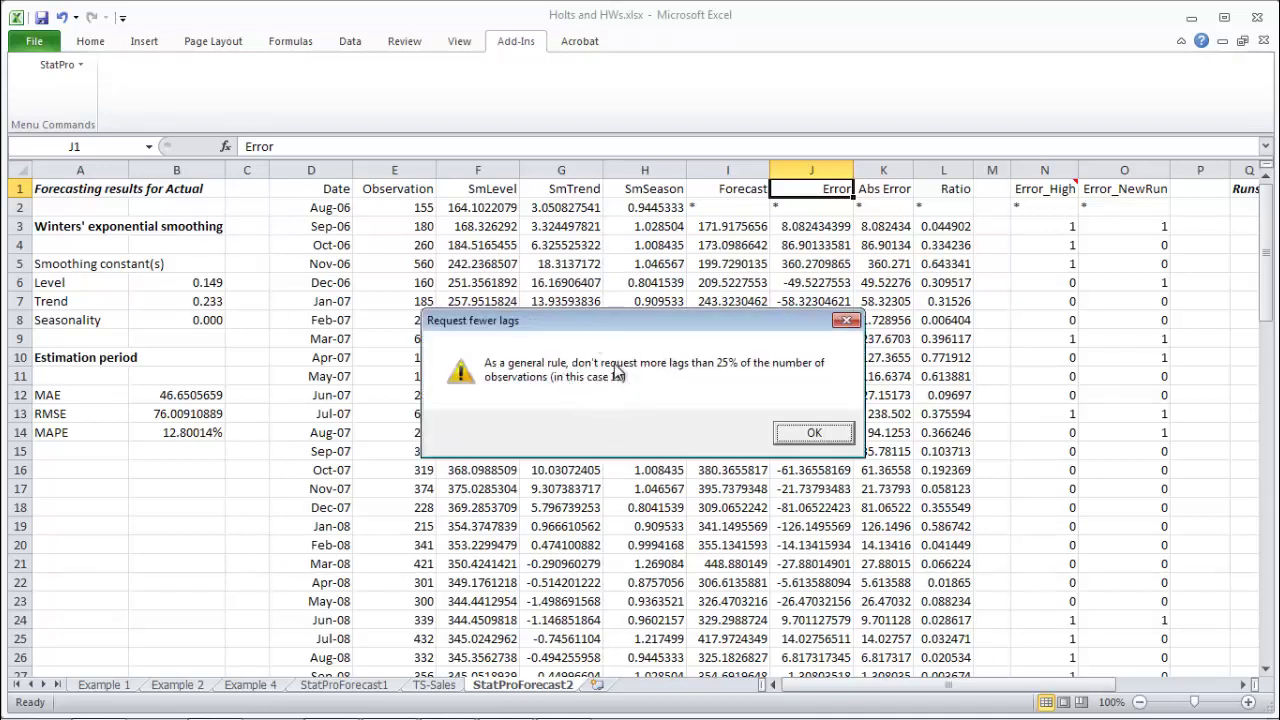
key("Return")
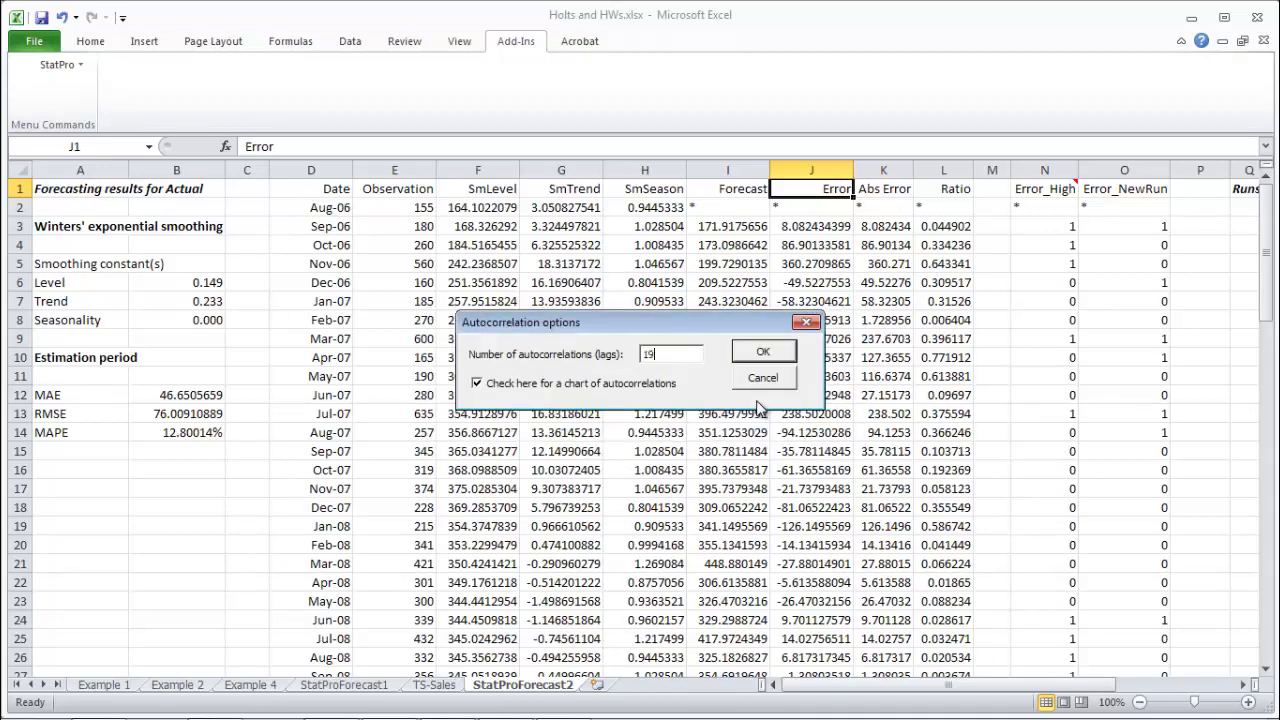
key("Return")
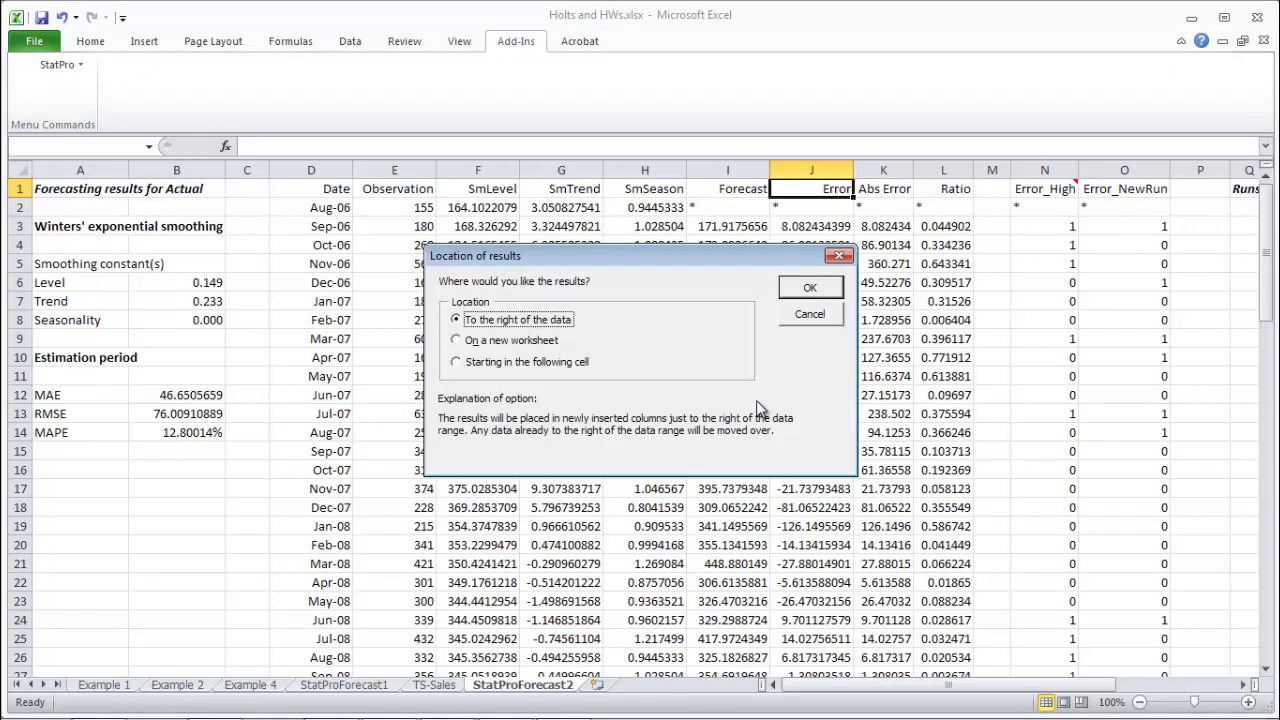
key("Return")
Select the significant lag 2 and lag 4 autocorrelation rows.
key("Right")
key("Right")
key("Down")
key("Down")
key("Down")
key("Left")
key("shift+Right")
key("shift+Right")
key("Down")
key("Down")
key("shift+Right")
key("shift+Right")
key("Down")
key("Down")
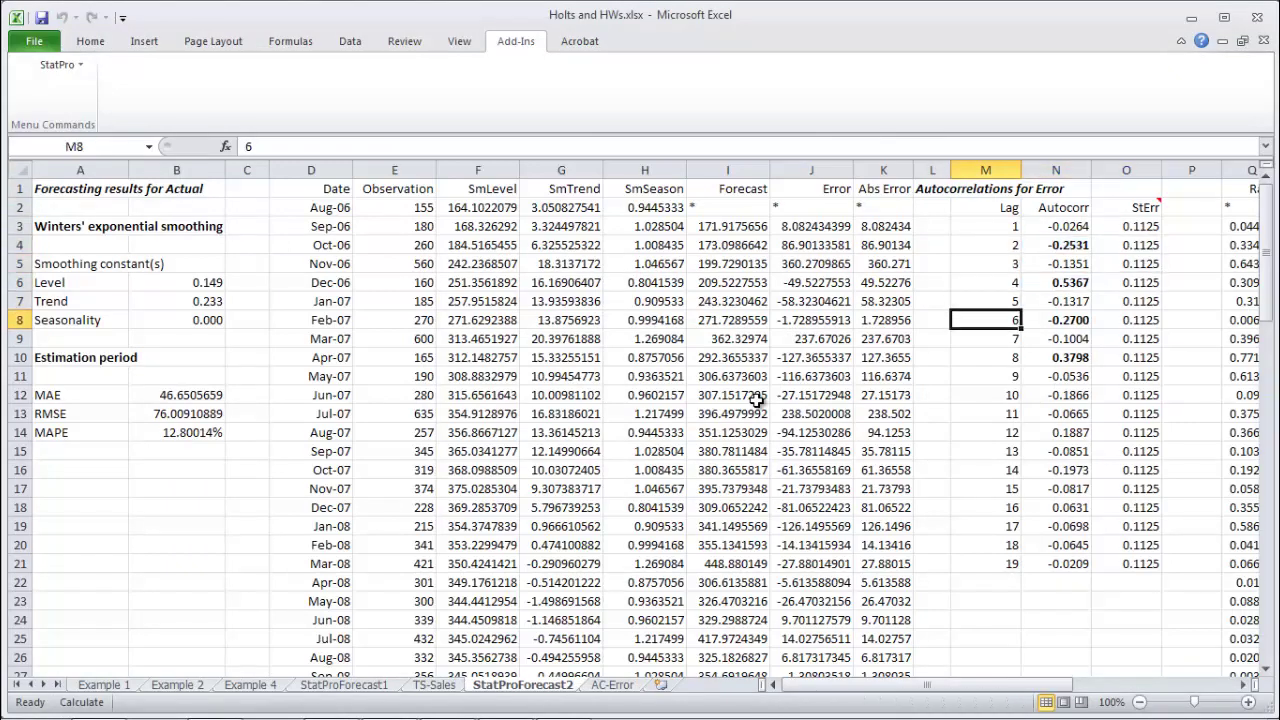
key("shift+Right")
key("shift+Right")
key("Left")
key("Down")
key("Right")
key("Down")
key("shift+Right")
key("shift+Right")
key("Left")
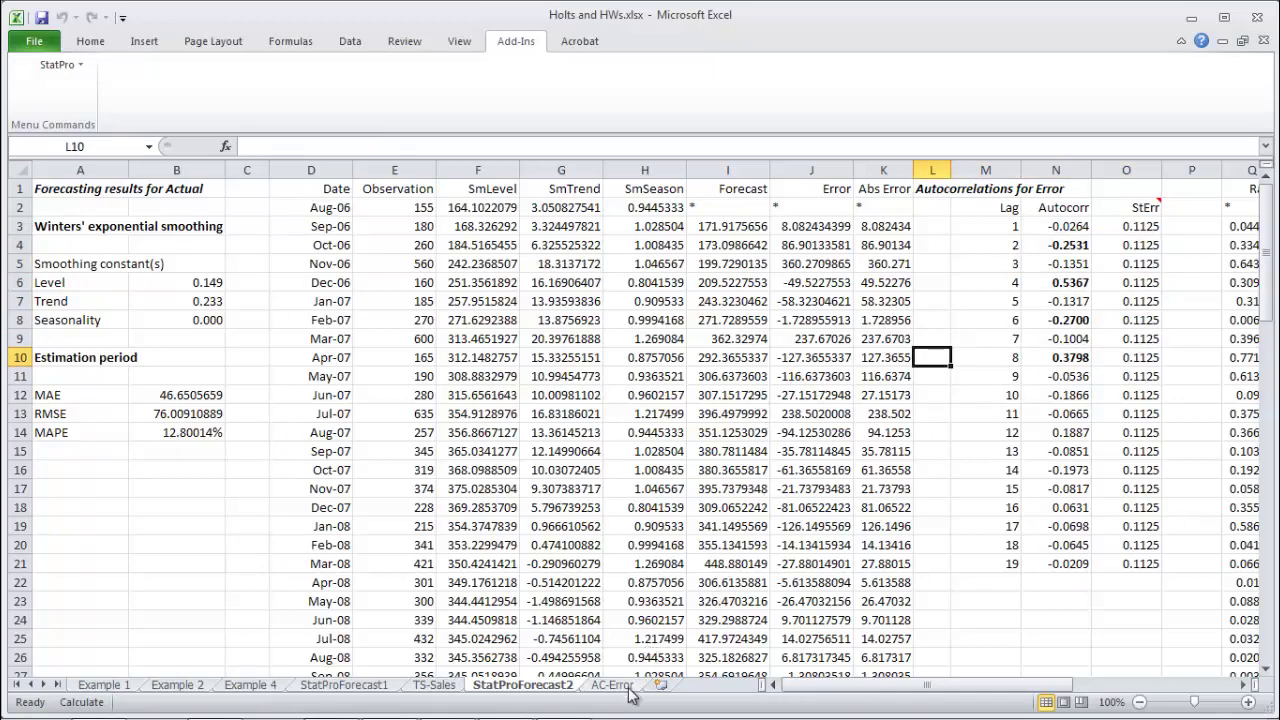
left_click(612, 686)
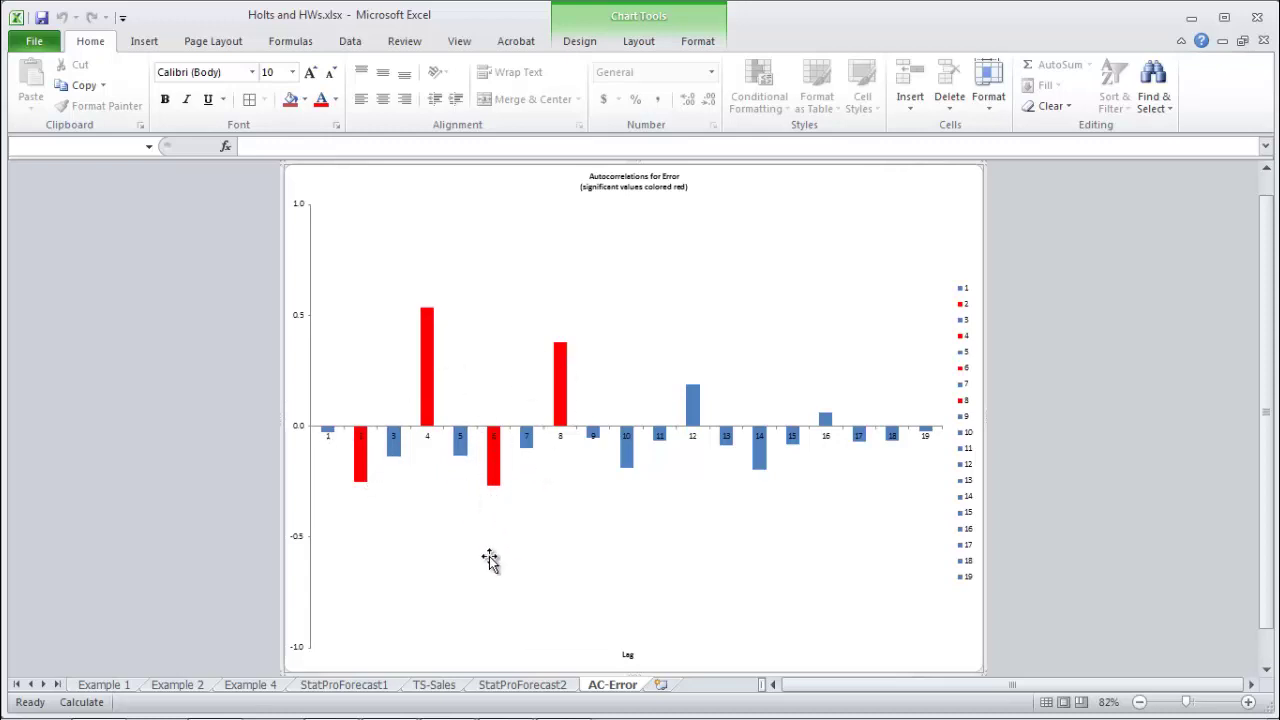
left_click(506, 690)
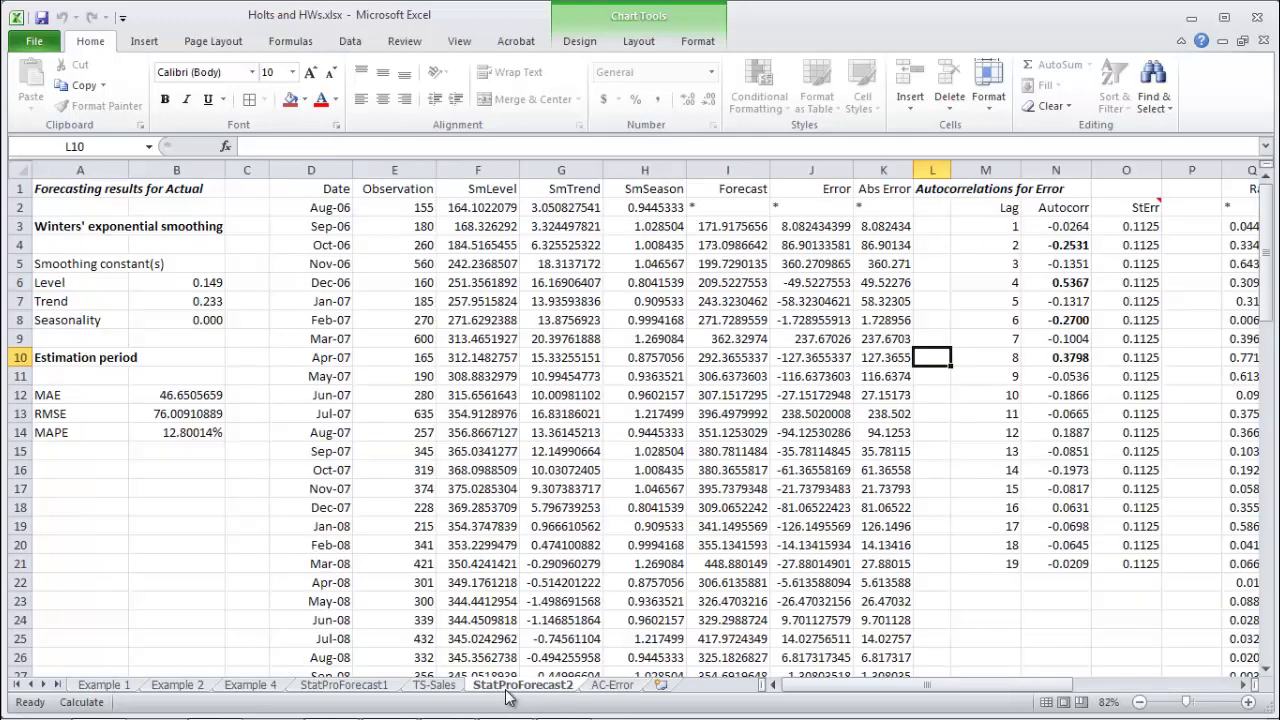
left_click(938, 546)
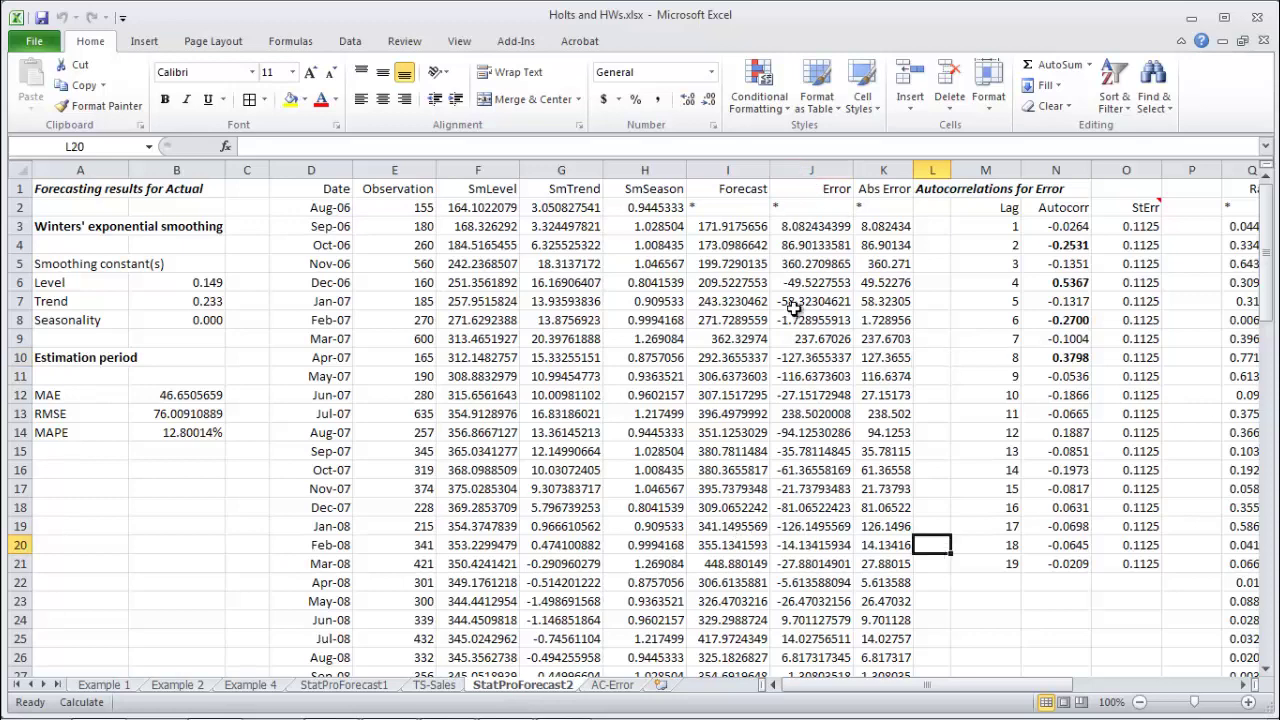